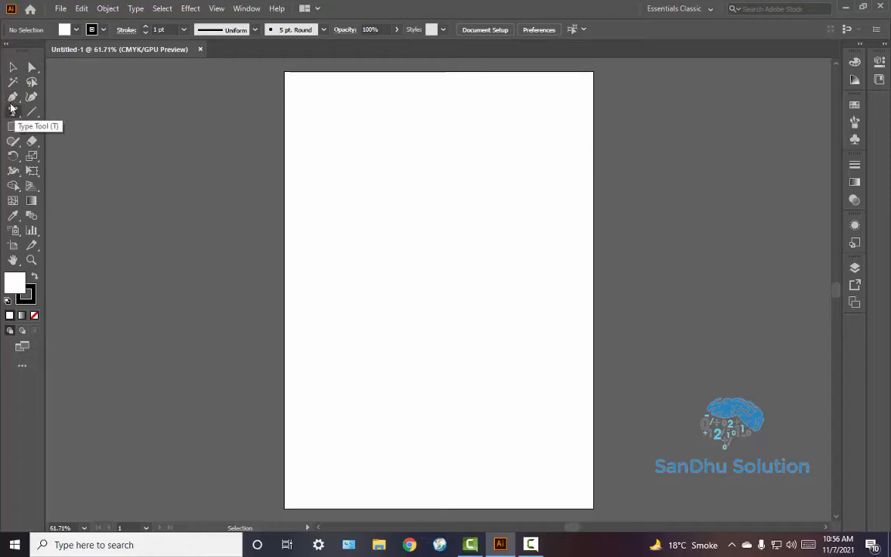
# Draw a horizontal straight line about 151 mm long across the upper part of the artboard with the Line Segment tool.
pyautogui.click(11, 98)
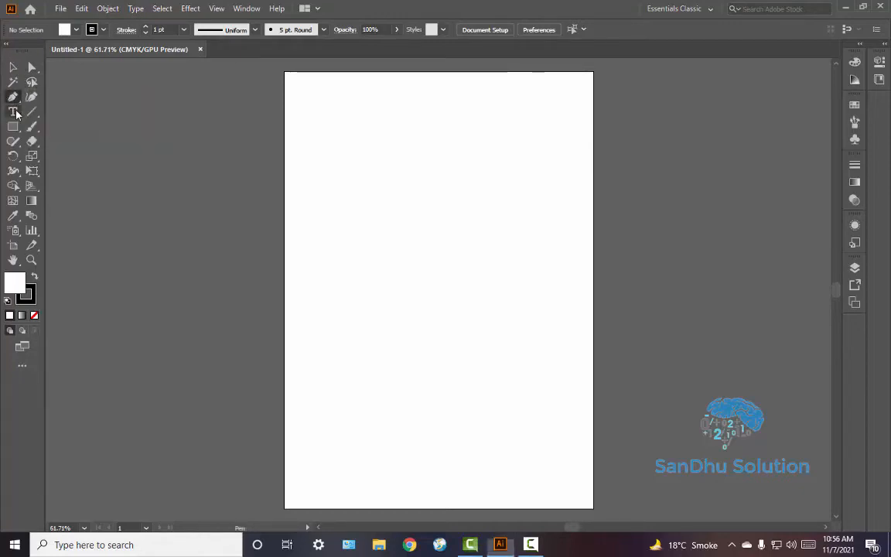
pyautogui.click(15, 113)
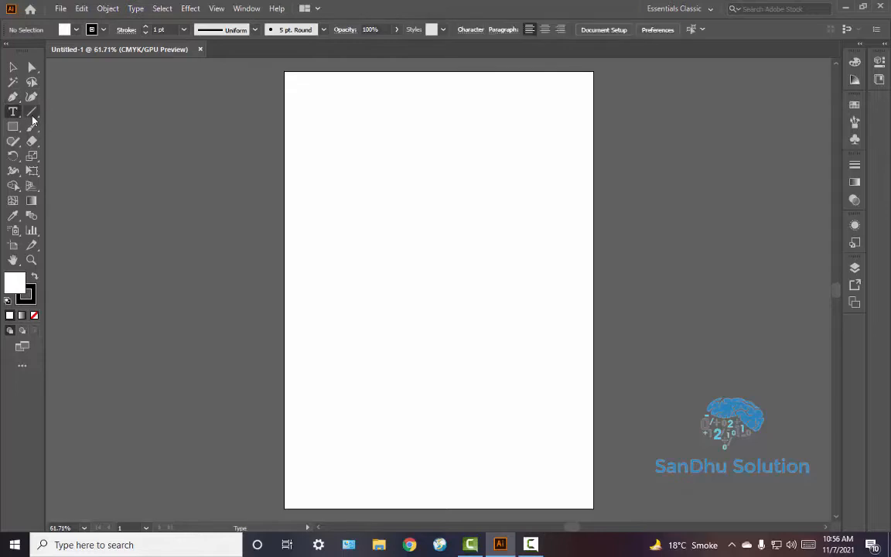
pyautogui.click(31, 113)
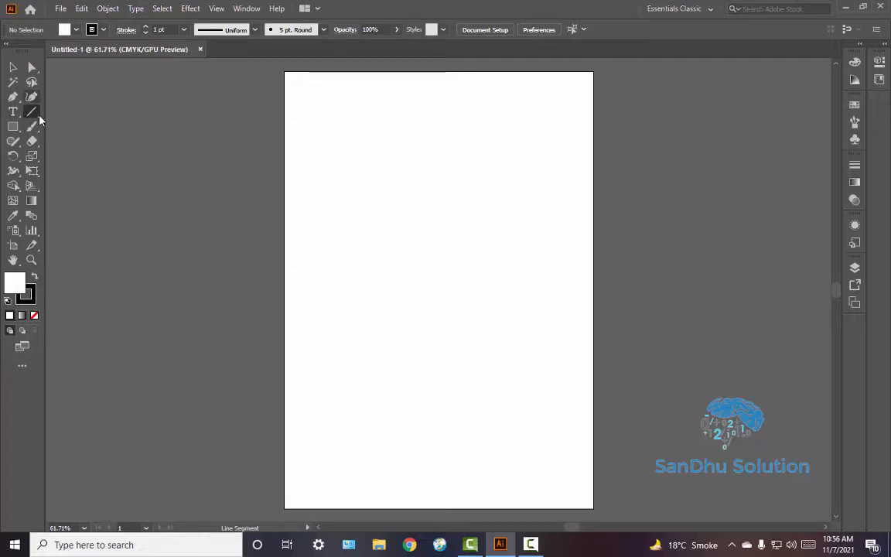
pyautogui.moveTo(439, 290); pyautogui.dragTo(438, 181)
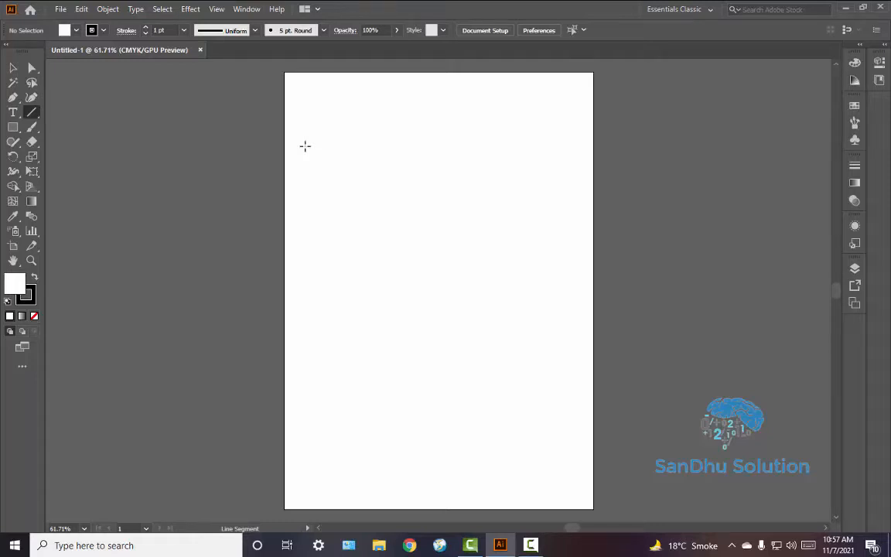
pyautogui.moveTo(305, 146); pyautogui.dragTo(528, 165)
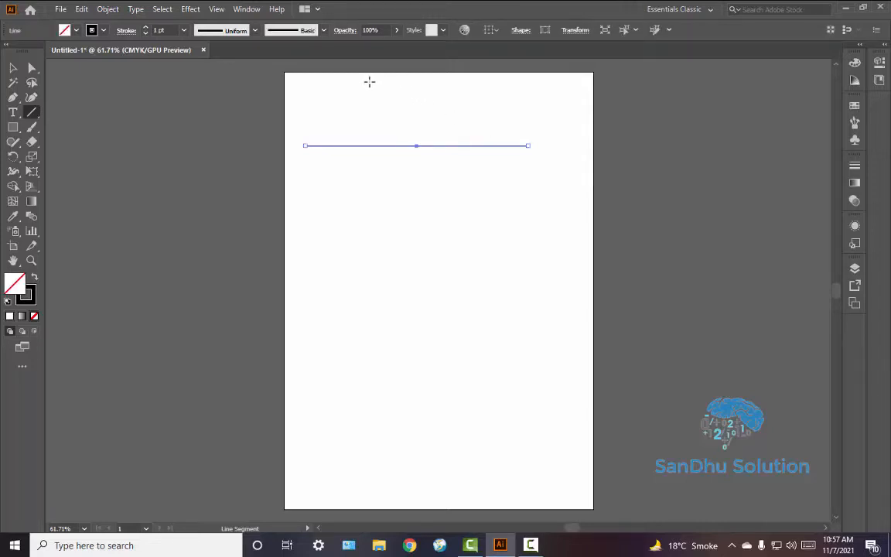
# Check the Smart Guides option among the view settings without changing it.
pyautogui.click(29, 69)
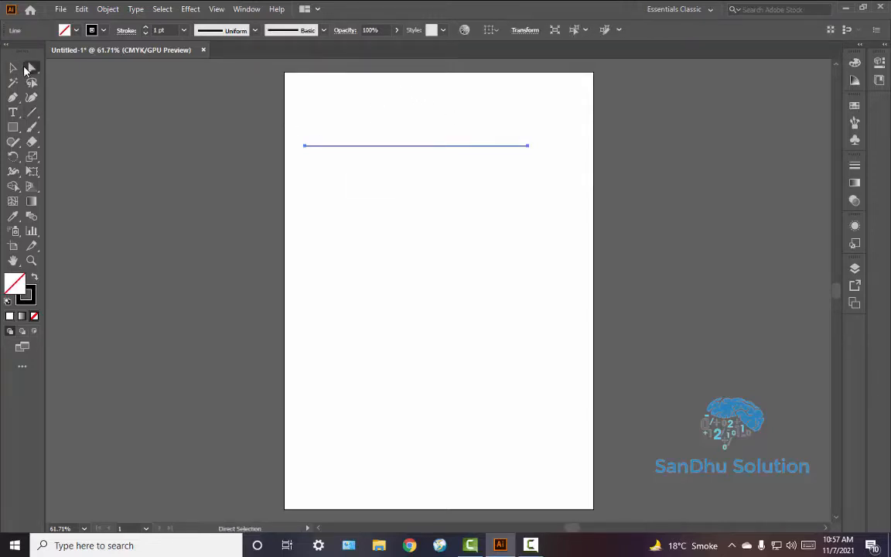
pyautogui.click(218, 10)
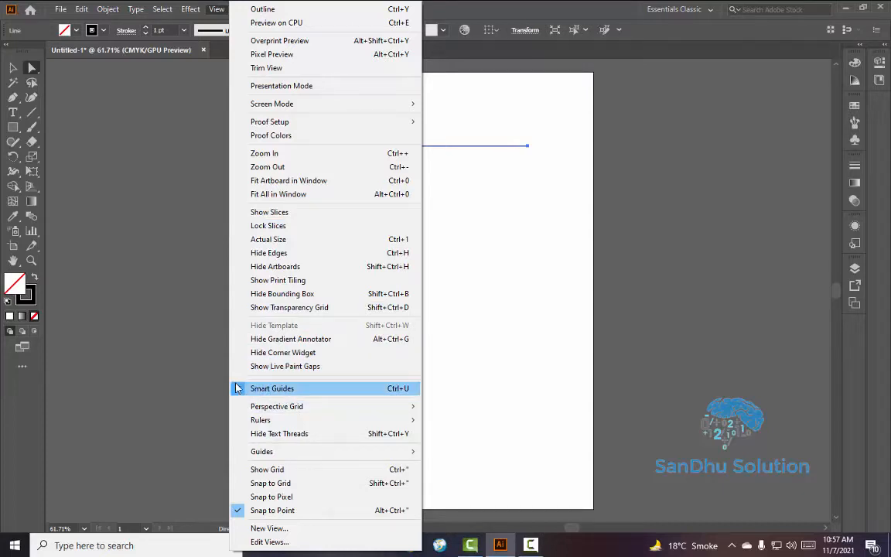
pyautogui.click(564, 313)
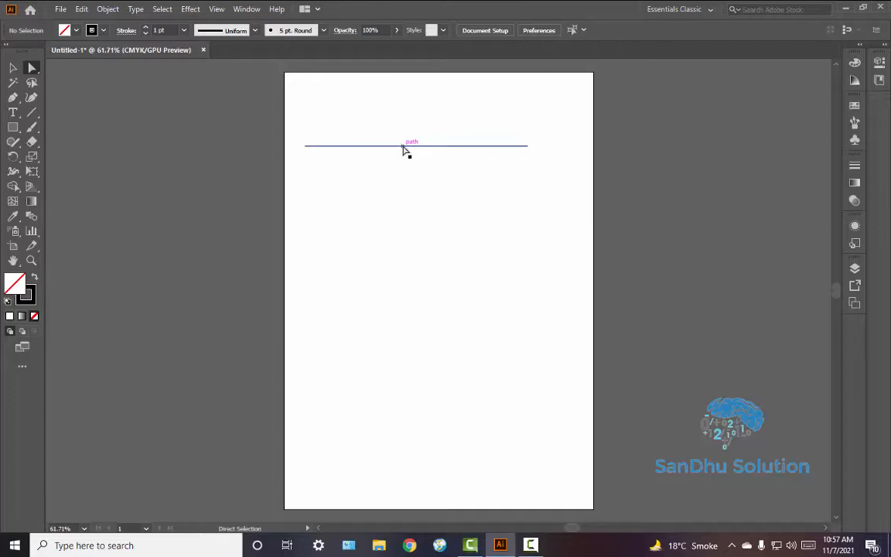
# Compare selecting the line with the Selection tool and with the Direct Selection tool at its end anchors, finishing with nothing selected.
pyautogui.click(14, 68)
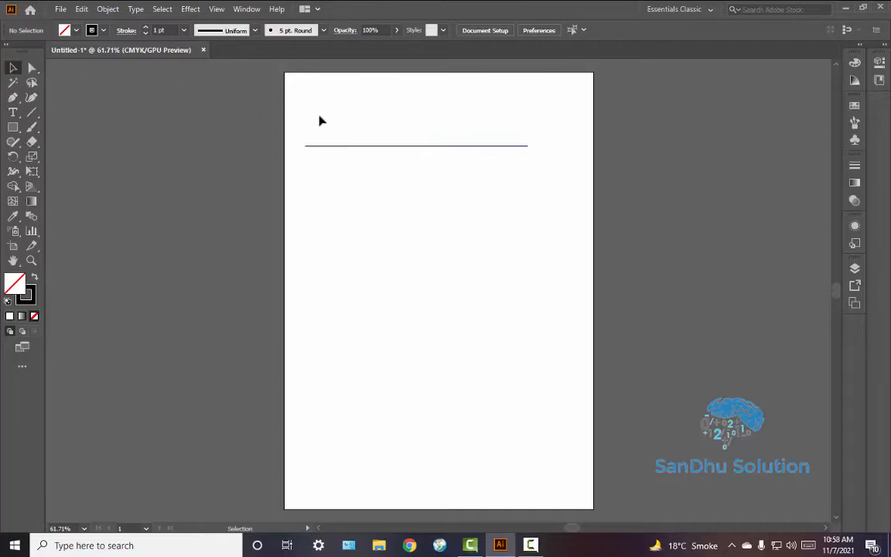
pyautogui.click(400, 150)
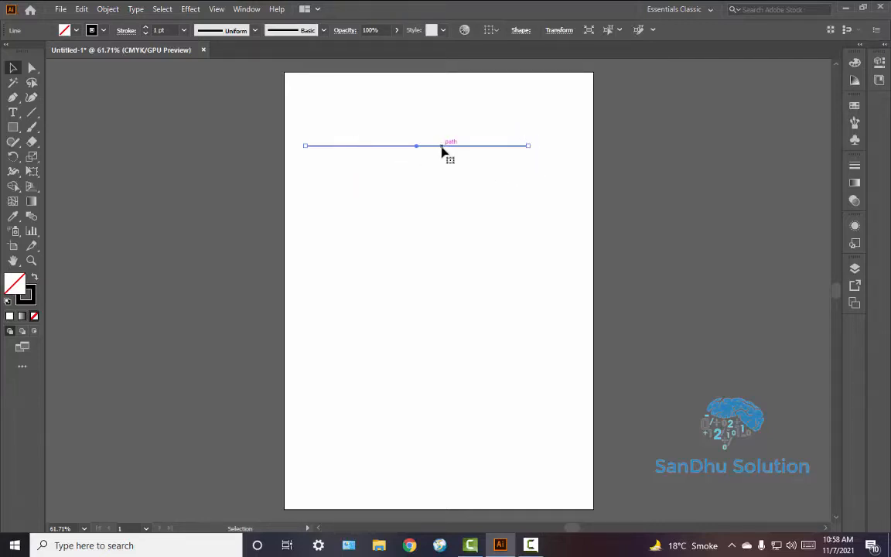
pyautogui.click(31, 68)
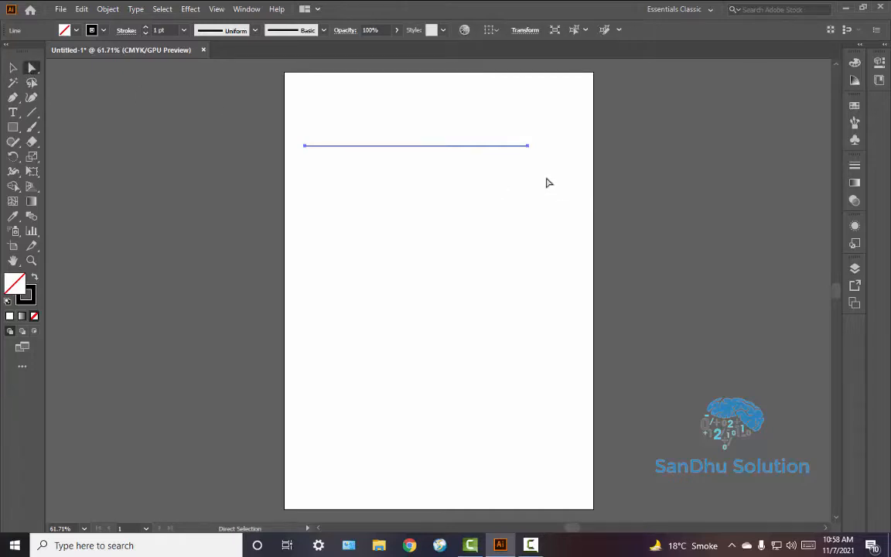
pyautogui.click(305, 147)
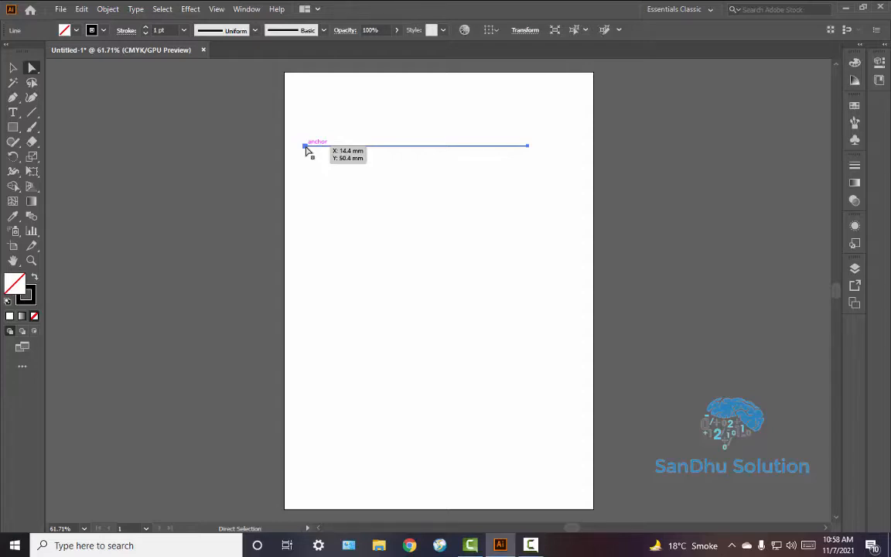
pyautogui.click(531, 145)
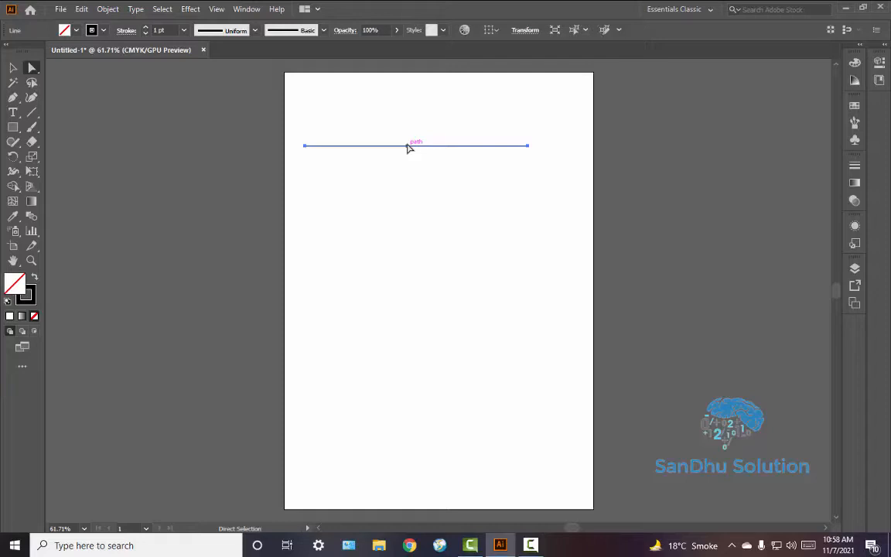
pyautogui.click(435, 122)
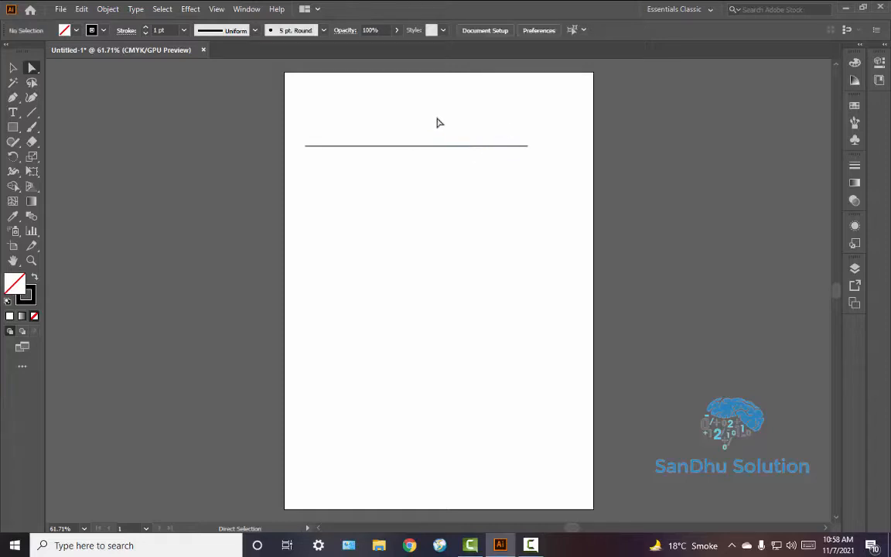
# Slant the line by moving its right anchor up to about Y 28 mm and its left anchor to about X 22 mm, Y 73 mm.
pyautogui.moveTo(508, 123); pyautogui.dragTo(550, 171)
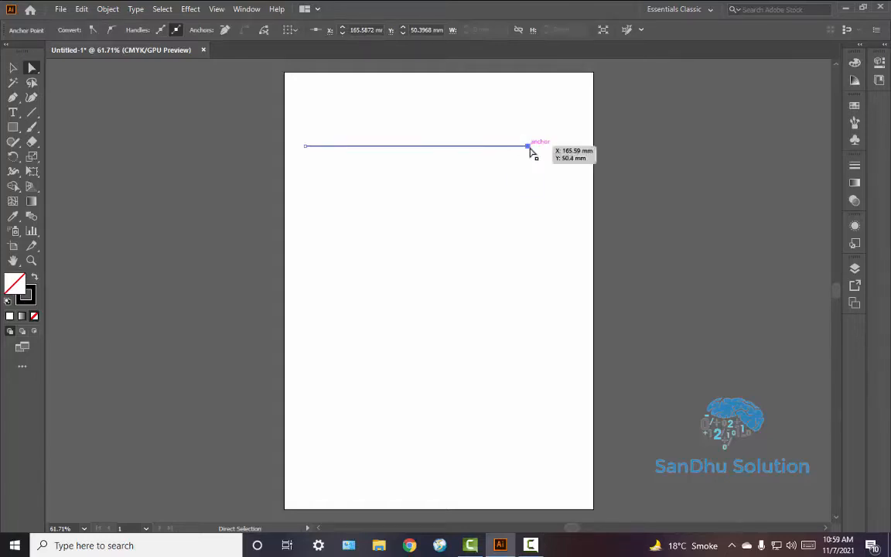
pyautogui.moveTo(530, 147); pyautogui.dragTo(531, 117)
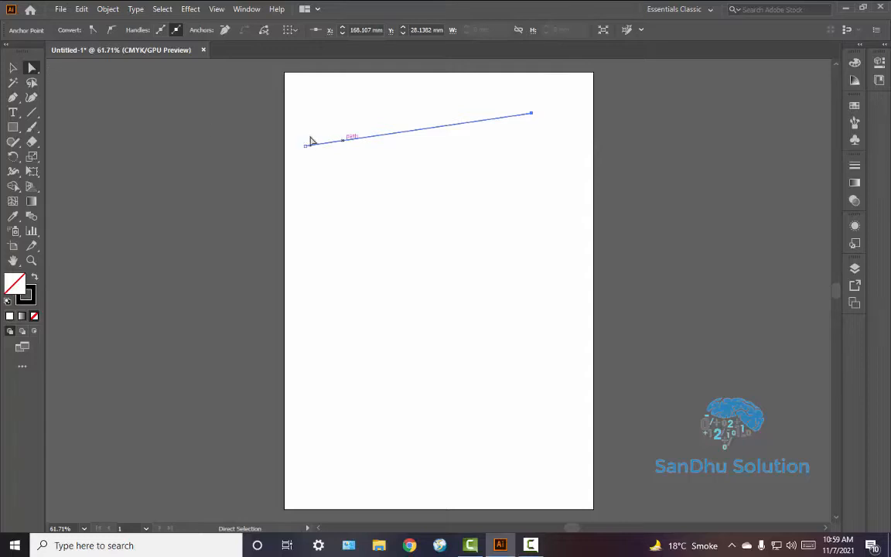
pyautogui.moveTo(305, 147); pyautogui.dragTo(315, 178)
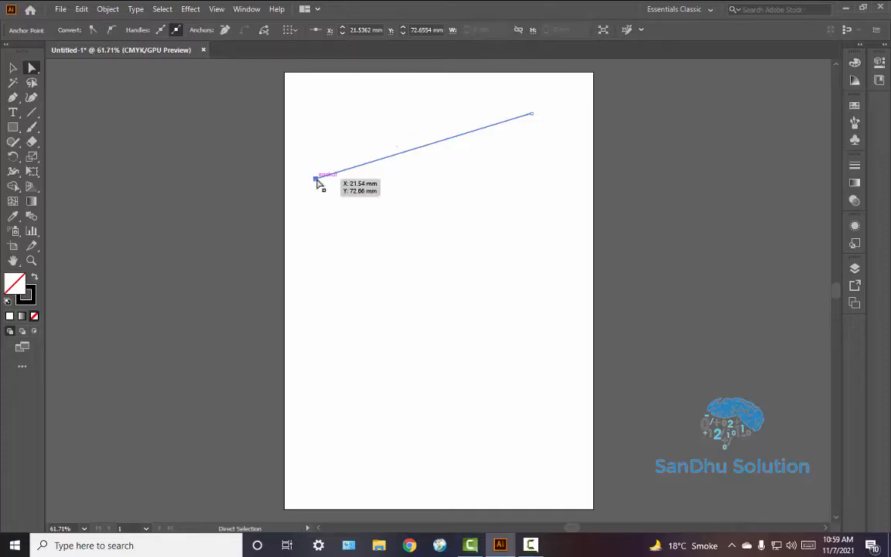
# Move the whole slanted line down and back up, leaving its centre at about X 99 mm, Y 56 mm.
pyautogui.click(390, 146)
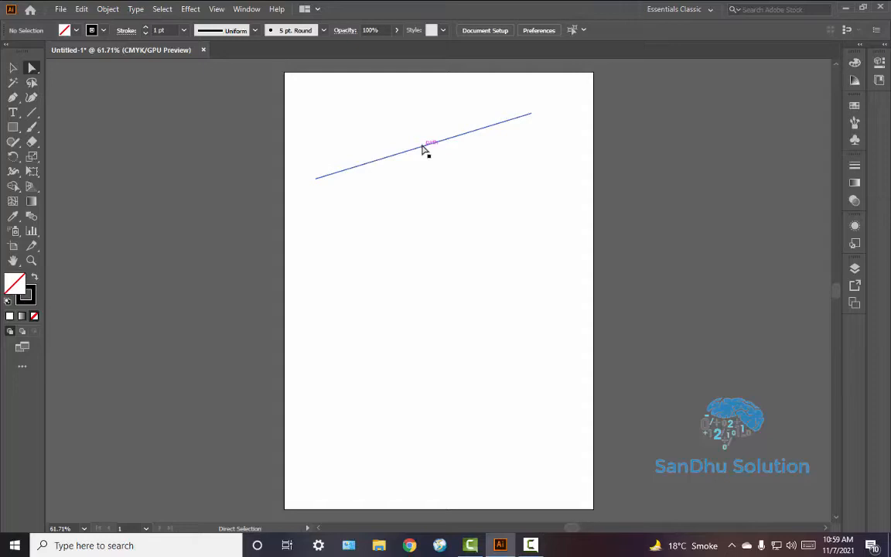
pyautogui.moveTo(425, 149); pyautogui.dragTo(448, 225)
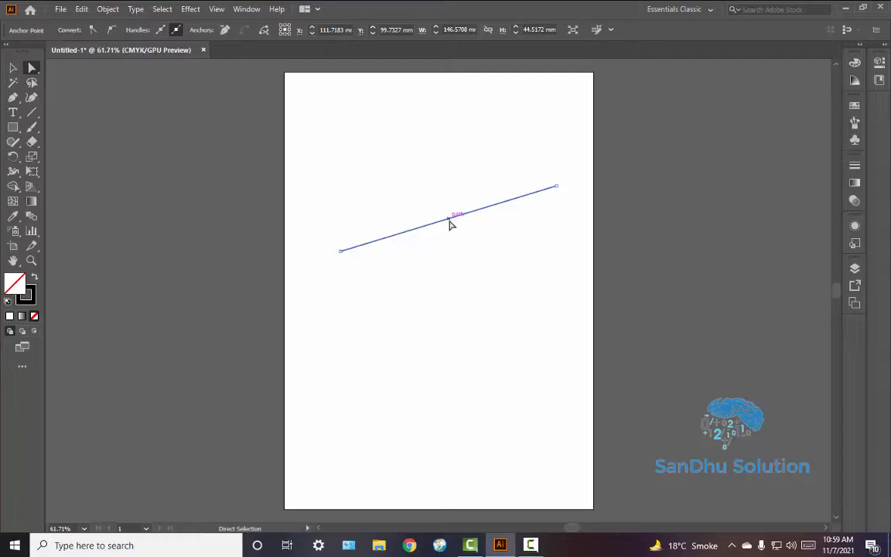
pyautogui.moveTo(449, 220); pyautogui.dragTo(427, 158)
pyautogui.click(418, 136)
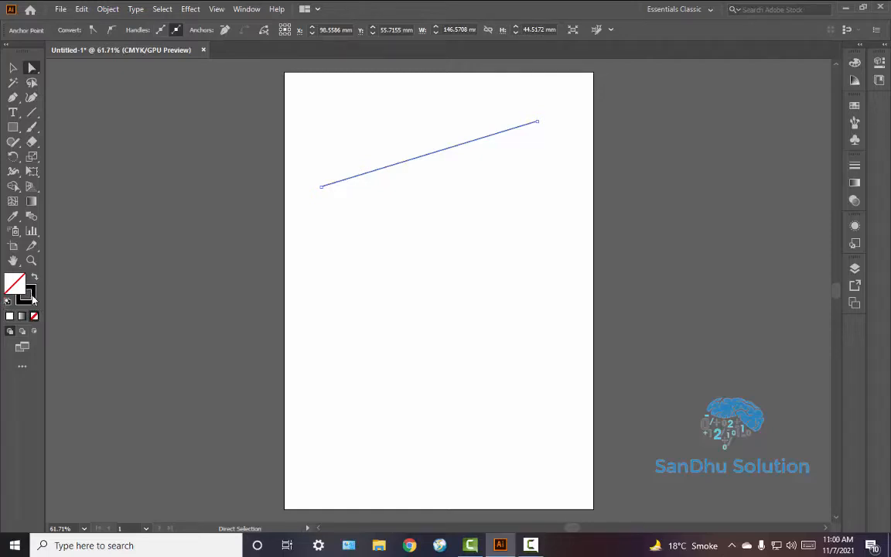
# Set the slanted line's stroke to None.
pyautogui.click(29, 297)
pyautogui.click(35, 318)
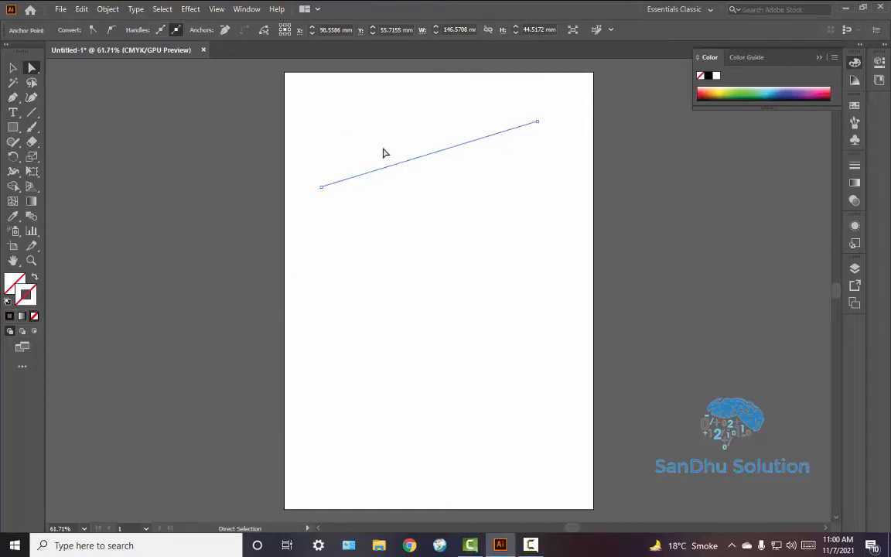
# Examine the strokeless line up close at up to 300% magnification and return to 150%.
pyautogui.keyDown('ctrl'); pyautogui.click(433, 156); pyautogui.keyUp('ctrl')
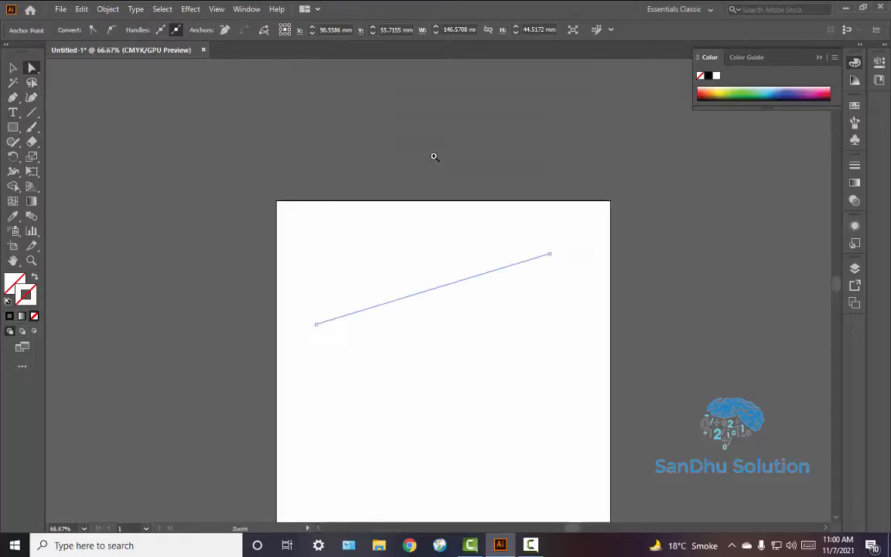
pyautogui.keyDown('ctrl'); pyautogui.click(434, 157); pyautogui.keyUp('ctrl')
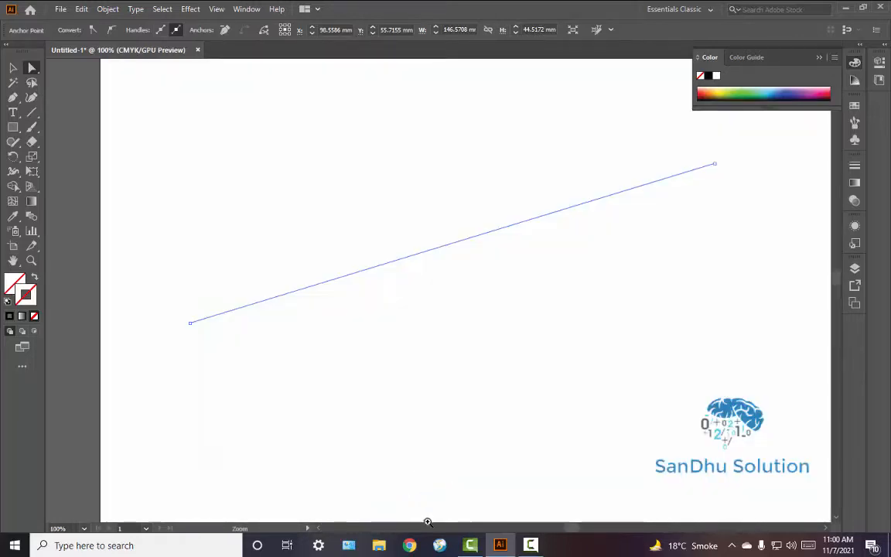
pyautogui.keyDown('ctrl'); pyautogui.click(410, 515); pyautogui.keyUp('ctrl')
pyautogui.keyDown('ctrl'); pyautogui.click(478, 230); pyautogui.keyUp('ctrl')
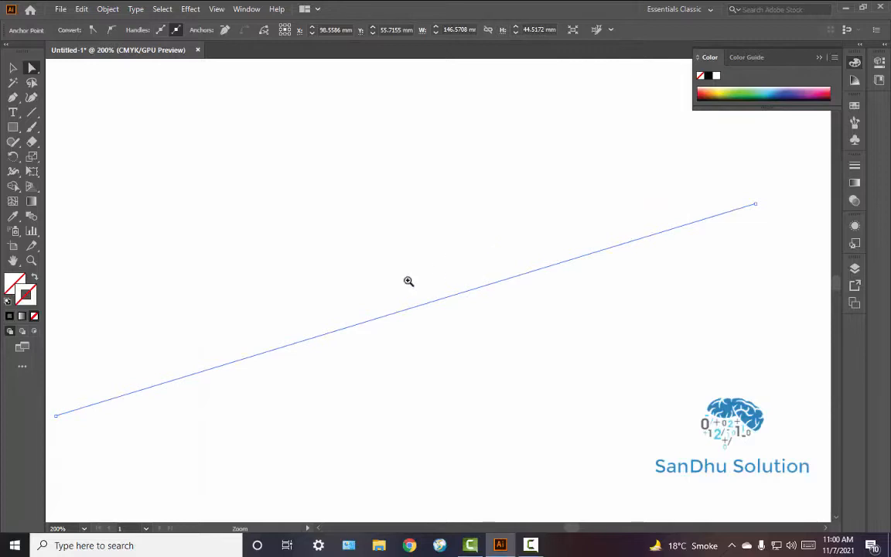
pyautogui.keyDown('ctrl'); pyautogui.click(357, 334); pyautogui.keyUp('ctrl')
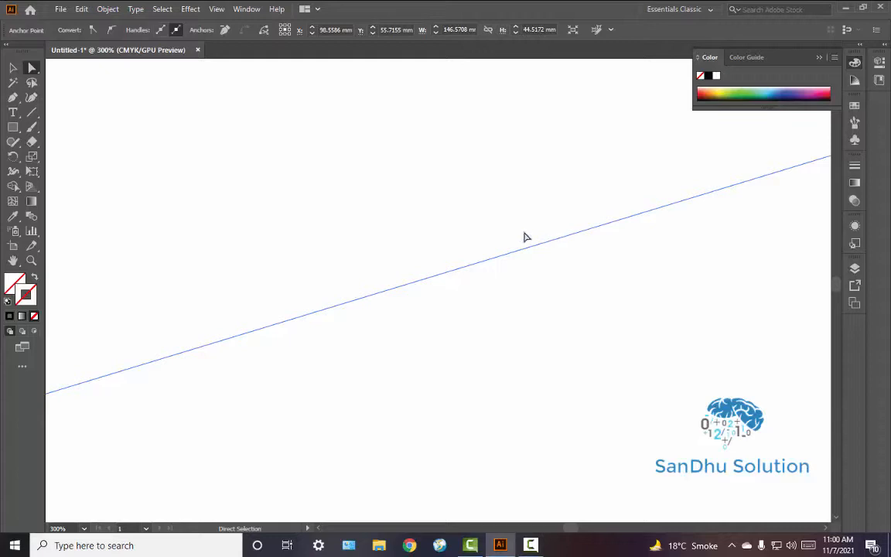
pyautogui.press('space')
pyautogui.moveTo(472, 283); pyautogui.dragTo(340, 346)
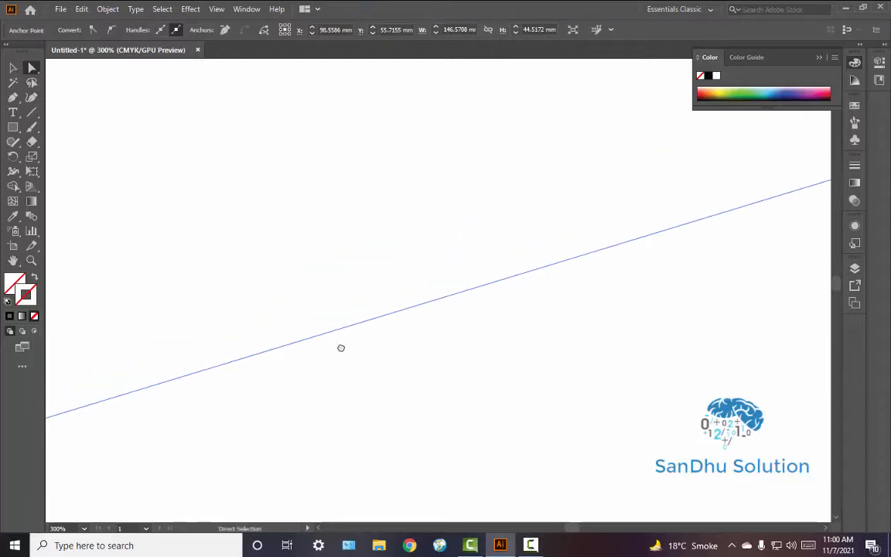
pyautogui.press('ctrl')
pyautogui.keyDown('ctrl'); pyautogui.keyDown('alt'); pyautogui.click(341, 349); pyautogui.keyUp('alt'); pyautogui.keyUp('ctrl')
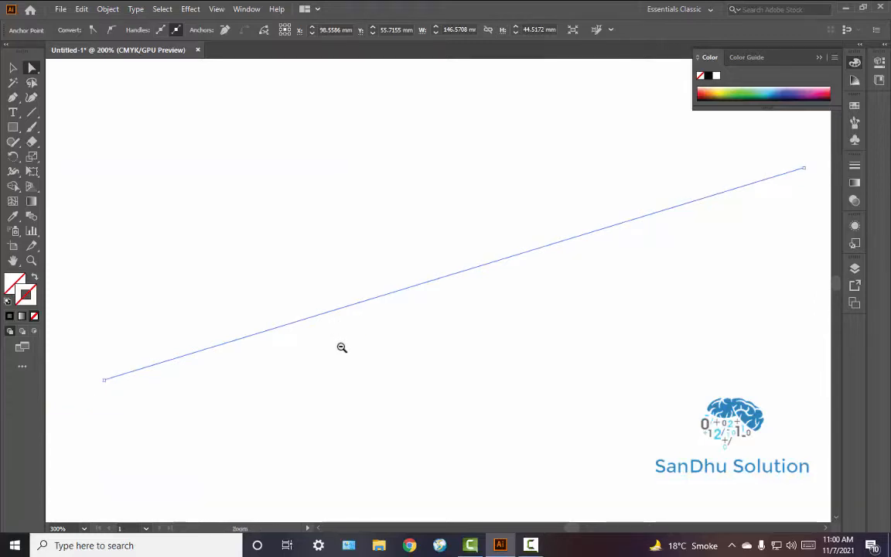
pyautogui.keyDown('ctrl'); pyautogui.keyDown('alt'); pyautogui.click(341, 348); pyautogui.keyUp('alt'); pyautogui.keyUp('ctrl')
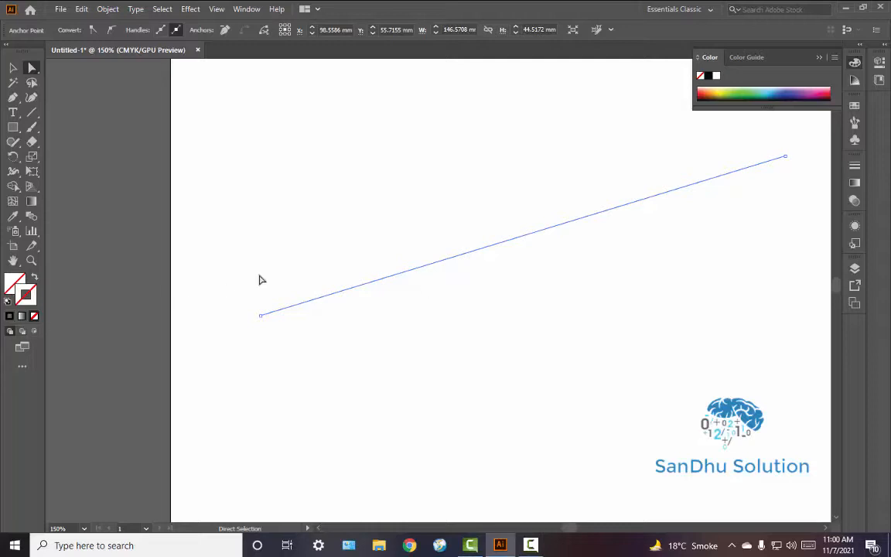
# Give the line a solid black stroke again and delete it from the artboard.
pyautogui.click(8, 317)
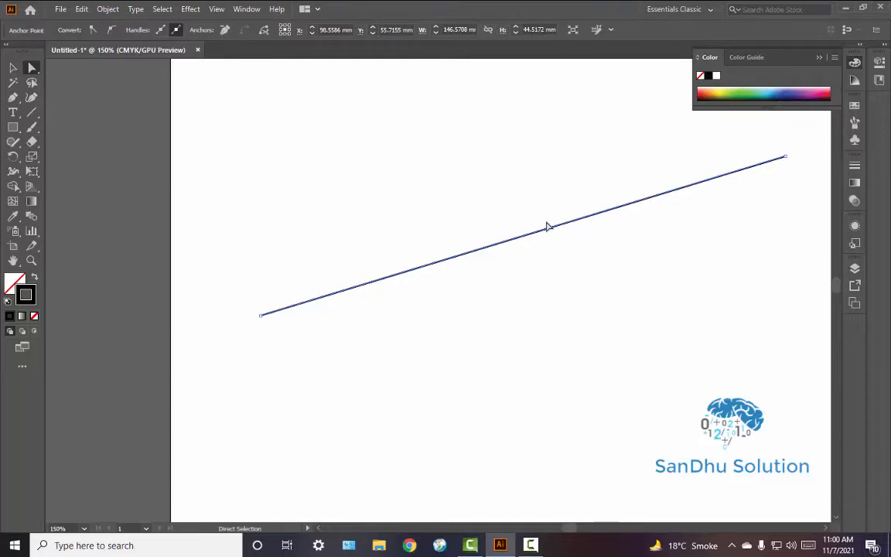
pyautogui.moveTo(518, 243); pyautogui.dragTo(433, 200)
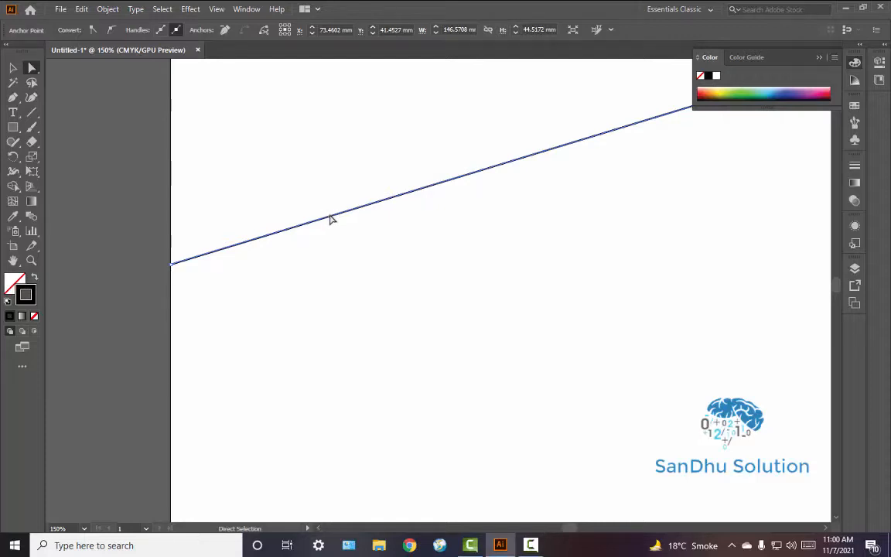
pyautogui.press('Delete')
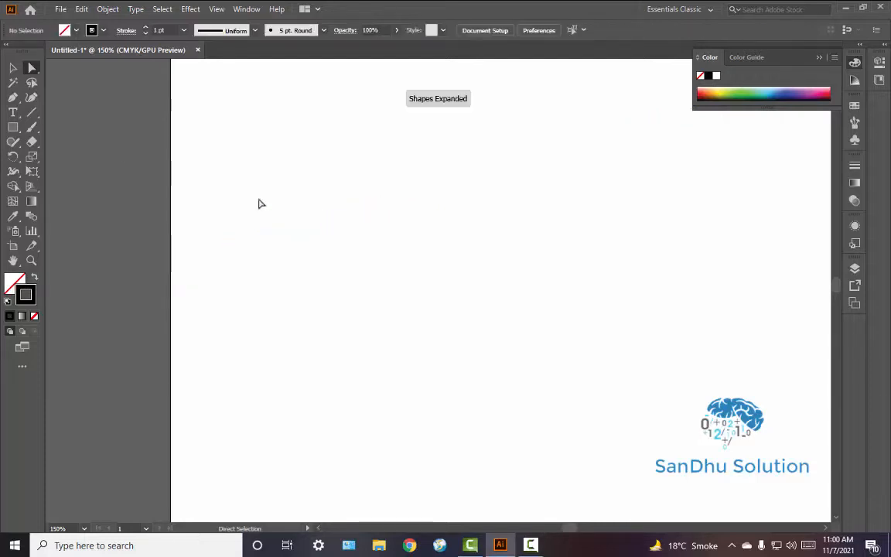
# Draw an unfilled square with a black stroke in the left part of the artboard using the Rectangle tool.
pyautogui.click(12, 128)
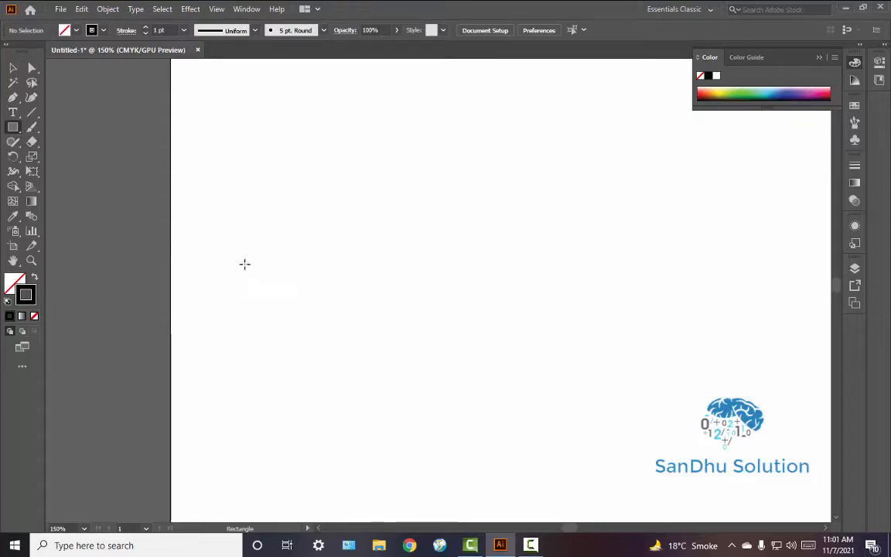
pyautogui.moveTo(243, 252); pyautogui.dragTo(403, 411)
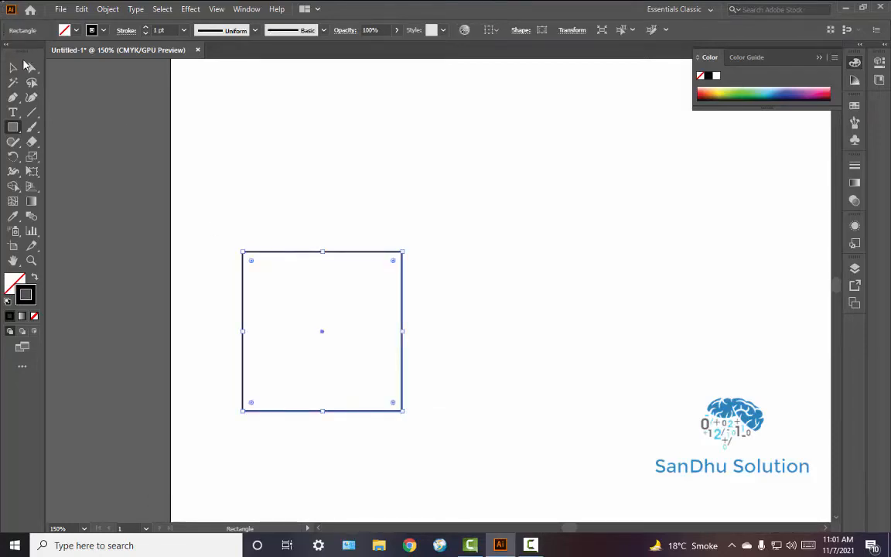
# Try to move the square by its empty interior with the Selection tool, and reselect the square with a selection marquee.
pyautogui.click(13, 67)
pyautogui.moveTo(331, 361); pyautogui.dragTo(372, 283)
pyautogui.moveTo(219, 217); pyautogui.dragTo(450, 421)
pyautogui.moveTo(332, 331); pyautogui.dragTo(388, 235)
pyautogui.moveTo(320, 332); pyautogui.dragTo(351, 260)
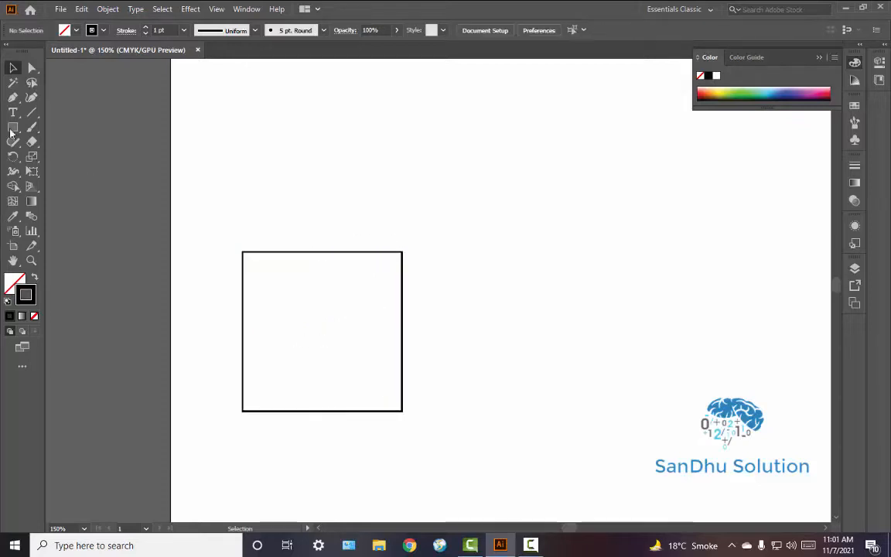
pyautogui.moveTo(299, 338); pyautogui.dragTo(360, 227)
pyautogui.moveTo(222, 229); pyautogui.dragTo(387, 377)
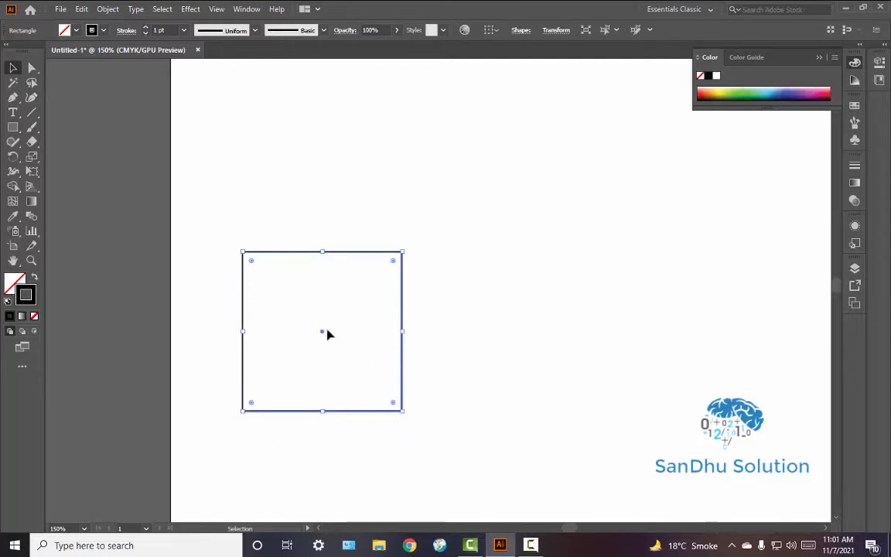
# Move the square up and to the right by its center point, and slightly round all four of its corners.
pyautogui.moveTo(323, 336); pyautogui.dragTo(402, 226)
pyautogui.click(631, 223)
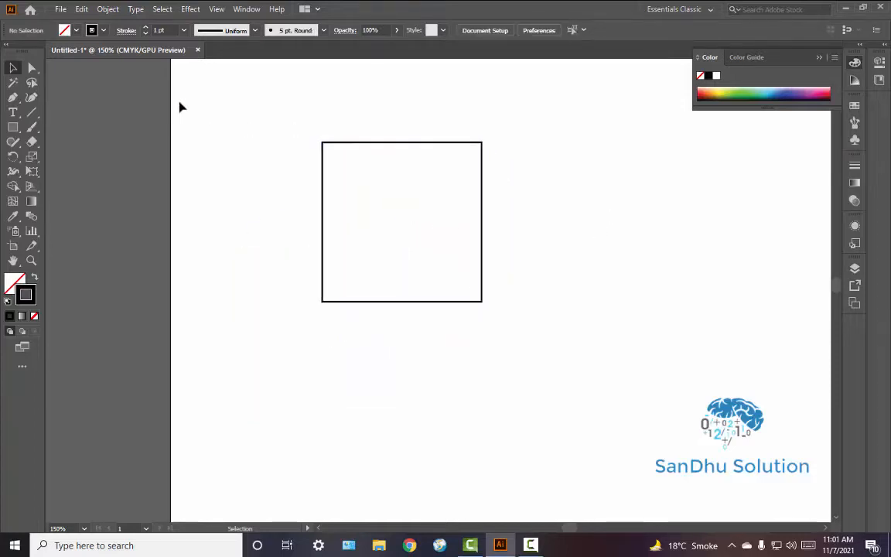
pyautogui.moveTo(277, 88); pyautogui.dragTo(569, 333)
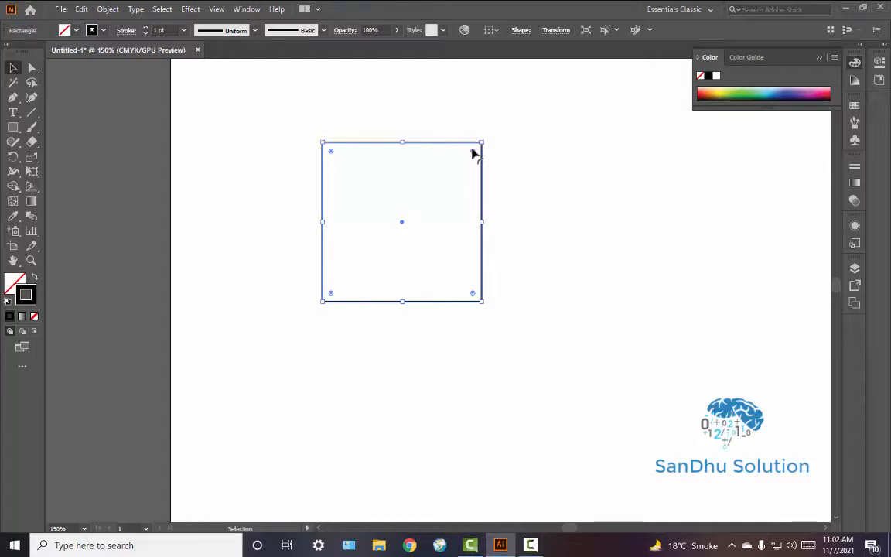
pyautogui.moveTo(469, 164)
pyautogui.mouseDown()
pyautogui.moveTo(460, 172)
pyautogui.moveTo(476, 171)
pyautogui.mouseUp()
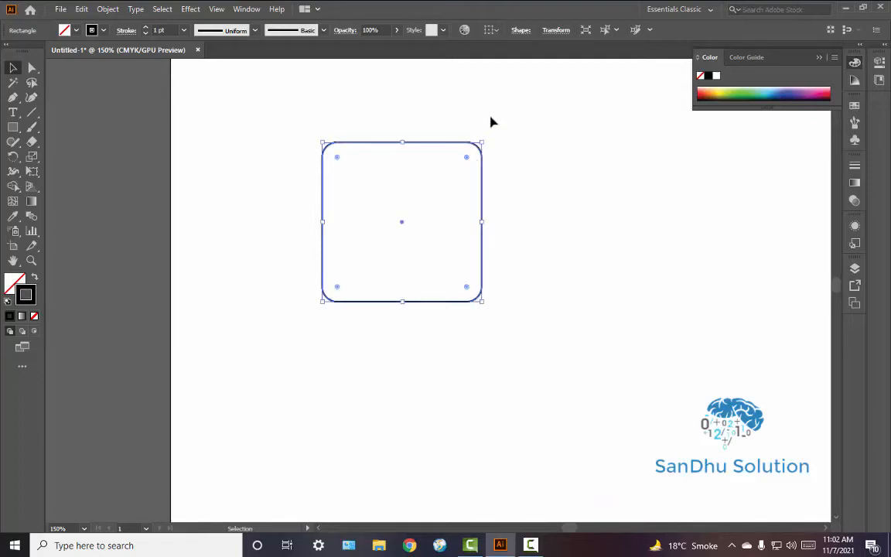
pyautogui.click(423, 110)
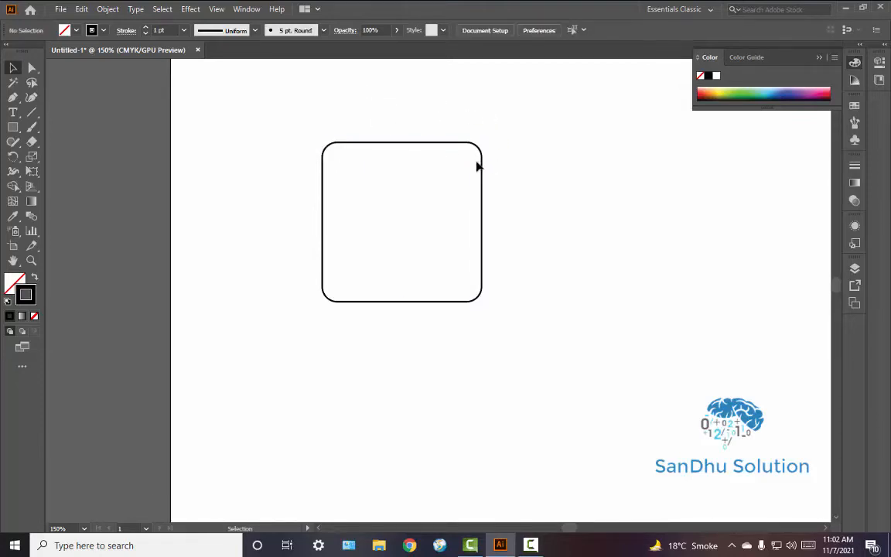
# Reselect the rounded square and increase the rounding of all four corners together.
pyautogui.moveTo(428, 119); pyautogui.dragTo(515, 197)
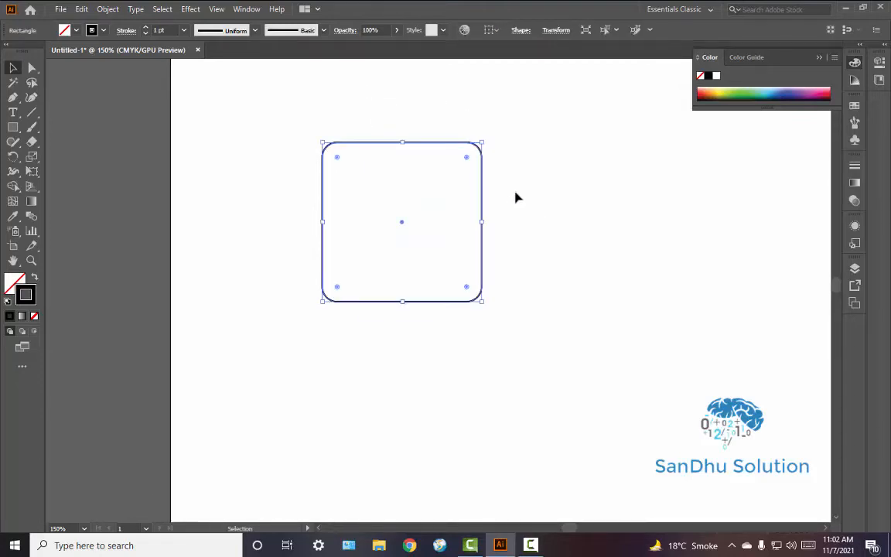
pyautogui.click(458, 170)
pyautogui.moveTo(445, 131); pyautogui.dragTo(514, 189)
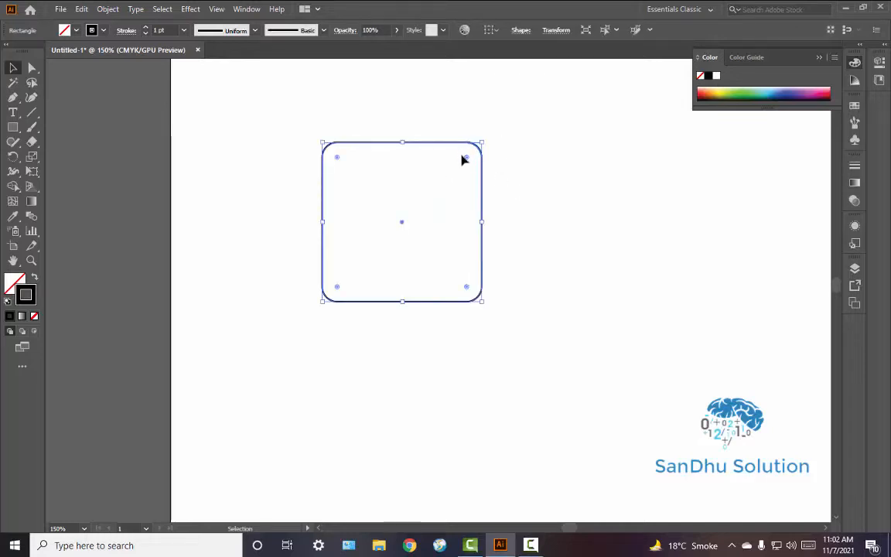
pyautogui.moveTo(463, 167); pyautogui.dragTo(484, 232)
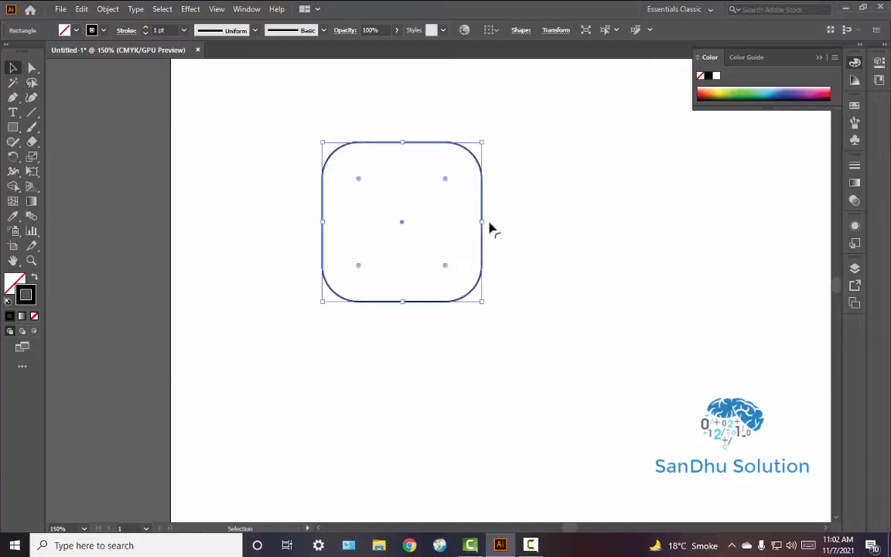
pyautogui.click(519, 183)
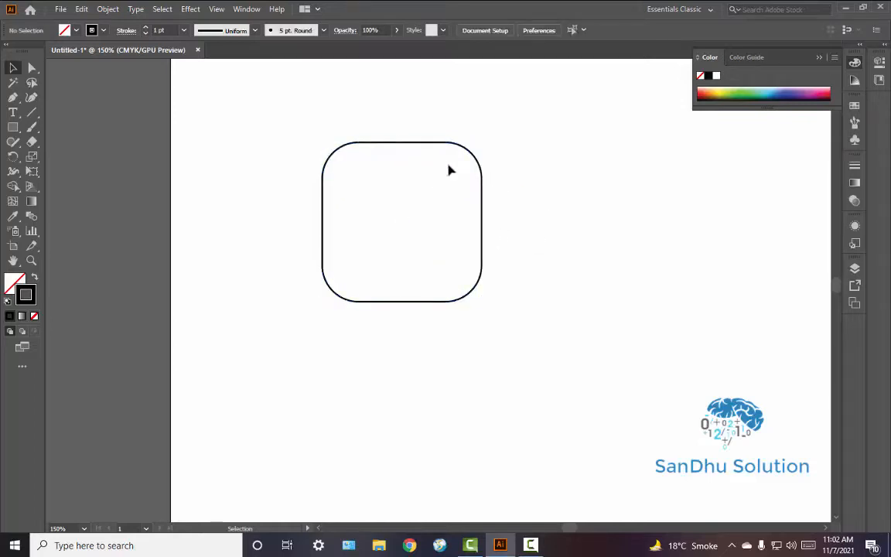
# Round only the top-right corner into a large arc, and shape the bottom-left corner the same way to form a leaf-like outline.
pyautogui.moveTo(487, 159); pyautogui.dragTo(573, 253)
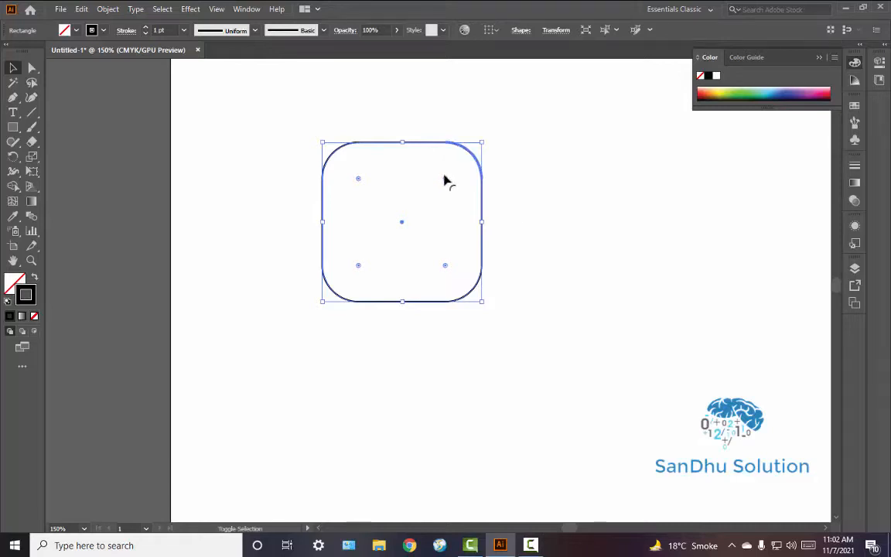
pyautogui.moveTo(445, 179); pyautogui.dragTo(364, 248)
pyautogui.click(534, 149)
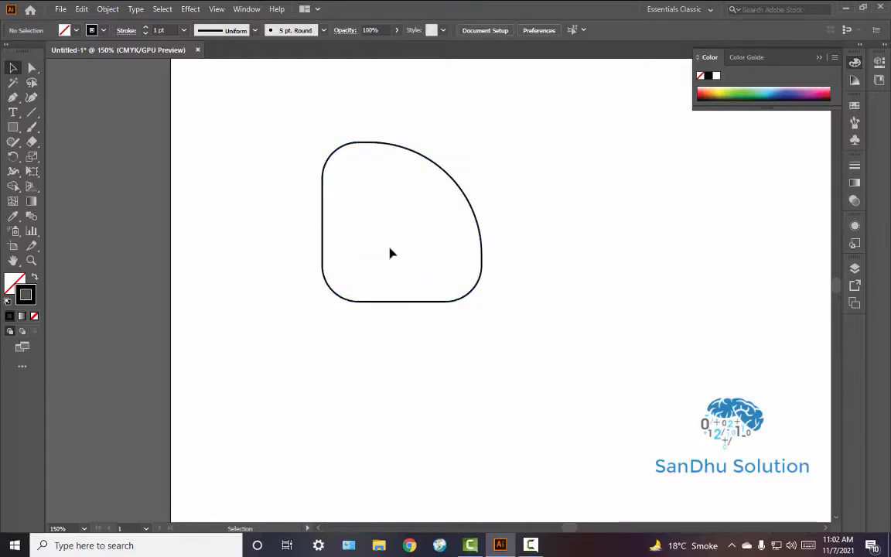
pyautogui.moveTo(297, 239); pyautogui.dragTo(344, 312)
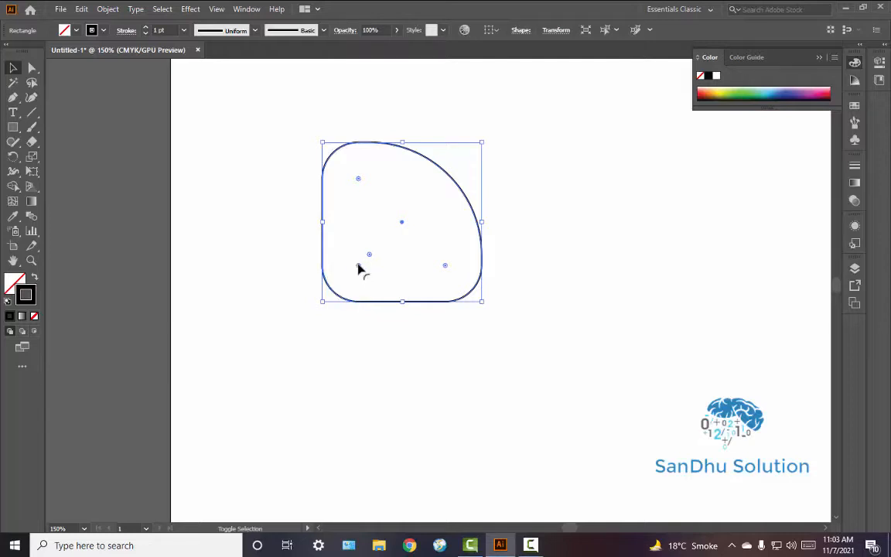
pyautogui.moveTo(359, 268); pyautogui.dragTo(445, 189)
pyautogui.moveTo(445, 183); pyautogui.dragTo(437, 180)
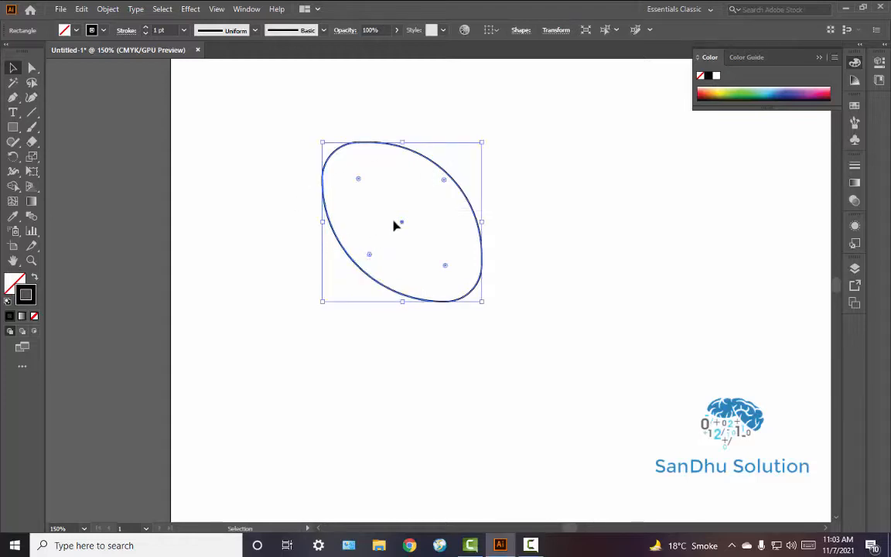
pyautogui.click(416, 232)
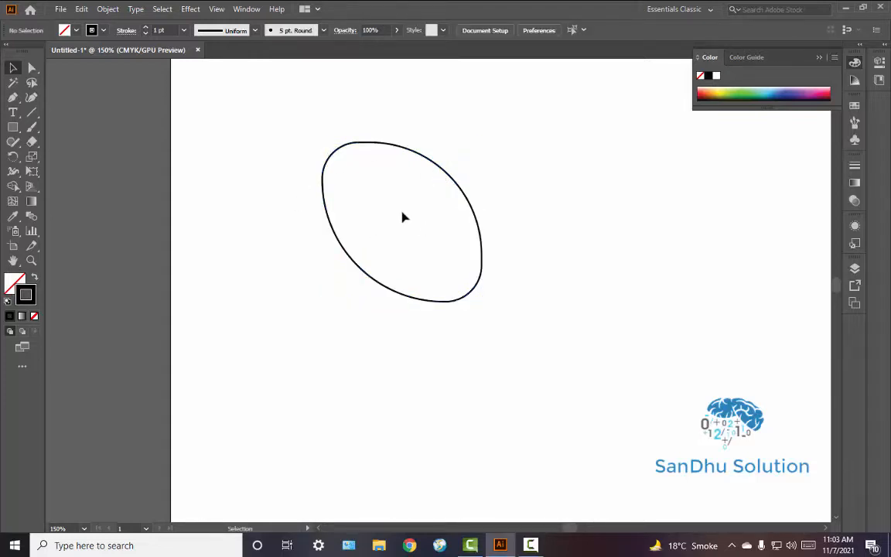
# Rotate the leaf-like shape counterclockwise by about 20.5°, and continue rotating it until it lies roughly horizontal.
pyautogui.moveTo(305, 135); pyautogui.dragTo(522, 348)
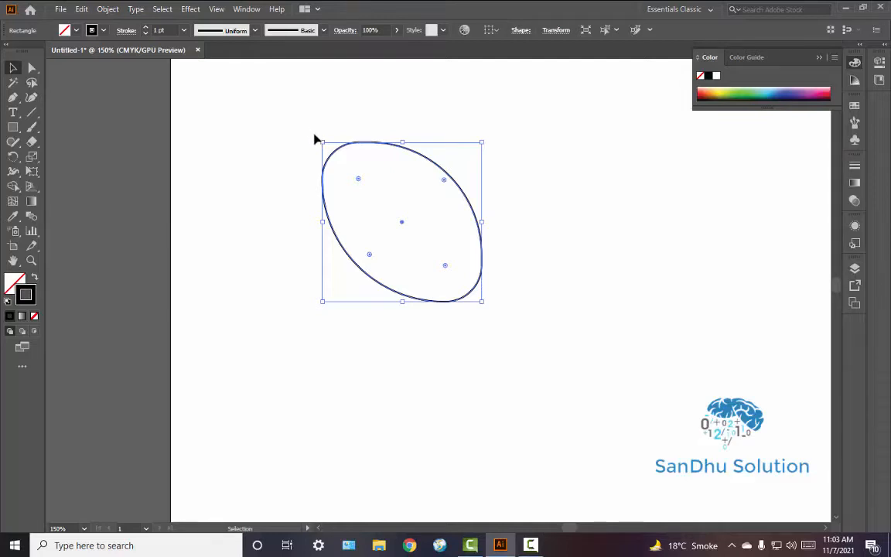
pyautogui.moveTo(318, 143); pyautogui.dragTo(291, 171)
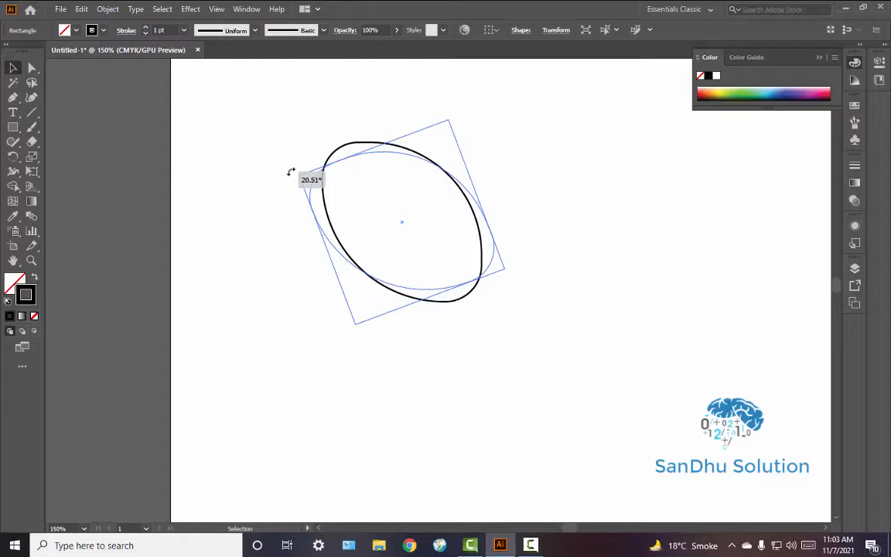
pyautogui.moveTo(291, 172); pyautogui.dragTo(291, 172)
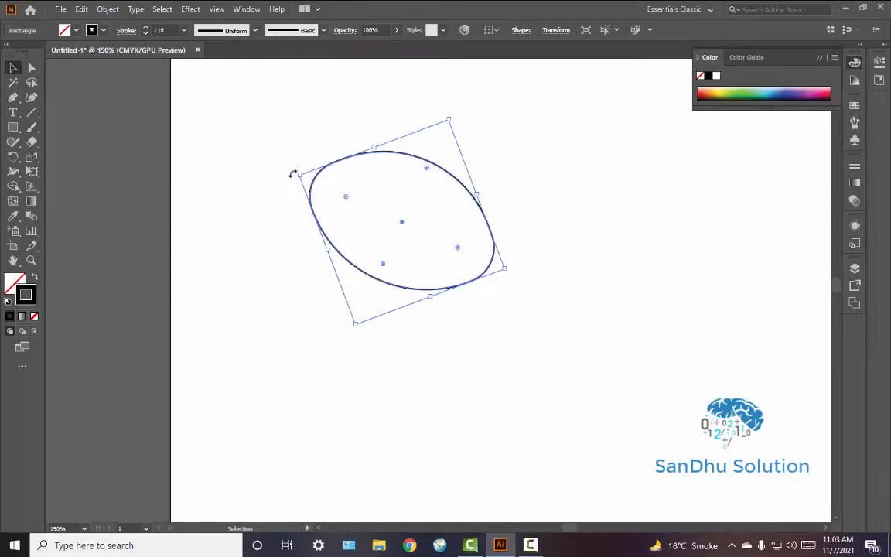
pyautogui.moveTo(296, 179); pyautogui.dragTo(283, 237)
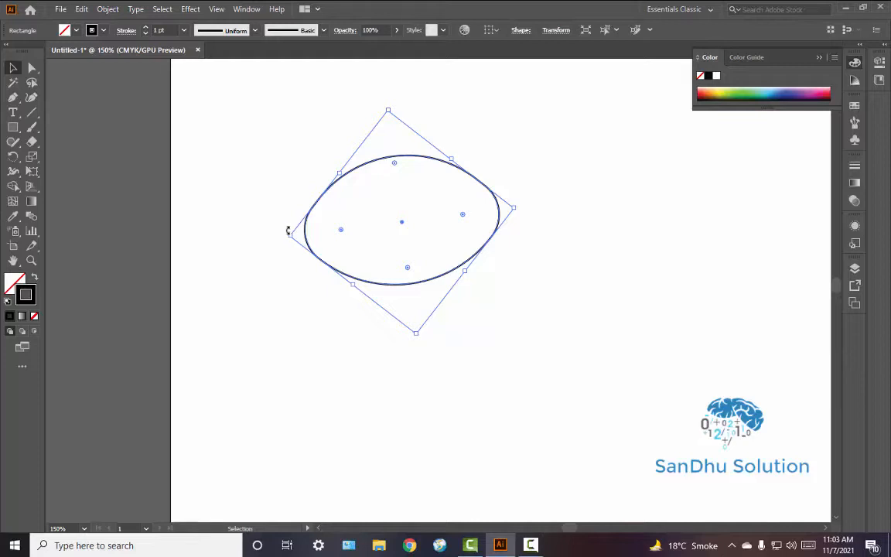
pyautogui.click(279, 253)
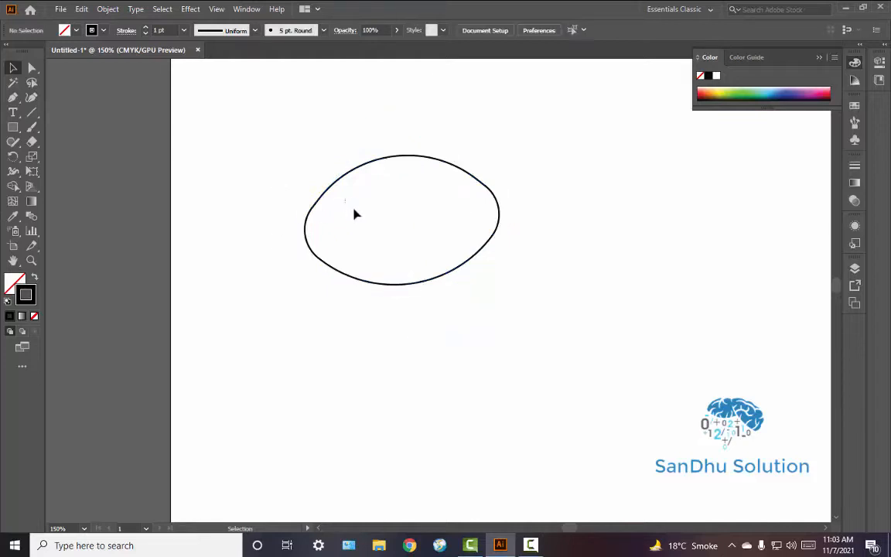
# Reselect the shape and rotate it clockwise until its long axis slopes down to the right.
pyautogui.moveTo(330, 227); pyautogui.dragTo(337, 219)
pyautogui.moveTo(240, 120); pyautogui.dragTo(557, 325)
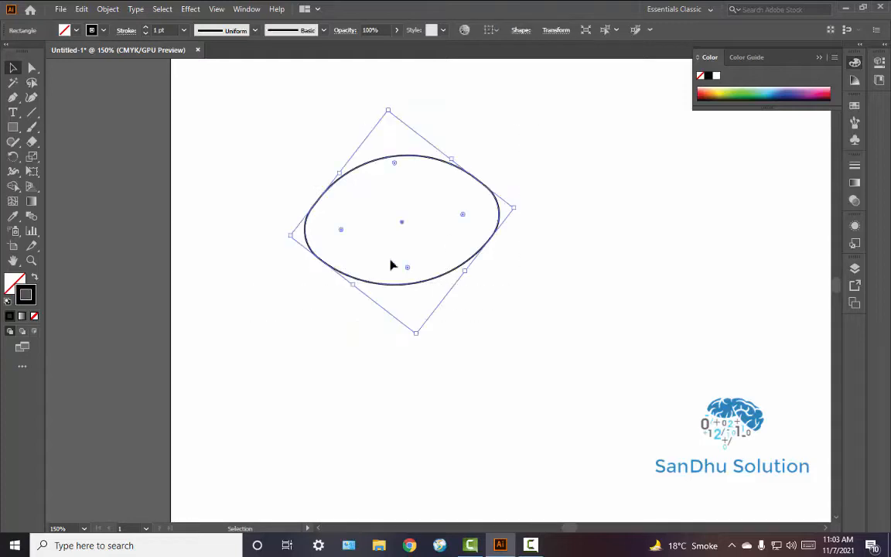
pyautogui.moveTo(285, 236); pyautogui.dragTo(287, 171)
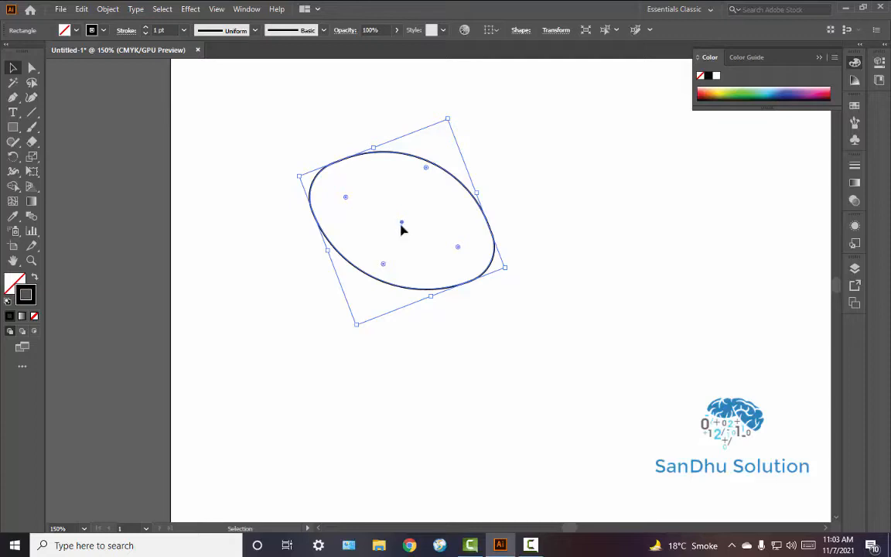
# Duplicate the shape to an overlapping position below and slightly left, and repeat the duplication twice to form a chain of four.
pyautogui.moveTo(402, 226); pyautogui.dragTo(379, 319)
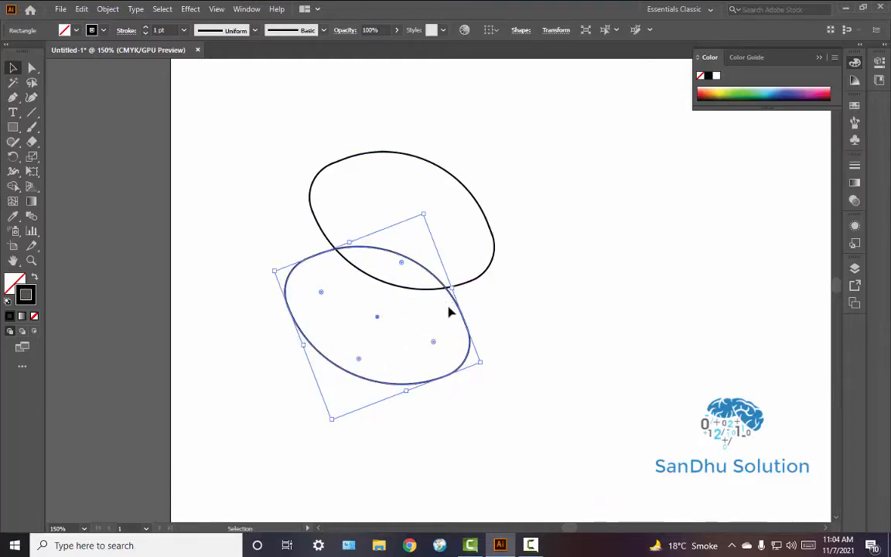
pyautogui.press('a')
pyautogui.hotkey('ctrl', 'd')
pyautogui.hotkey('ctrl', 'd')
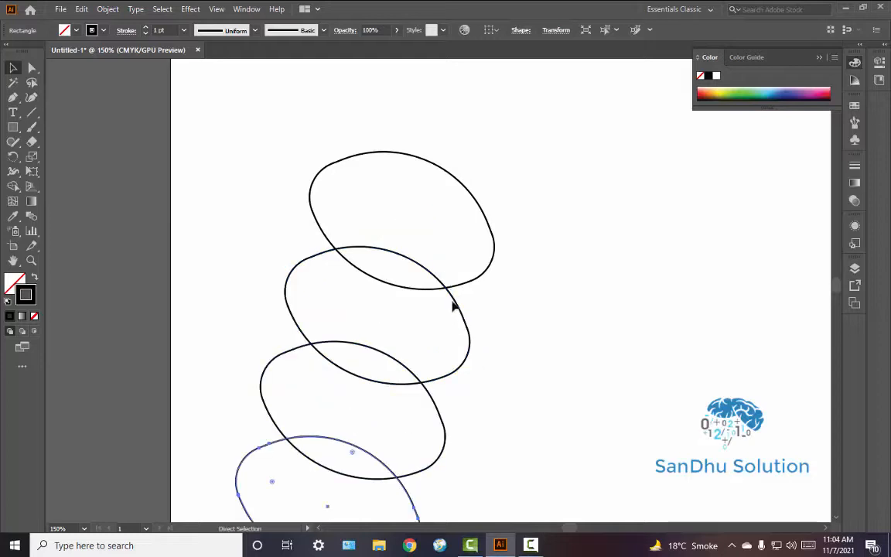
pyautogui.press('v')
pyautogui.click(578, 243)
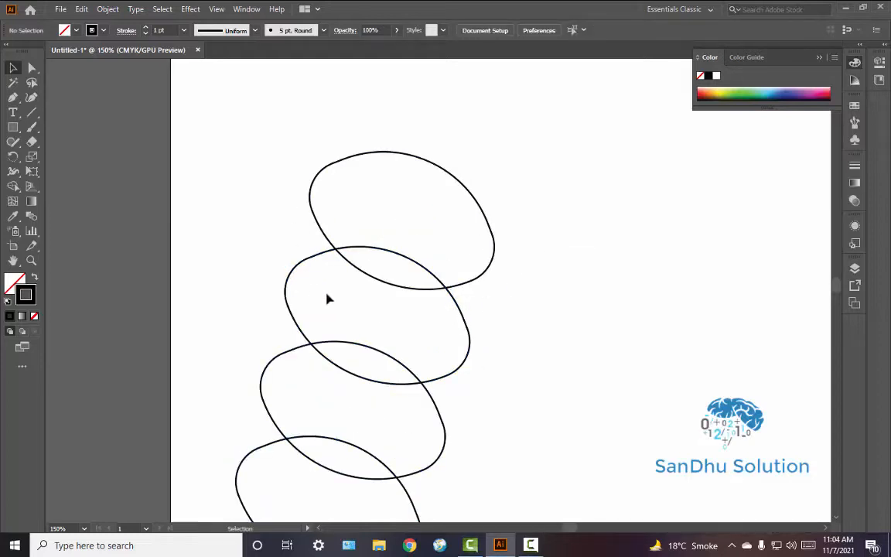
# Select all four overlapping shapes and delete them from the artboard.
pyautogui.click(31, 71)
pyautogui.hotkey('ctrl', 'a')
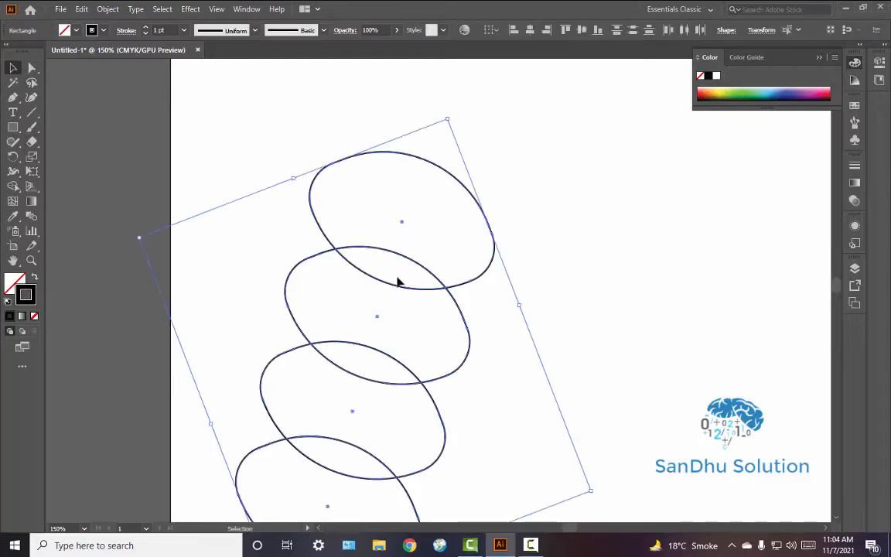
pyautogui.press('Delete')
# Draw an unfilled, black-stroked square about 53 mm wide and shift it slightly up and left with the Direct Selection tool.
pyautogui.click(13, 128)
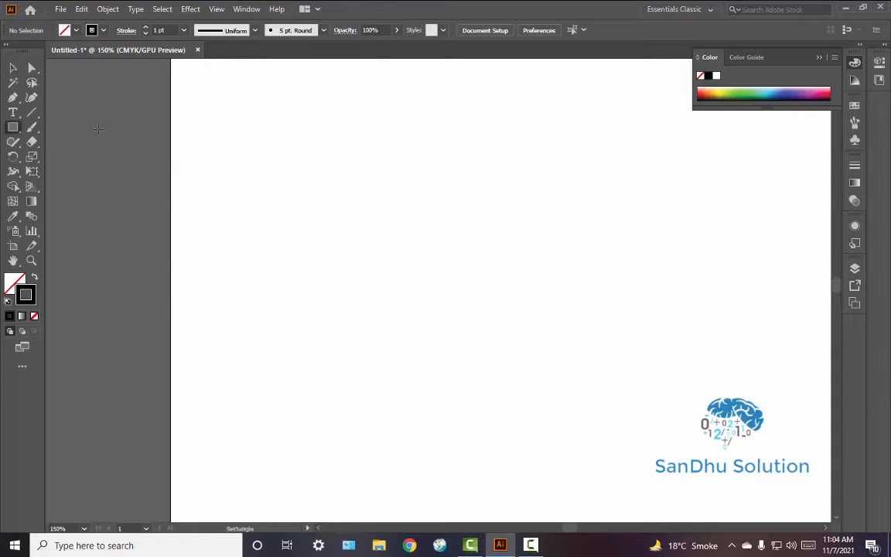
pyautogui.moveTo(241, 204); pyautogui.dragTo(431, 325)
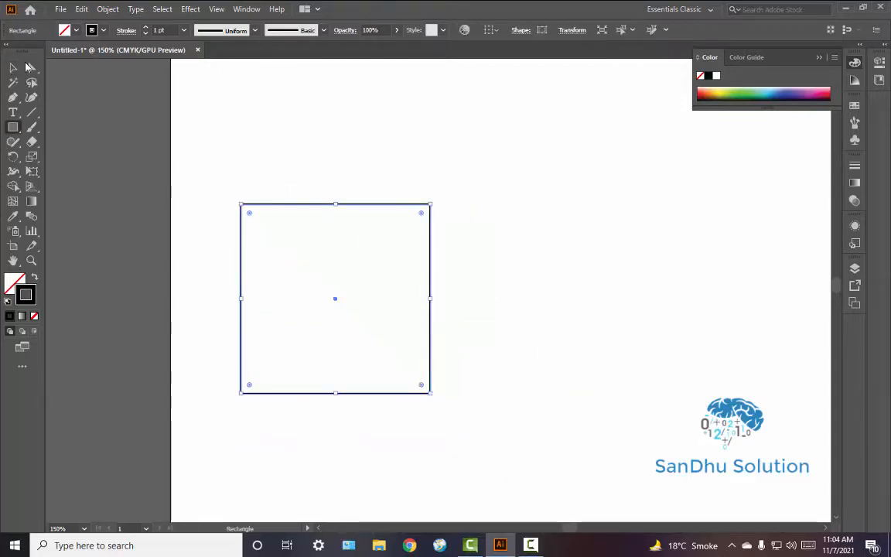
pyautogui.click(31, 68)
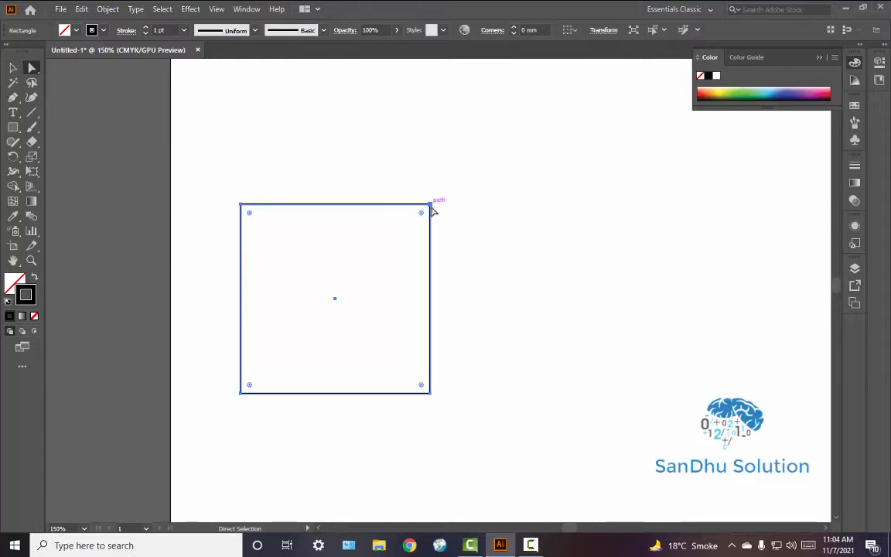
pyautogui.moveTo(431, 209)
pyautogui.mouseDown()
pyautogui.moveTo(511, 209)
pyautogui.moveTo(453, 216)
pyautogui.moveTo(420, 203)
pyautogui.mouseUp()
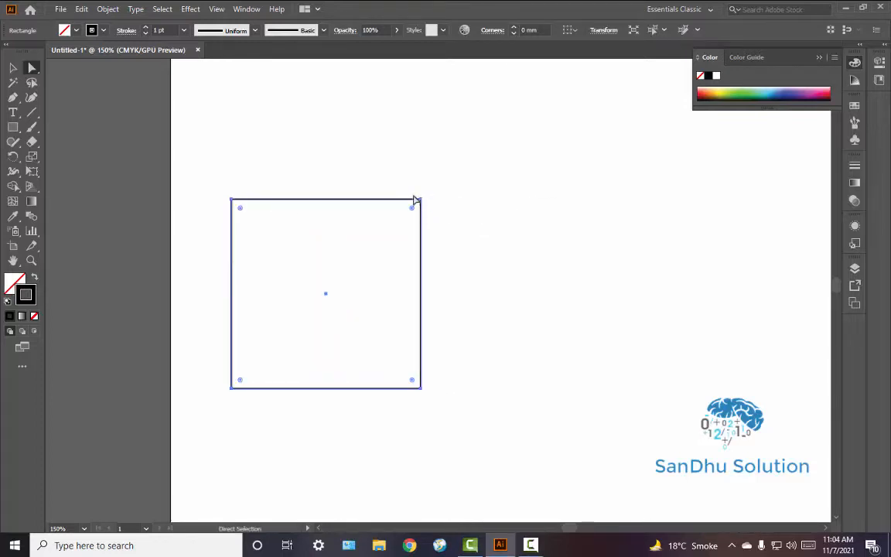
pyautogui.moveTo(423, 200); pyautogui.dragTo(400, 193)
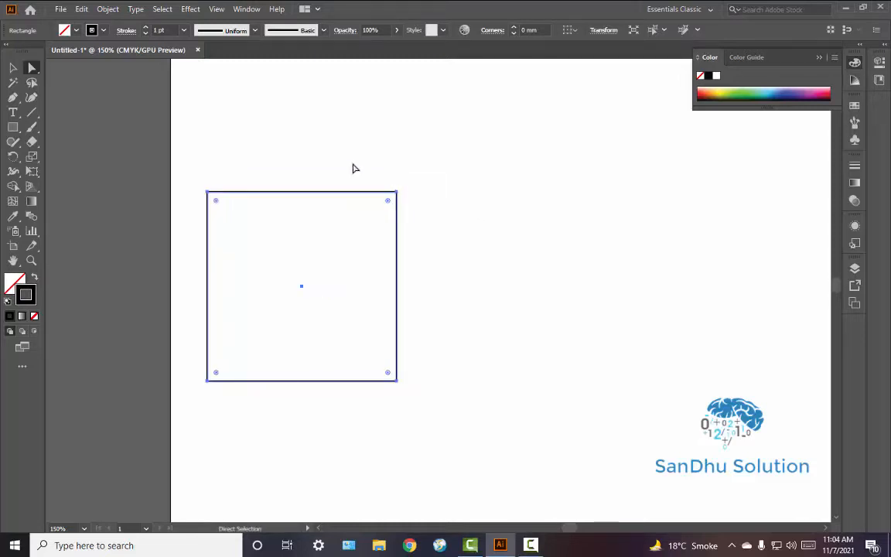
# Move only the square's top-right anchor point left along the top edge to form a trapezoid, and reselect the shape with a marquee.
pyautogui.click(396, 192)
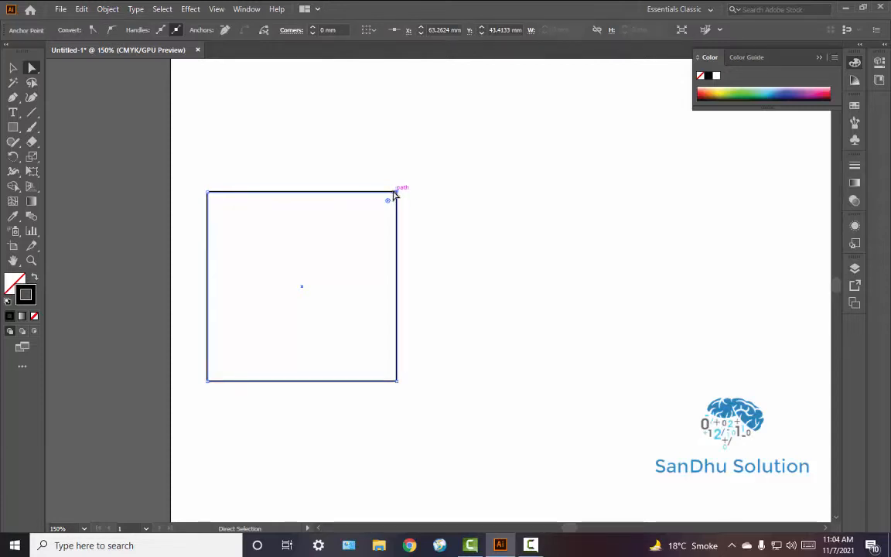
pyautogui.moveTo(396, 192); pyautogui.dragTo(273, 193)
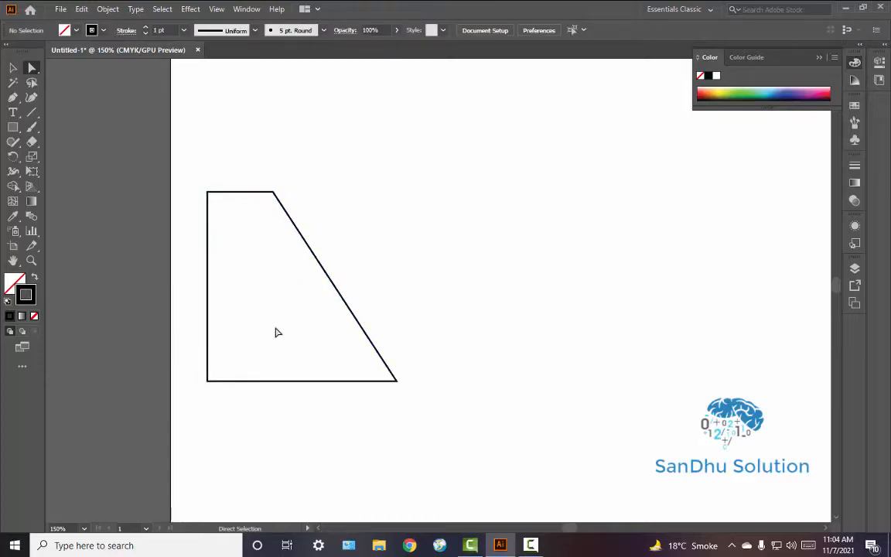
pyautogui.moveTo(273, 318); pyautogui.dragTo(511, 323)
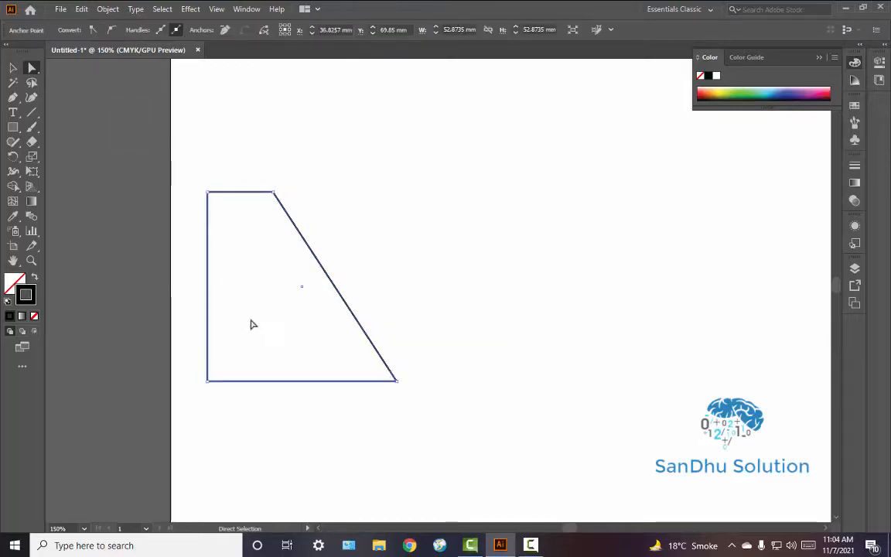
pyautogui.moveTo(275, 285); pyautogui.dragTo(413, 283)
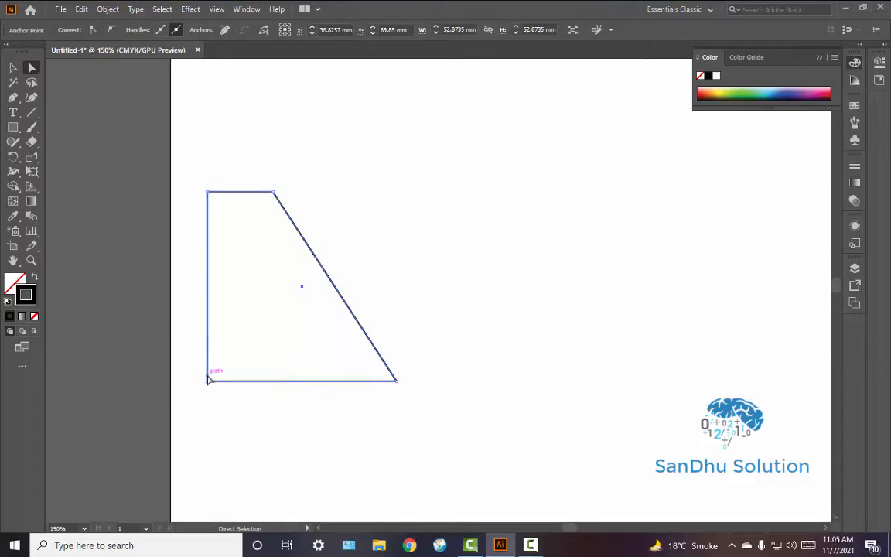
# Move the trapezoid's bottom-left anchor point up and inward, and shift its top edge to the right.
pyautogui.moveTo(207, 379); pyautogui.dragTo(245, 333)
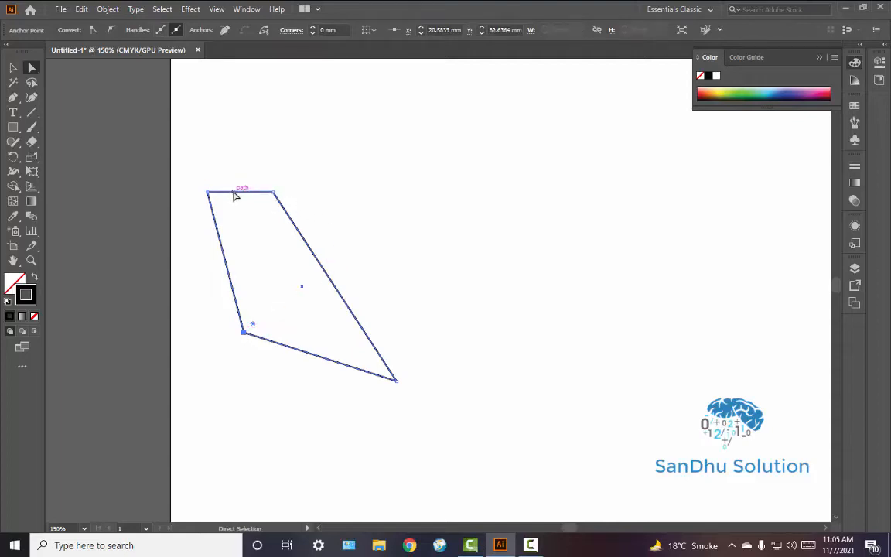
pyautogui.moveTo(236, 196); pyautogui.dragTo(379, 191)
pyautogui.click(491, 203)
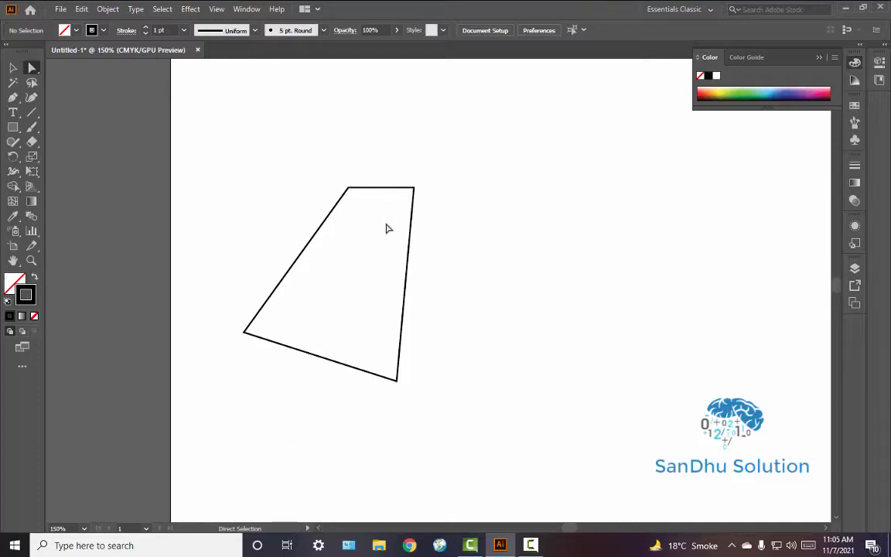
# Convert the four-sided shape's top-left anchor point into a smooth curve with the Anchor Point tool, rounding the adjoining edges.
pyautogui.moveTo(383, 227); pyautogui.dragTo(432, 233)
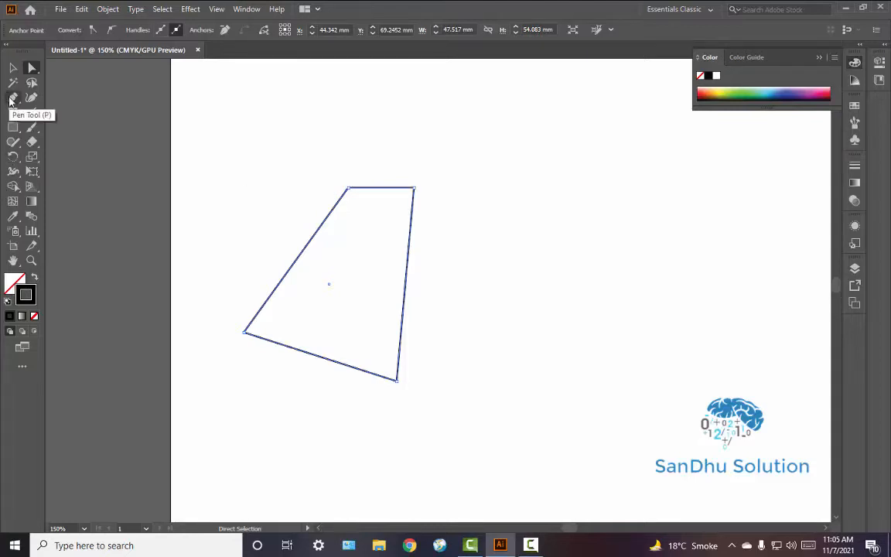
pyautogui.click(10, 99)
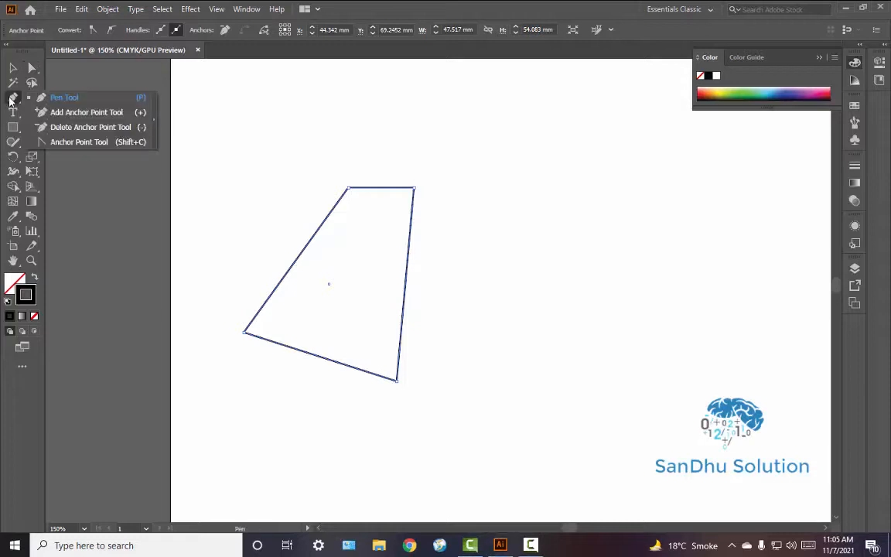
pyautogui.click(86, 147)
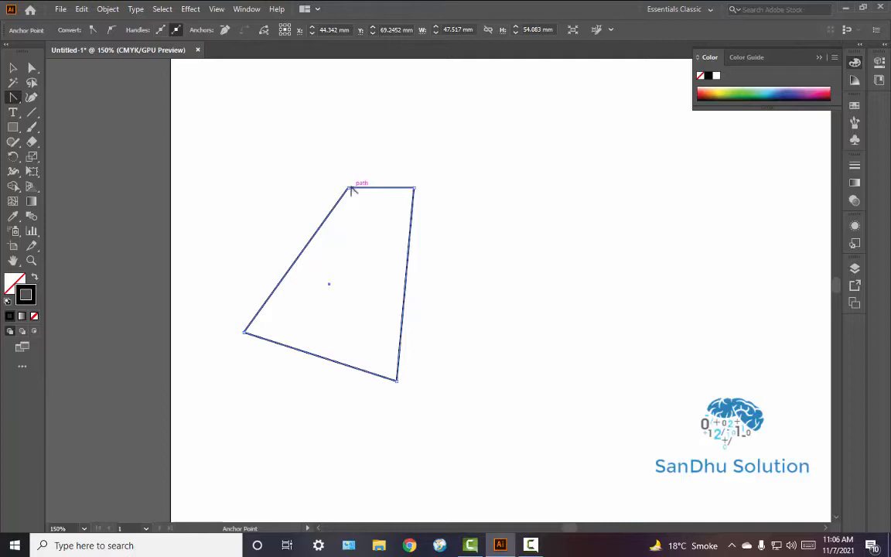
pyautogui.click(348, 190)
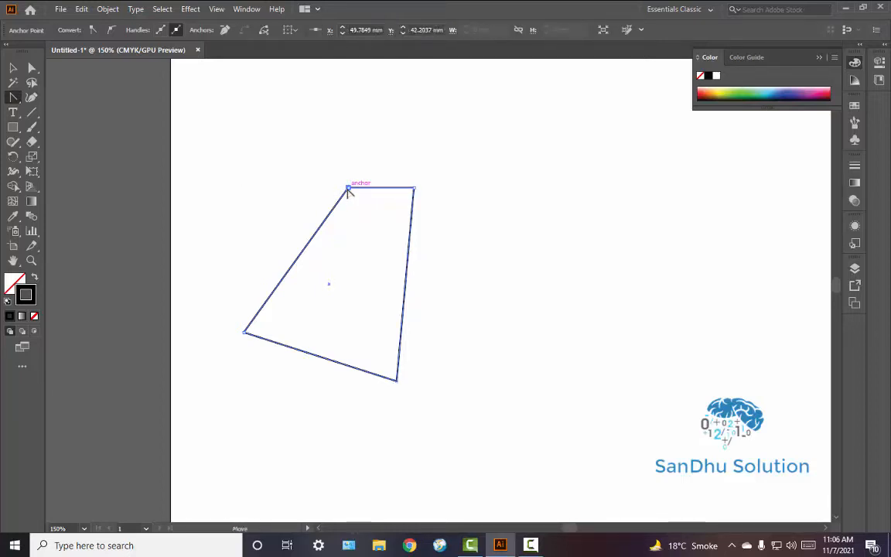
pyautogui.moveTo(347, 191); pyautogui.dragTo(399, 166)
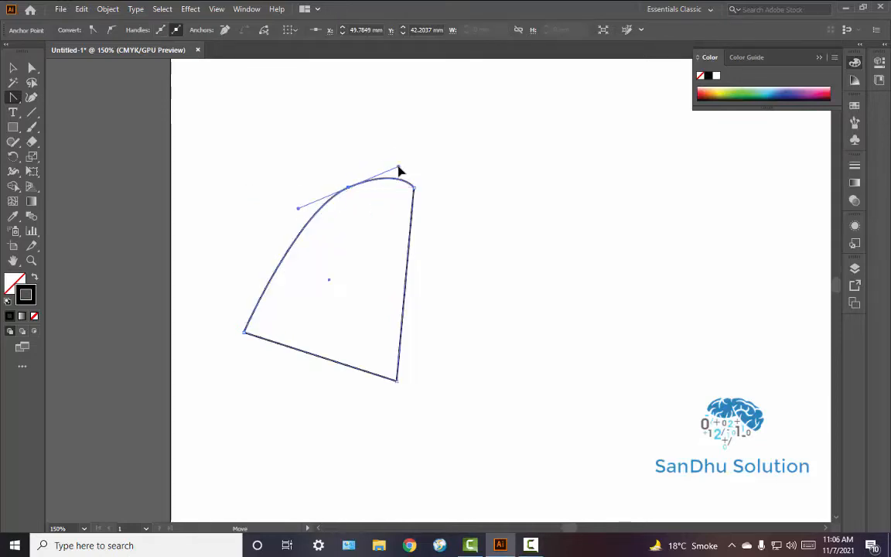
# Bend the shape's right edge outward and its bottom edge inward into an arch, then shorten the arch's left handle.
pyautogui.click(405, 284)
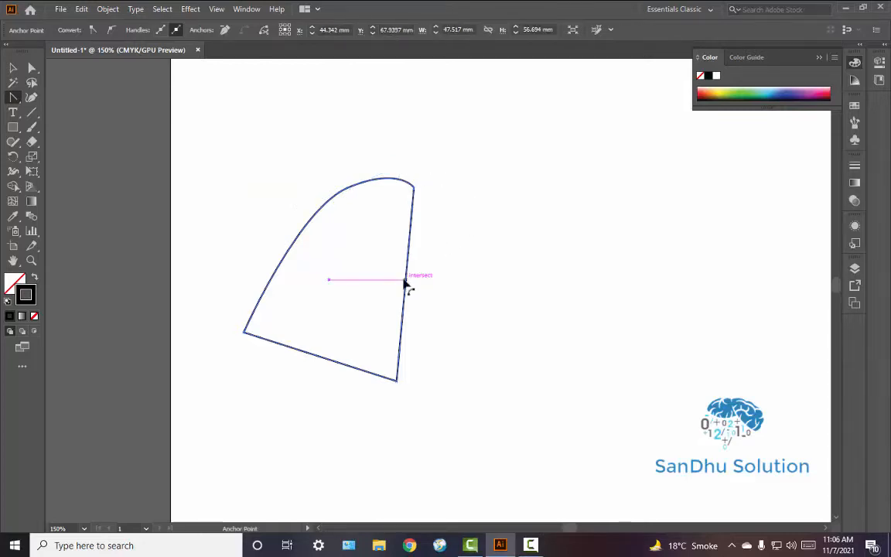
pyautogui.moveTo(404, 284); pyautogui.dragTo(455, 295)
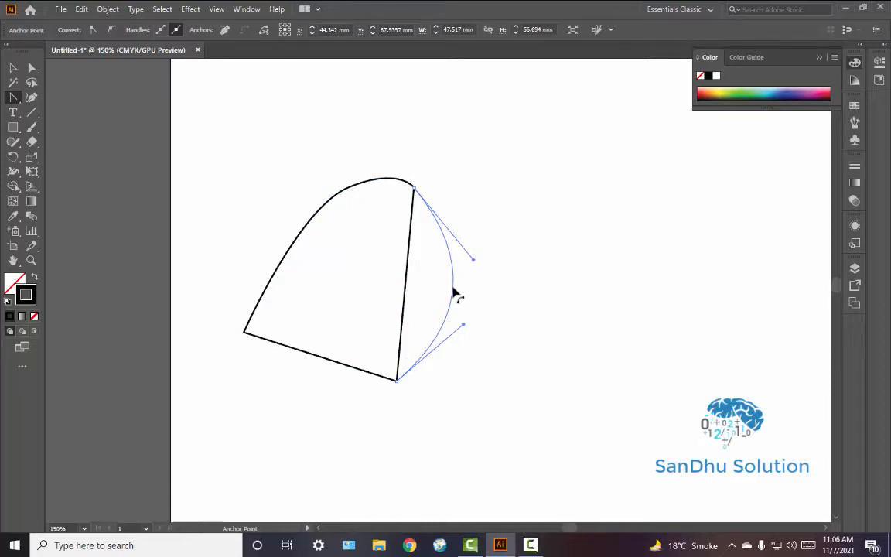
pyautogui.moveTo(455, 294); pyautogui.dragTo(456, 295)
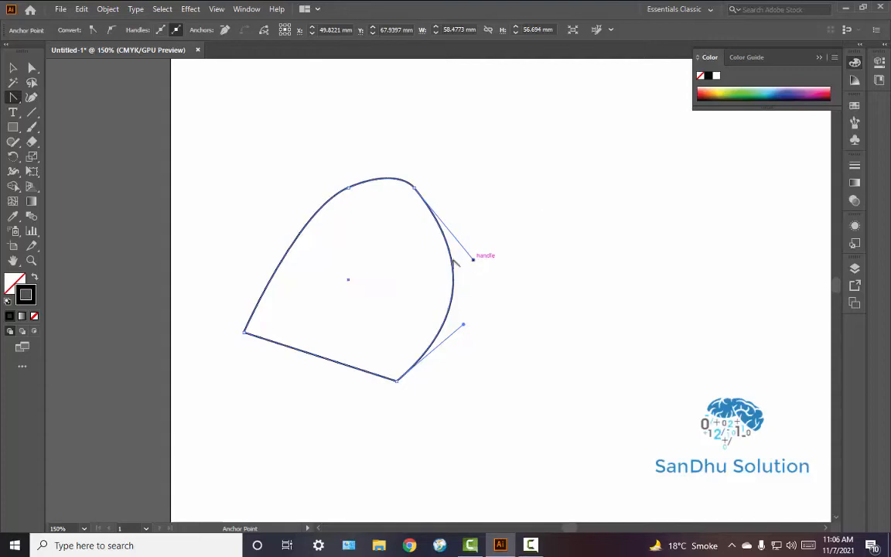
pyautogui.moveTo(308, 357); pyautogui.dragTo(349, 288)
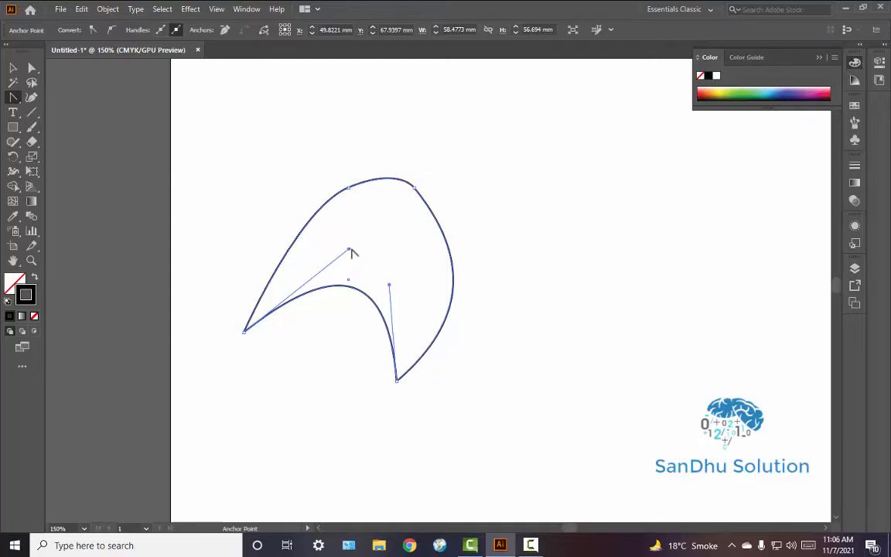
pyautogui.moveTo(350, 250); pyautogui.dragTo(324, 259)
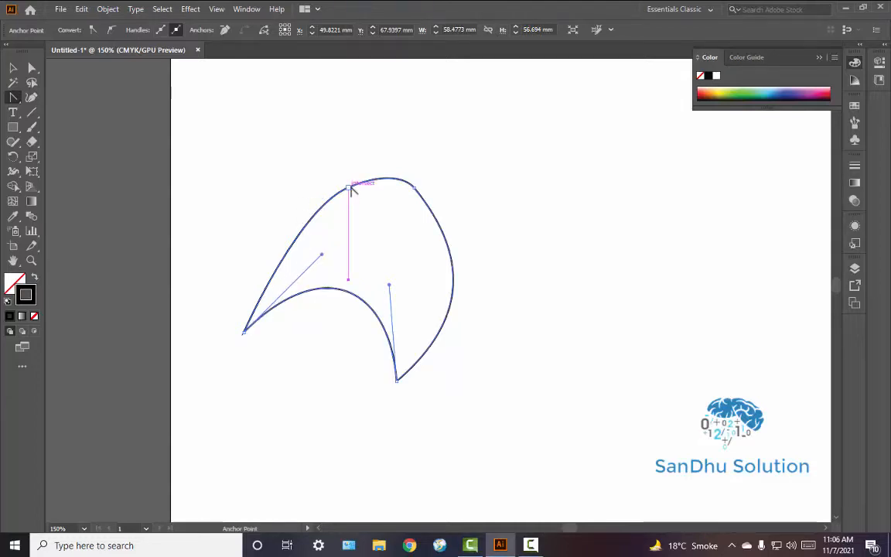
# Reset the shape's top-left anchor to a sharp corner and pull out steep handles that form an S-curve along the top.
pyautogui.moveTo(350, 189); pyautogui.dragTo(411, 177)
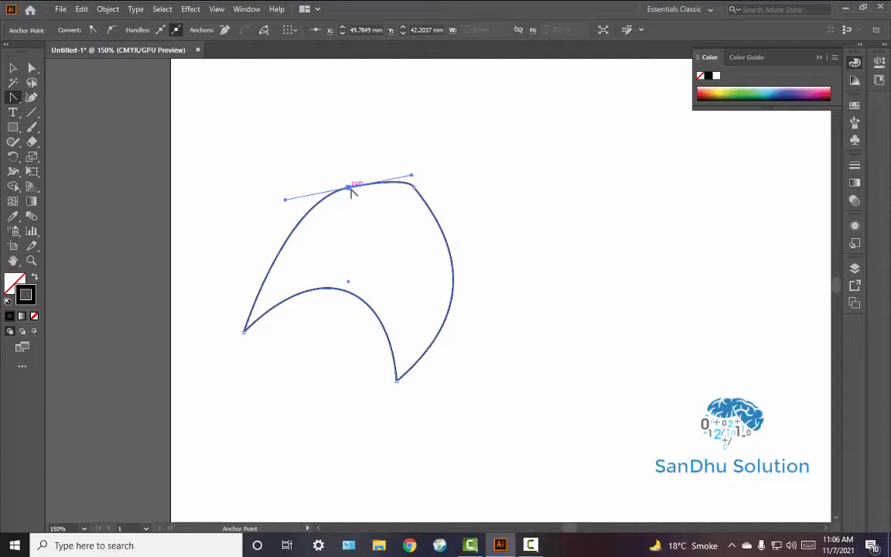
pyautogui.click(349, 188)
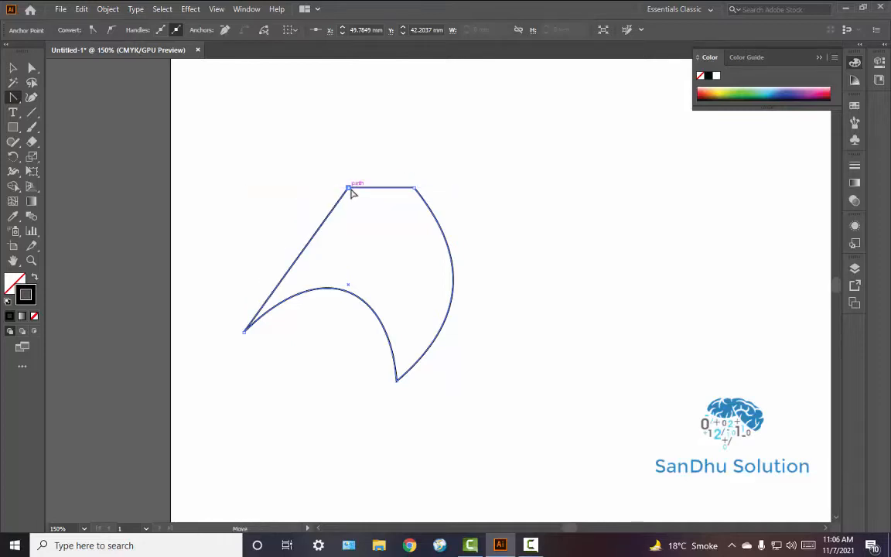
pyautogui.moveTo(349, 191); pyautogui.dragTo(380, 287)
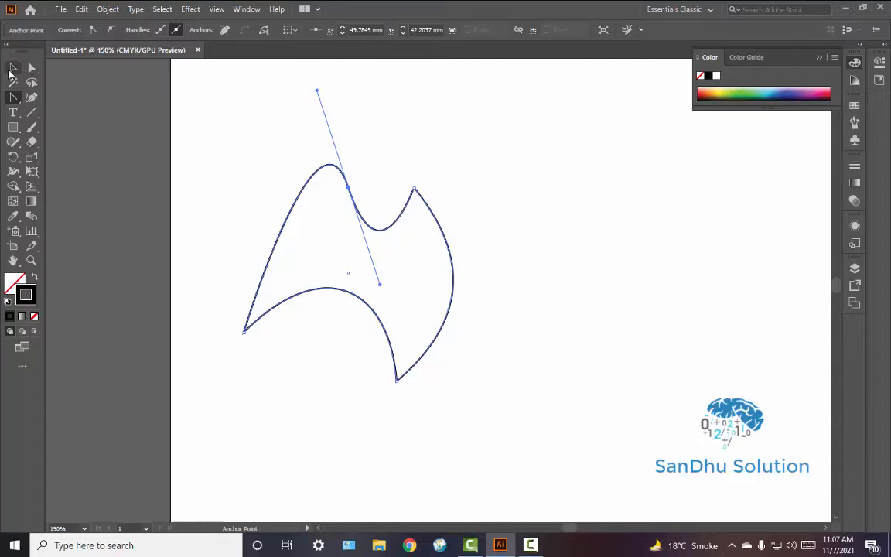
# Delete the curved shape and draw an unfilled, black-stroked square in its place.
pyautogui.hotkey('ctrl', 'a')
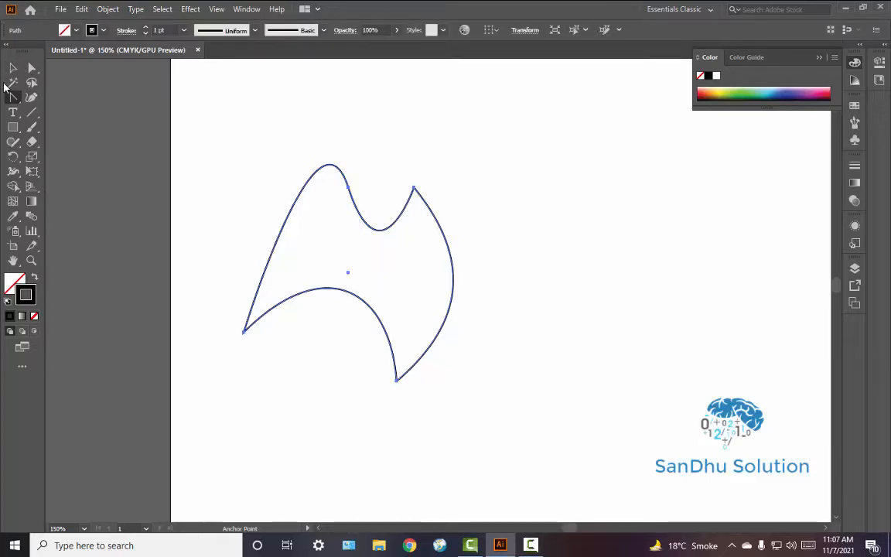
pyautogui.press('Delete')
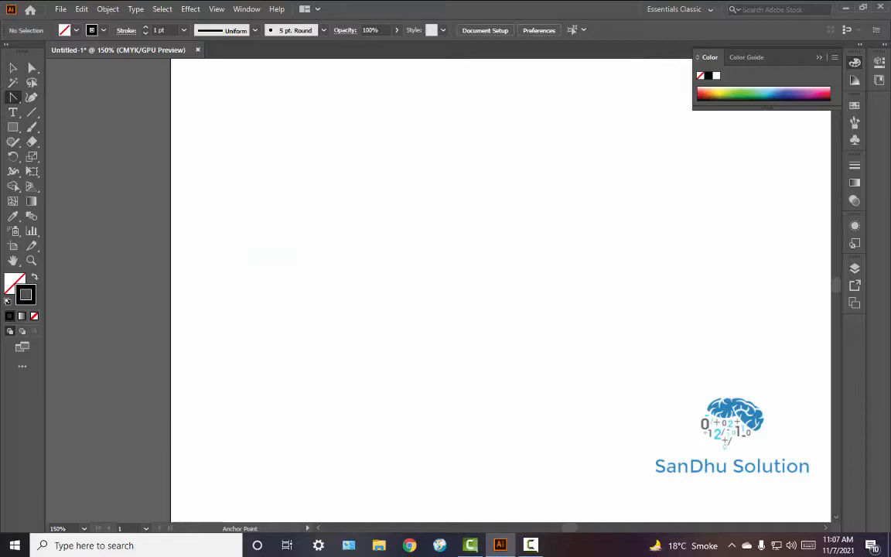
pyautogui.click(13, 127)
pyautogui.moveTo(280, 187); pyautogui.dragTo(430, 312)
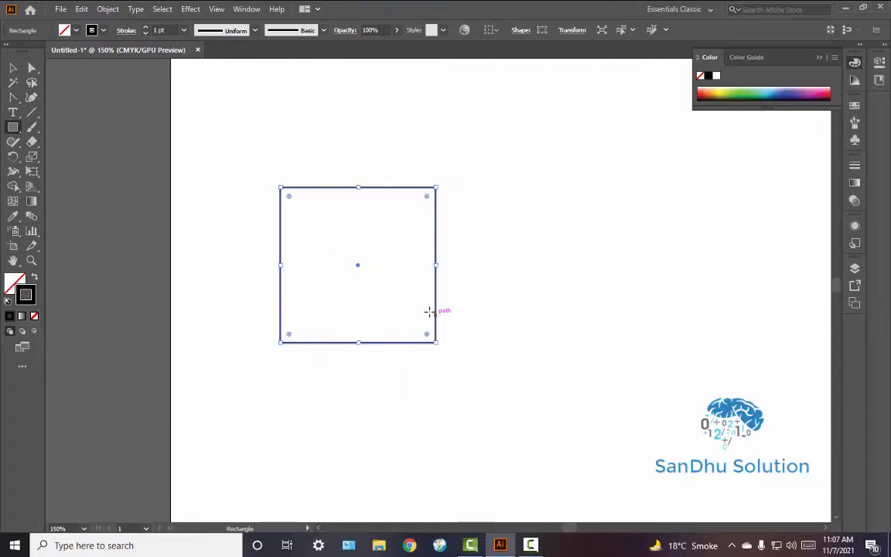
pyautogui.press('v')
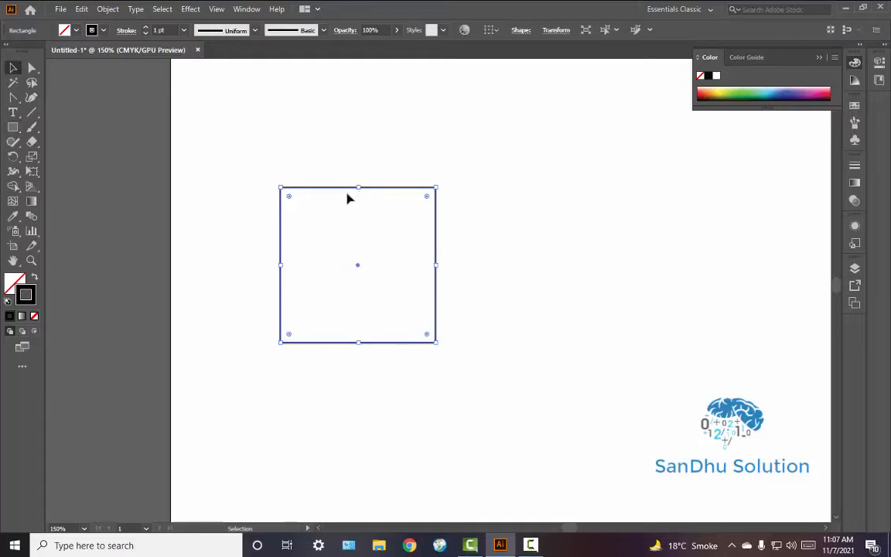
pyautogui.moveTo(358, 267); pyautogui.dragTo(325, 111)
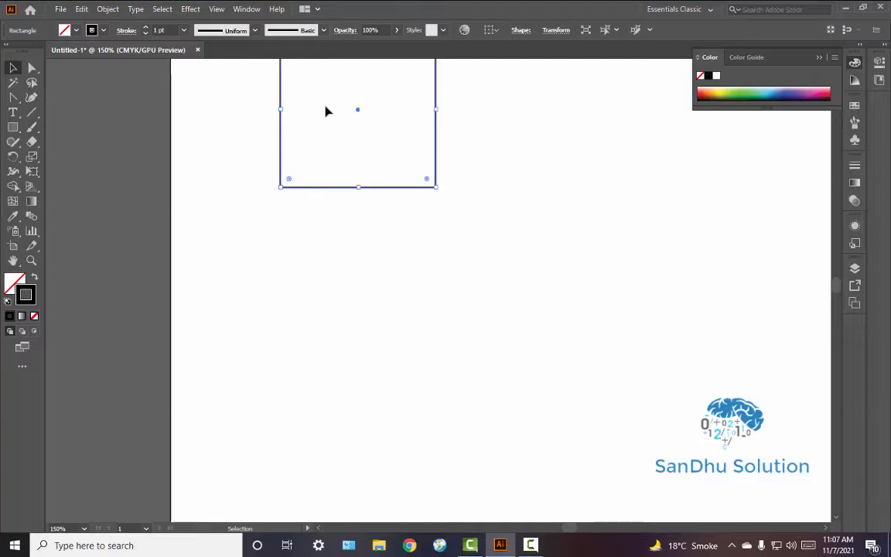
pyautogui.hotkey('ctrl', 'z')
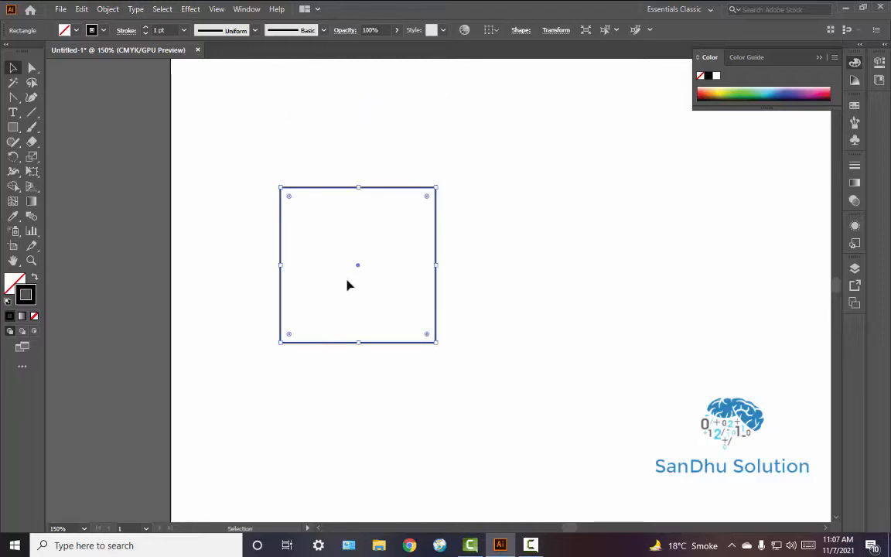
pyautogui.click(368, 271)
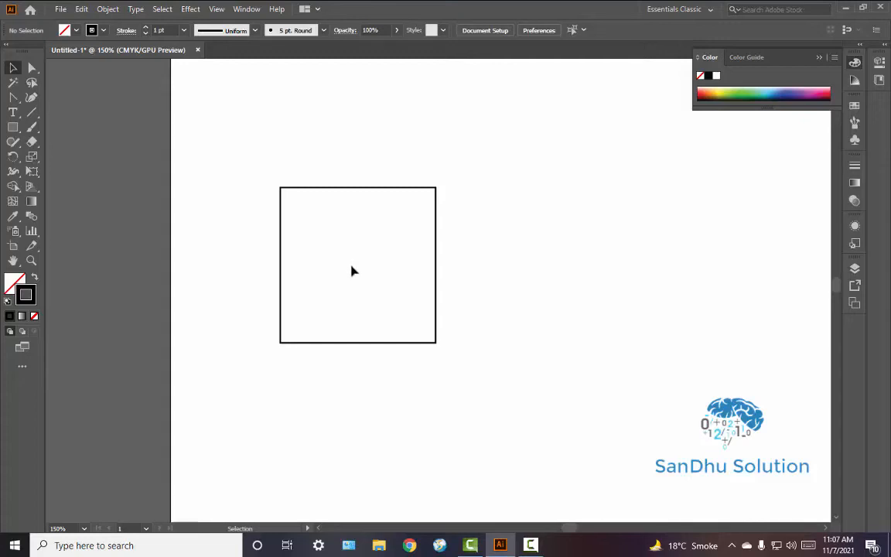
pyautogui.moveTo(262, 180); pyautogui.dragTo(467, 330)
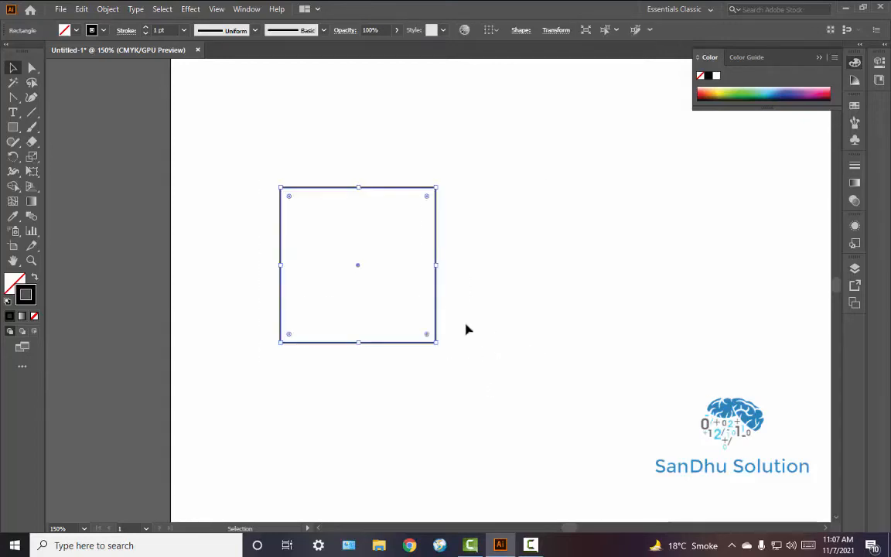
pyautogui.click(354, 276)
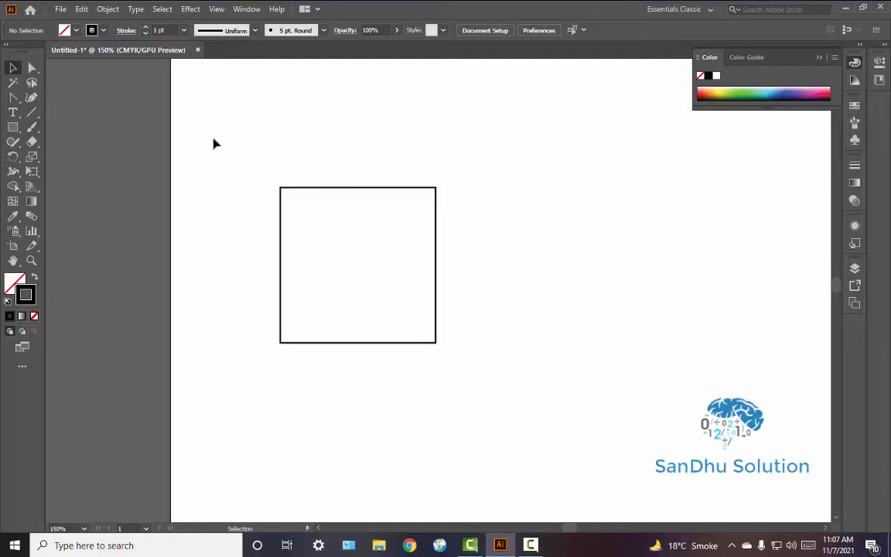
# Duplicate the square directly above the original so that their edges meet.
pyautogui.moveTo(529, 376); pyautogui.dragTo(499, 348)
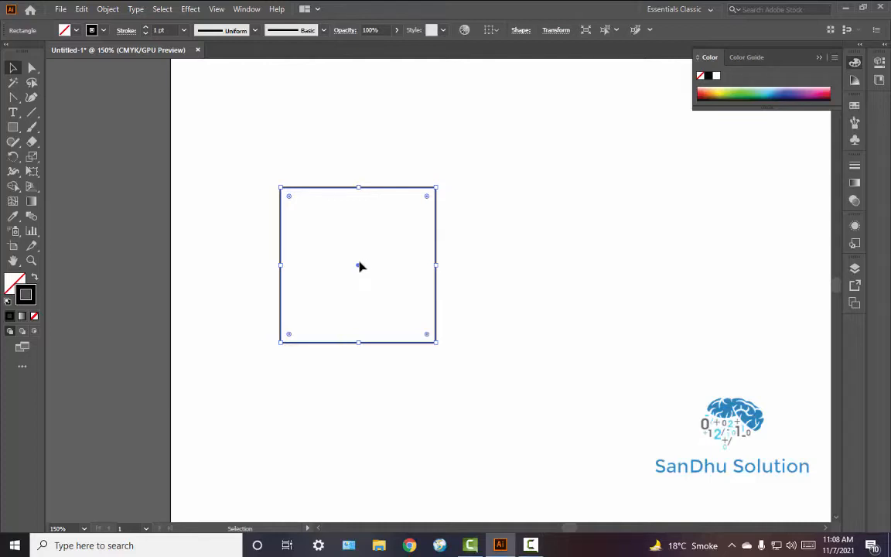
pyautogui.moveTo(357, 267); pyautogui.dragTo(325, 112)
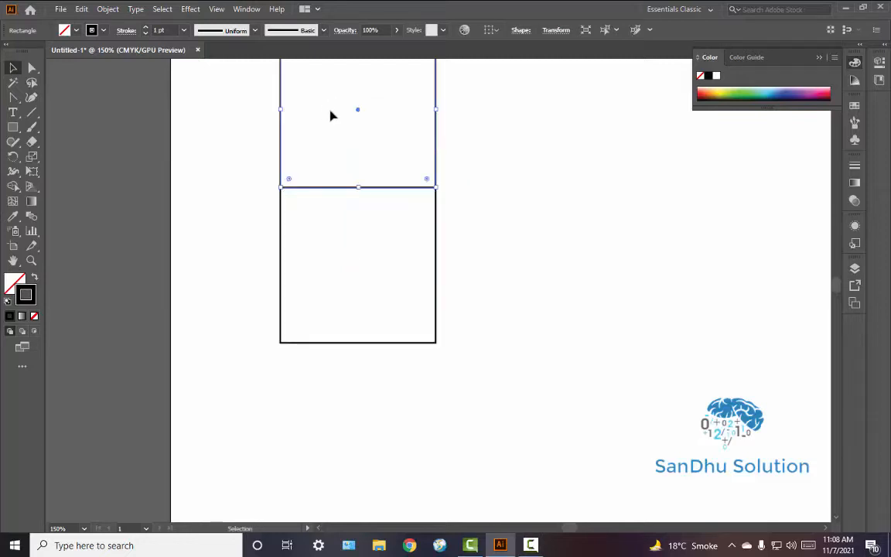
pyautogui.click(338, 245)
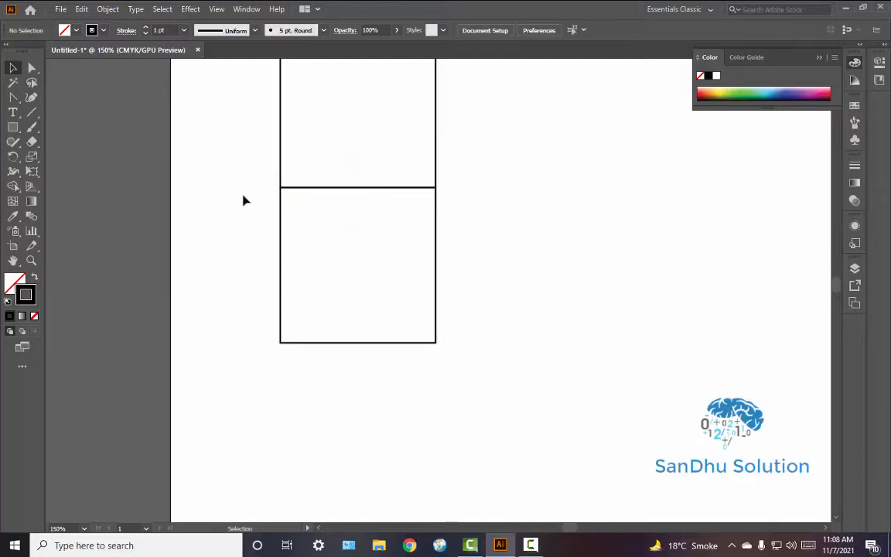
# Shift both stacked squares slightly right, and place a copy of the lower square against its right edge.
pyautogui.moveTo(412, 263); pyautogui.dragTo(453, 363)
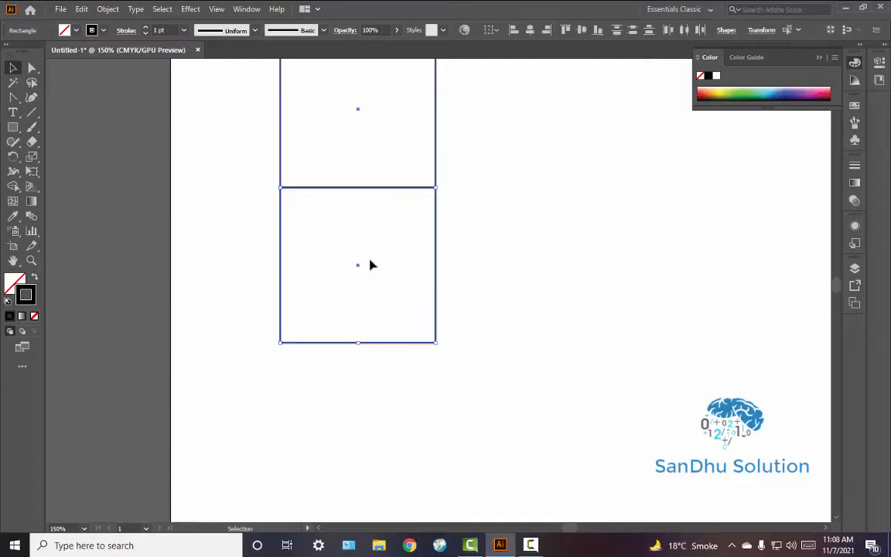
pyautogui.moveTo(359, 263); pyautogui.dragTo(380, 270)
pyautogui.click(380, 271)
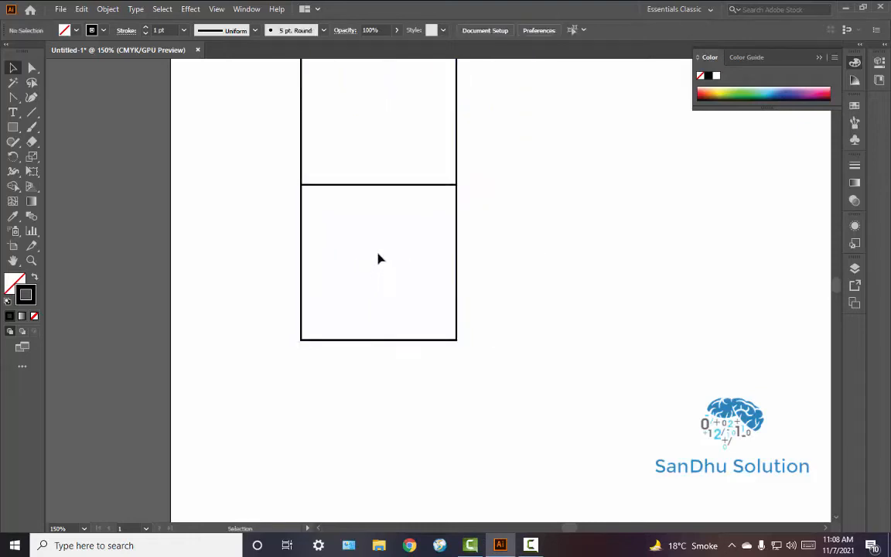
pyautogui.click(380, 246)
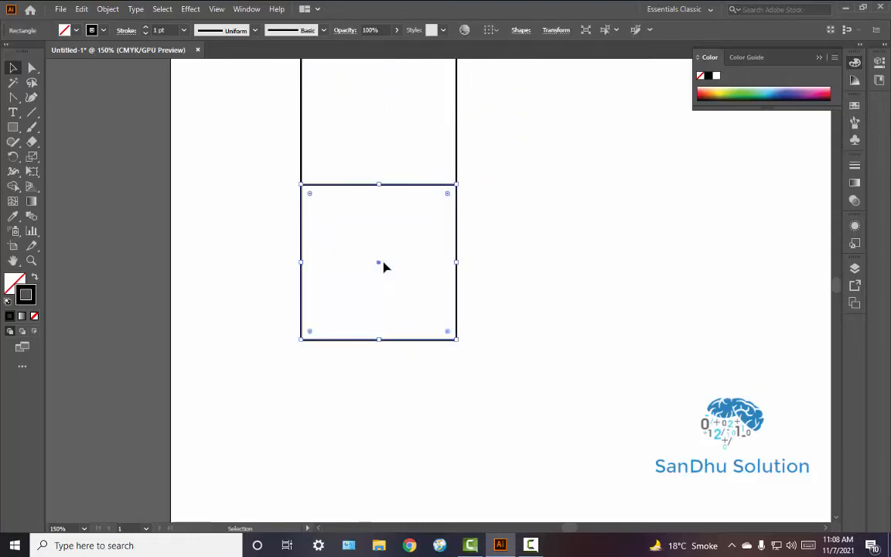
pyautogui.moveTo(378, 265); pyautogui.dragTo(533, 268)
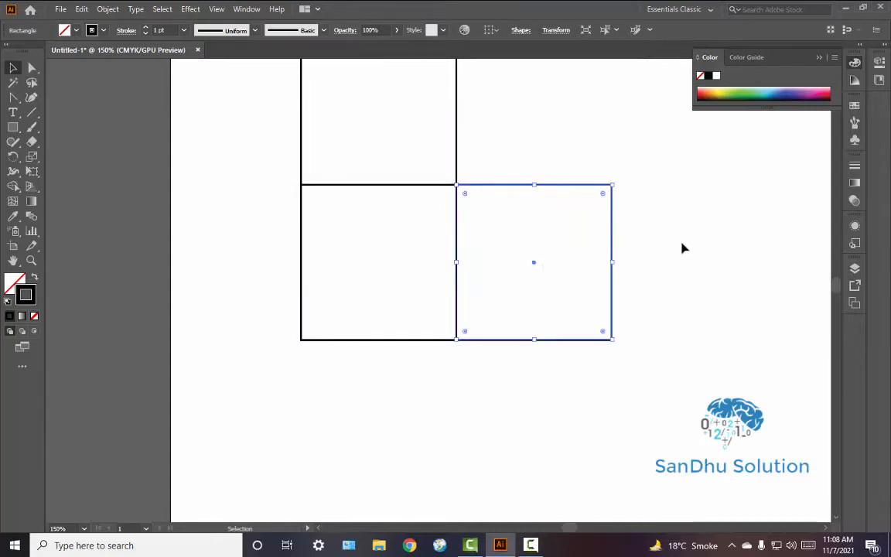
# Move all three squares together downward so they sit fully inside the artboard, and deselect them.
pyautogui.press('z')
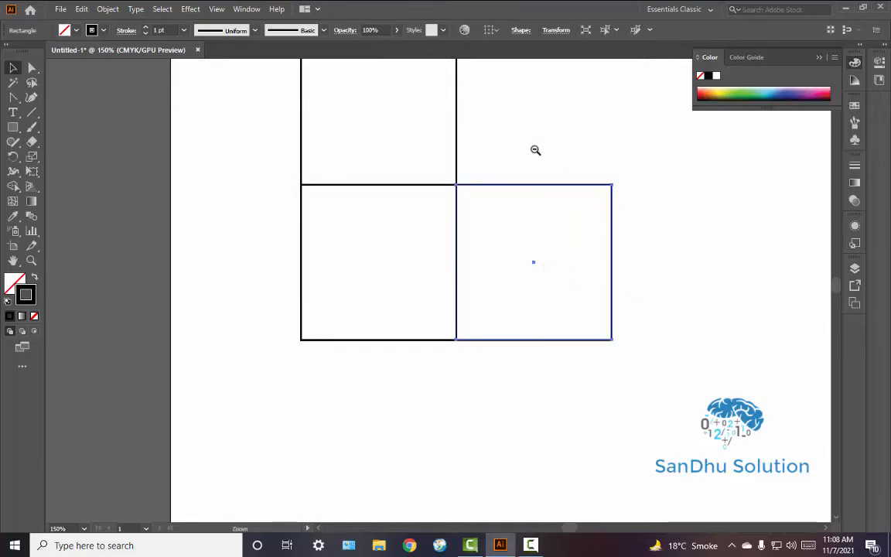
pyautogui.keyDown('ctrl'); pyautogui.keyDown('alt'); pyautogui.click(483, 108); pyautogui.keyUp('alt'); pyautogui.keyUp('ctrl')
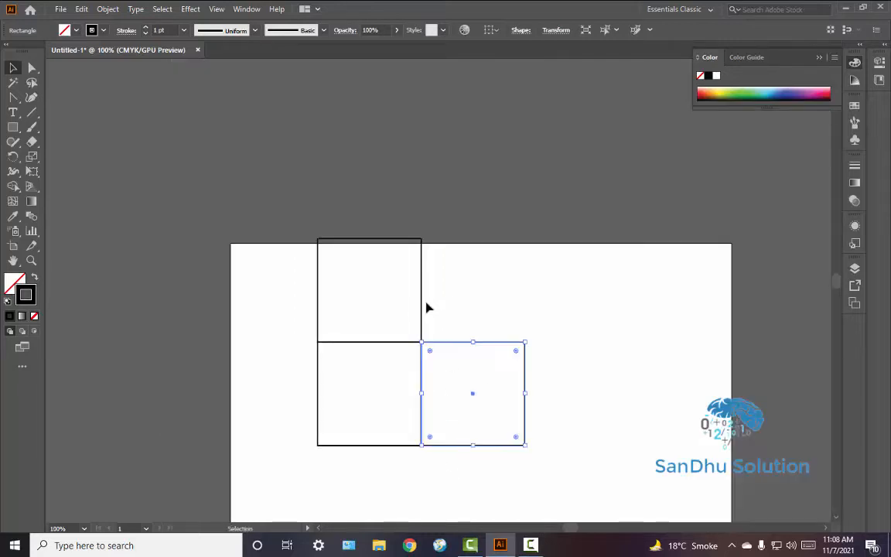
pyautogui.press('space')
pyautogui.moveTo(272, 236); pyautogui.dragTo(541, 440)
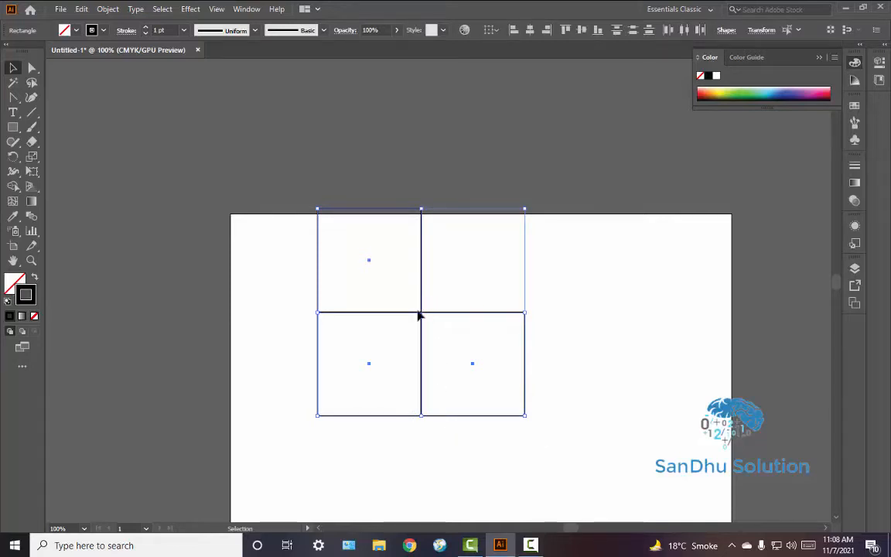
pyautogui.moveTo(425, 312); pyautogui.dragTo(434, 446)
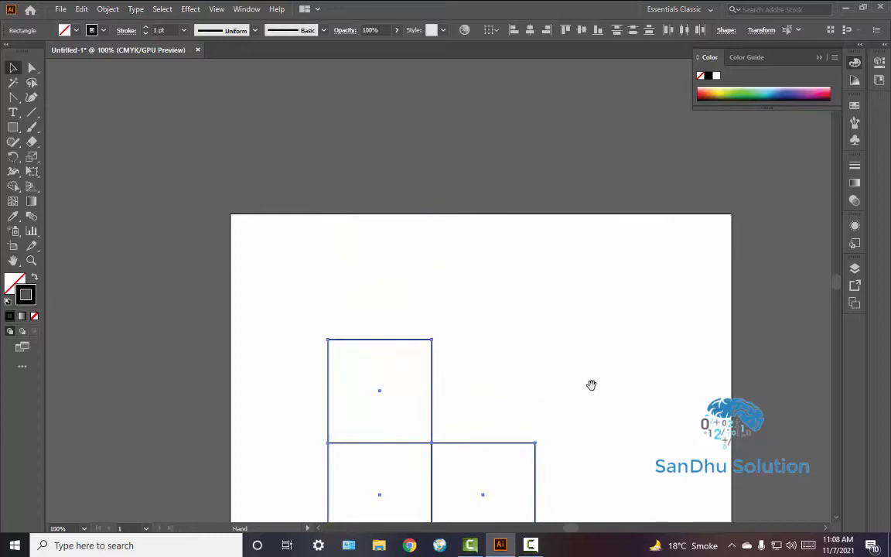
pyautogui.scroll(-5, 591, 384)
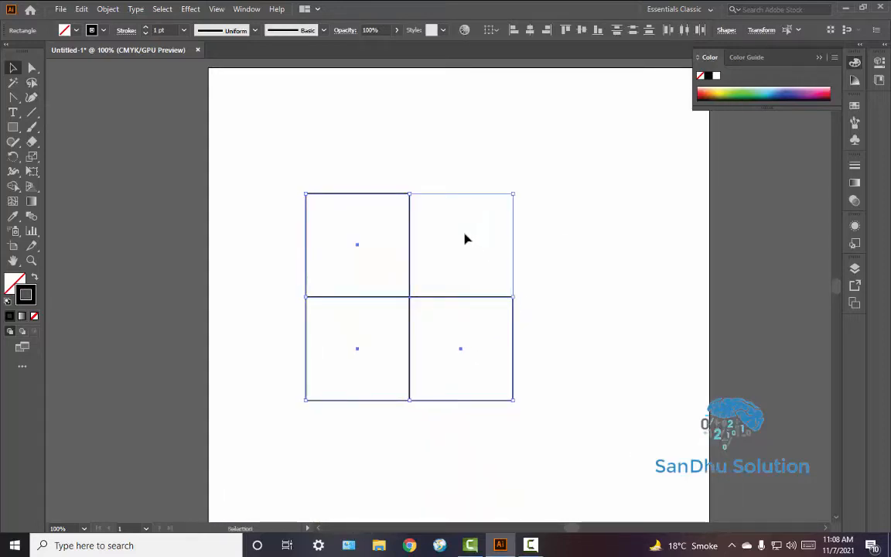
pyautogui.click(323, 155)
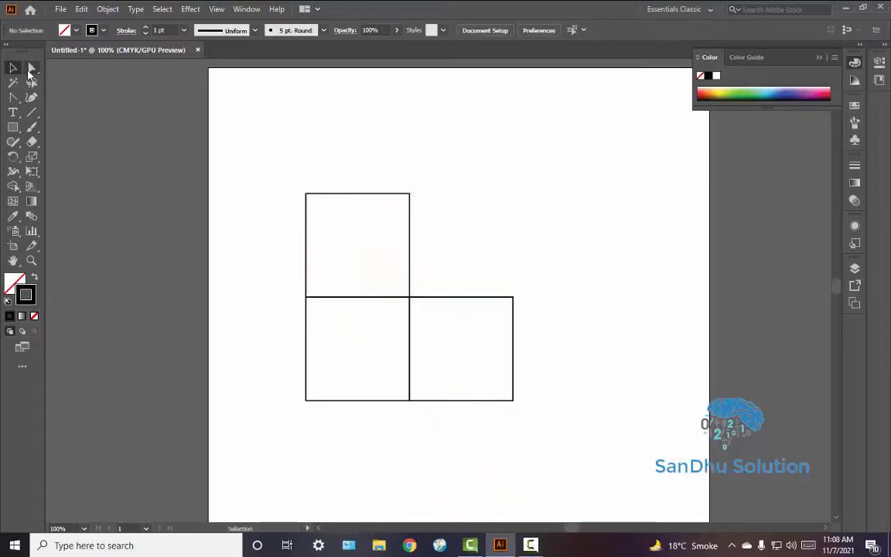
# Slant the upper square into the top face of a box by moving its two upper anchor points down and right.
pyautogui.click(34, 69)
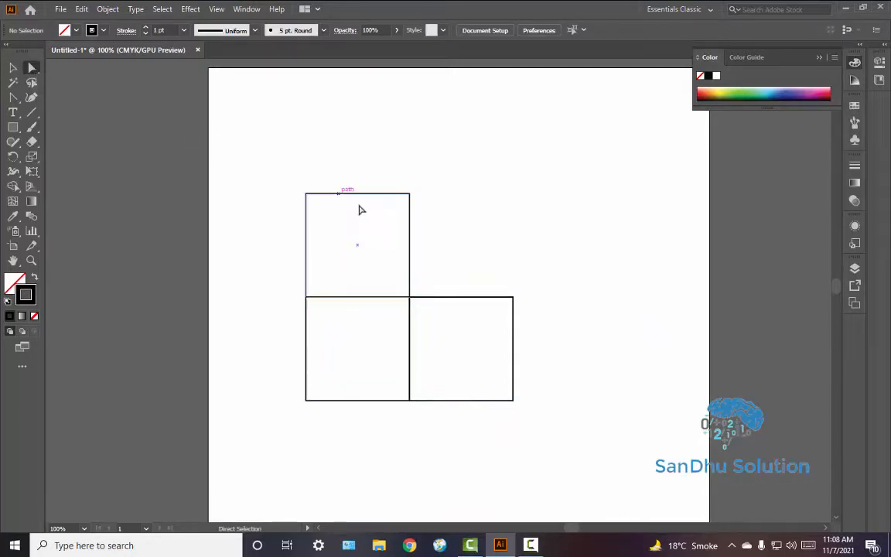
pyautogui.moveTo(274, 177); pyautogui.dragTo(450, 206)
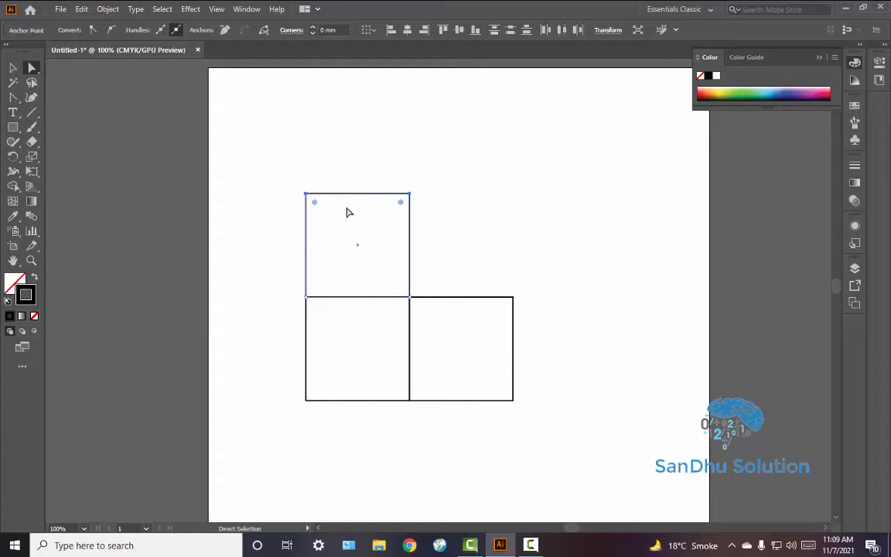
pyautogui.moveTo(366, 198); pyautogui.dragTo(396, 248)
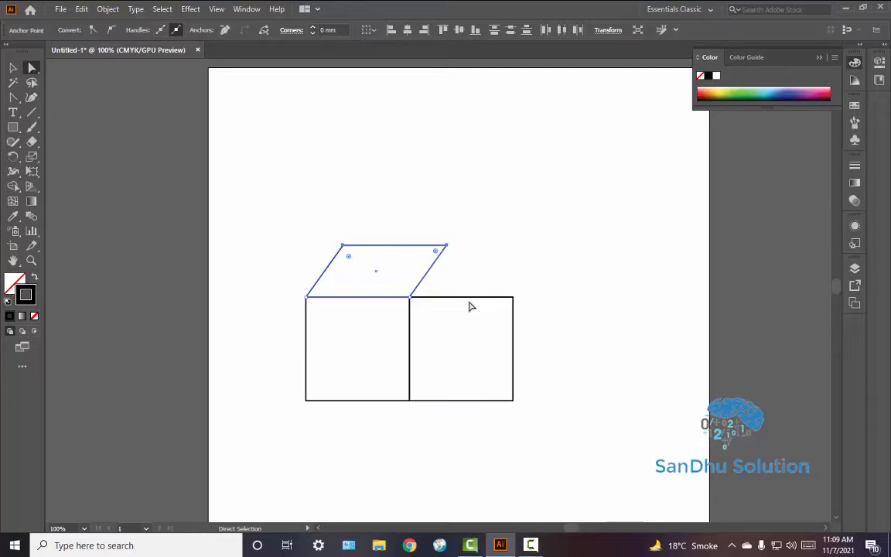
# Shape the right-hand square into the box's side face, its outer anchor points meeting the top face's rear corner, and deselect it.
pyautogui.moveTo(492, 293); pyautogui.dragTo(537, 396)
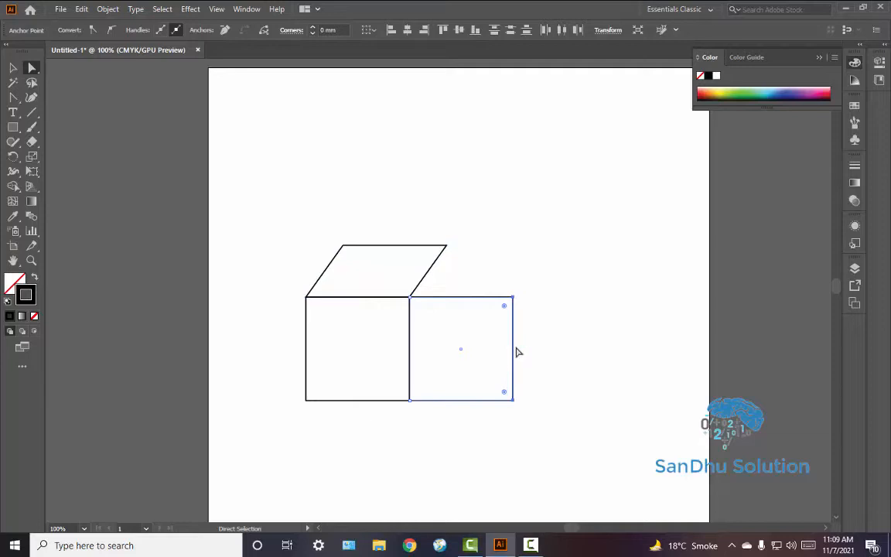
pyautogui.moveTo(515, 349); pyautogui.dragTo(448, 298)
pyautogui.click(532, 293)
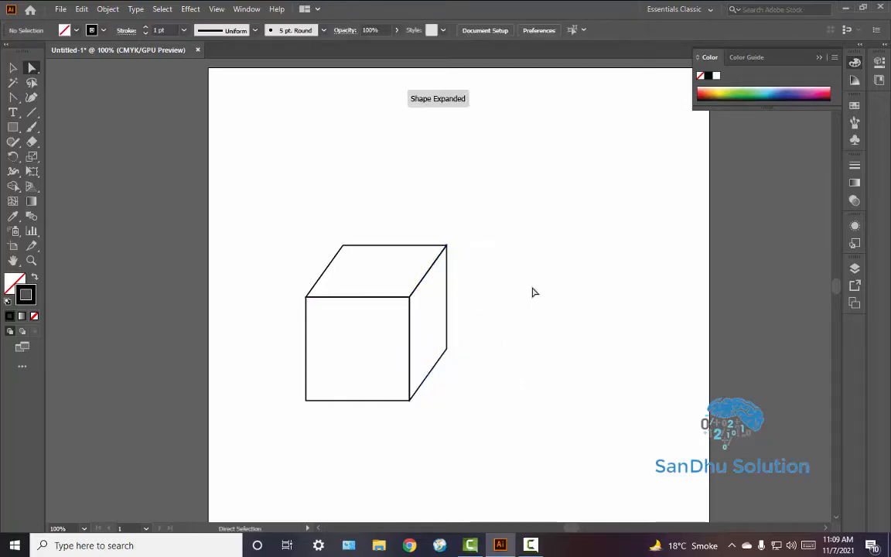
# Move all three faces of the box together slightly up and right on the artboard, and deselect them.
pyautogui.moveTo(284, 201); pyautogui.dragTo(545, 466)
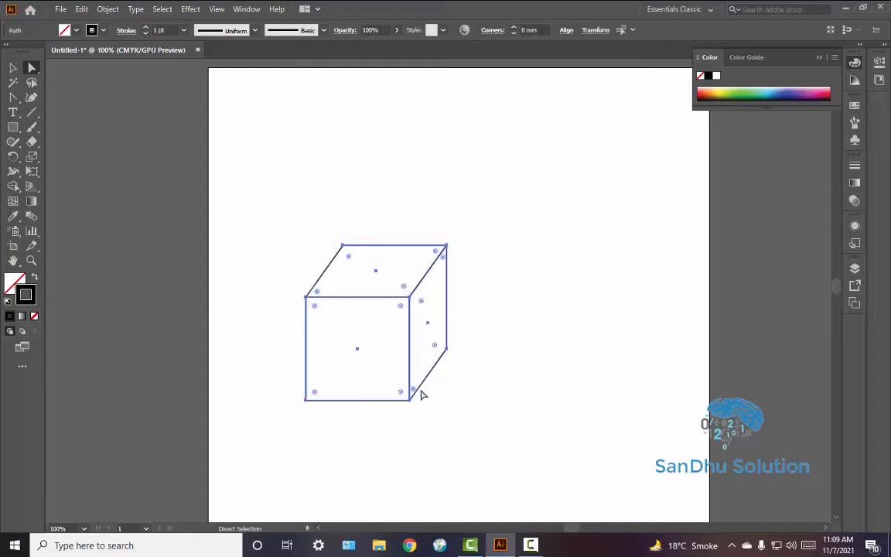
pyautogui.click(405, 325)
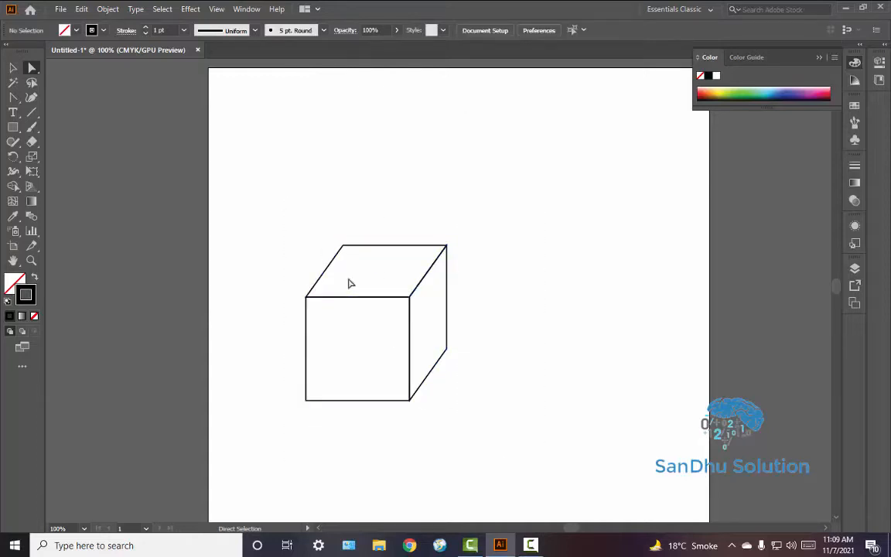
pyautogui.moveTo(288, 202); pyautogui.dragTo(472, 404)
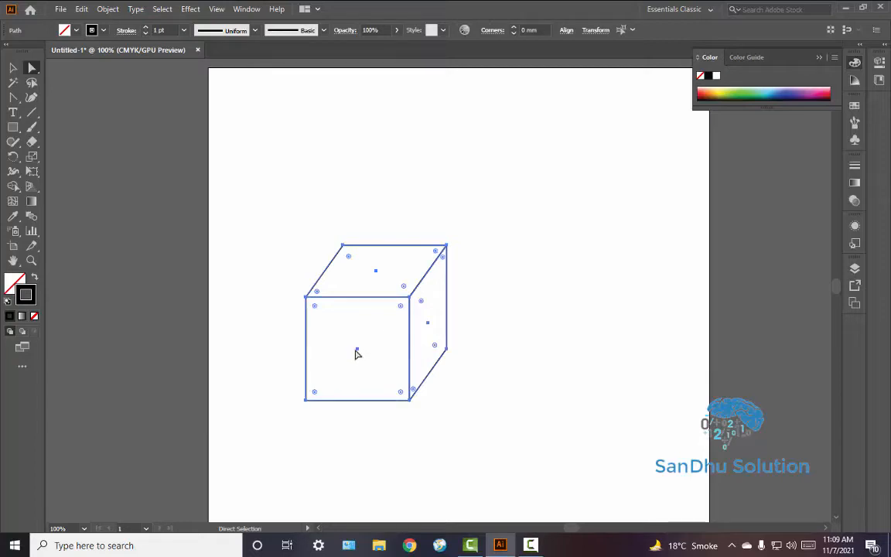
pyautogui.moveTo(359, 349); pyautogui.dragTo(393, 320)
pyautogui.click(308, 263)
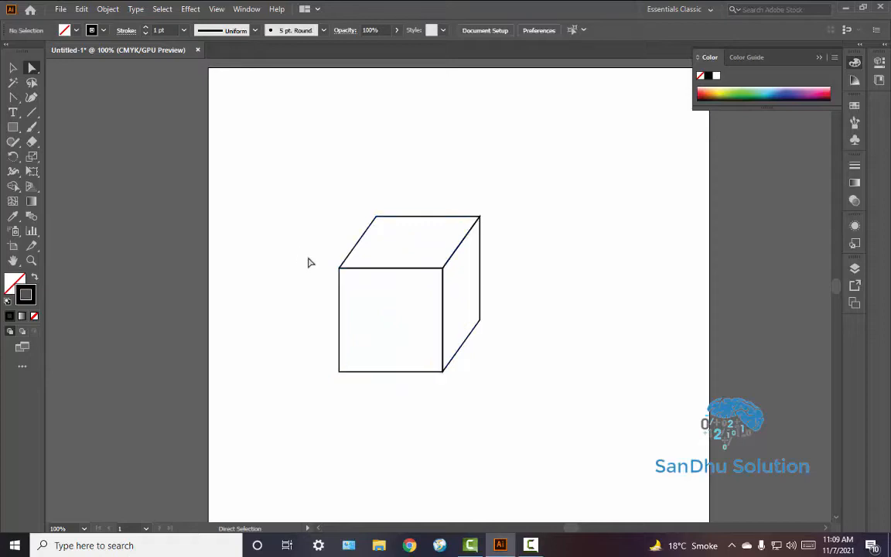
# Narrow the box by moving the left-hand anchor points of its front and top faces right together, and deselect them.
pyautogui.moveTo(314, 222); pyautogui.dragTo(333, 302)
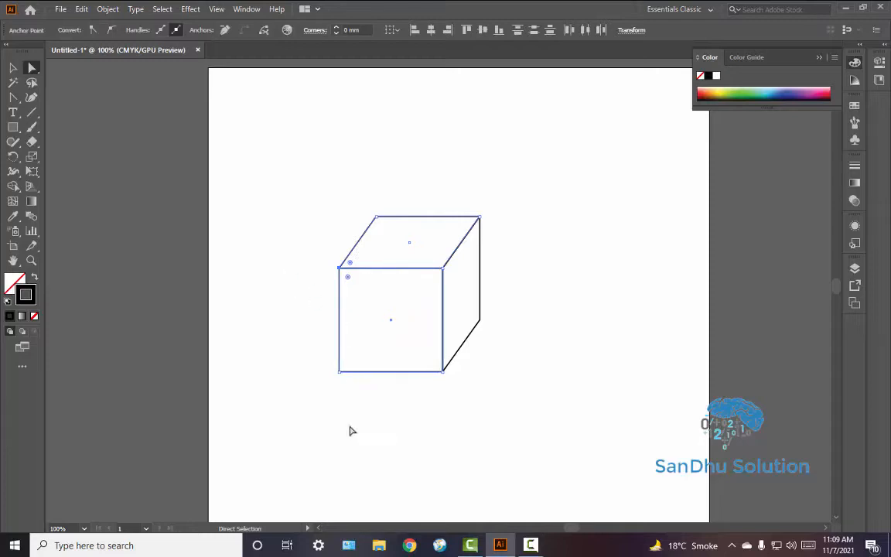
pyautogui.moveTo(359, 436); pyautogui.dragTo(309, 265)
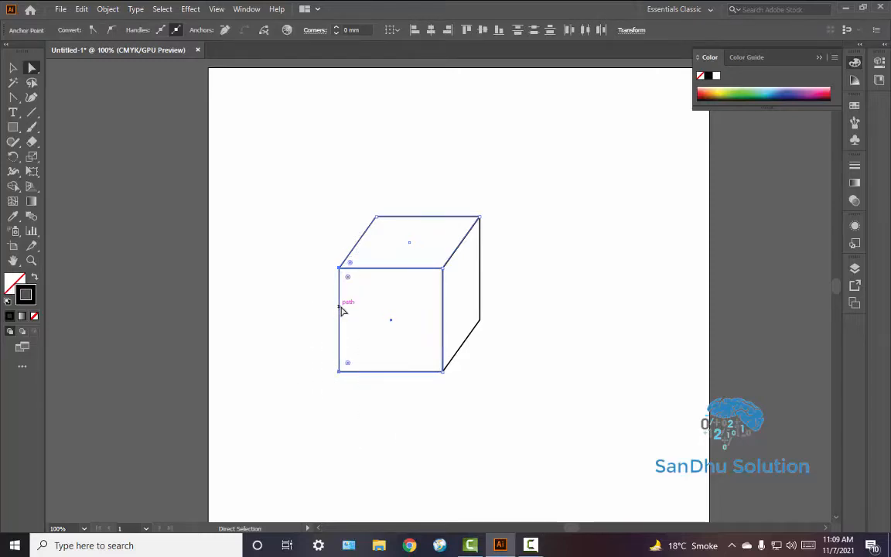
pyautogui.moveTo(343, 310)
pyautogui.mouseDown()
pyautogui.moveTo(353, 303)
pyautogui.moveTo(358, 313)
pyautogui.moveTo(352, 300)
pyautogui.moveTo(339, 316)
pyautogui.mouseUp()
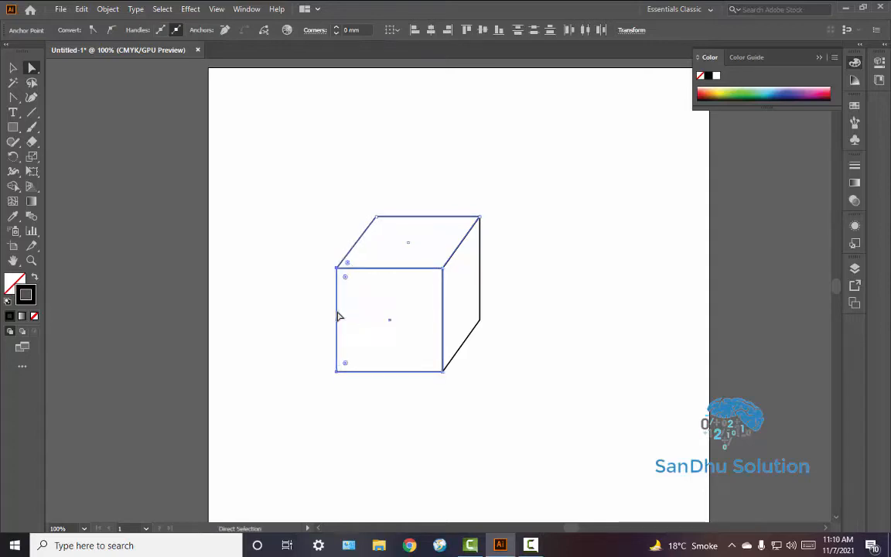
pyautogui.moveTo(336, 146); pyautogui.dragTo(404, 386)
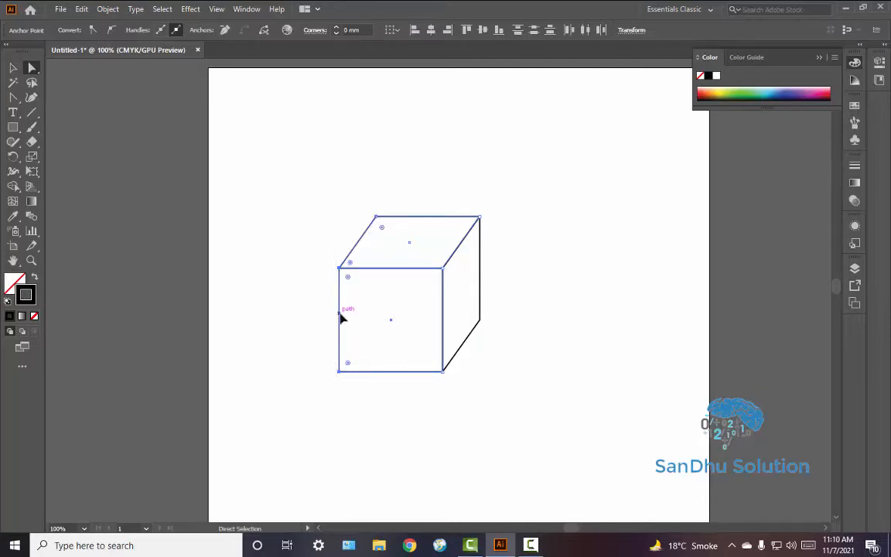
pyautogui.moveTo(340, 314); pyautogui.dragTo(354, 317)
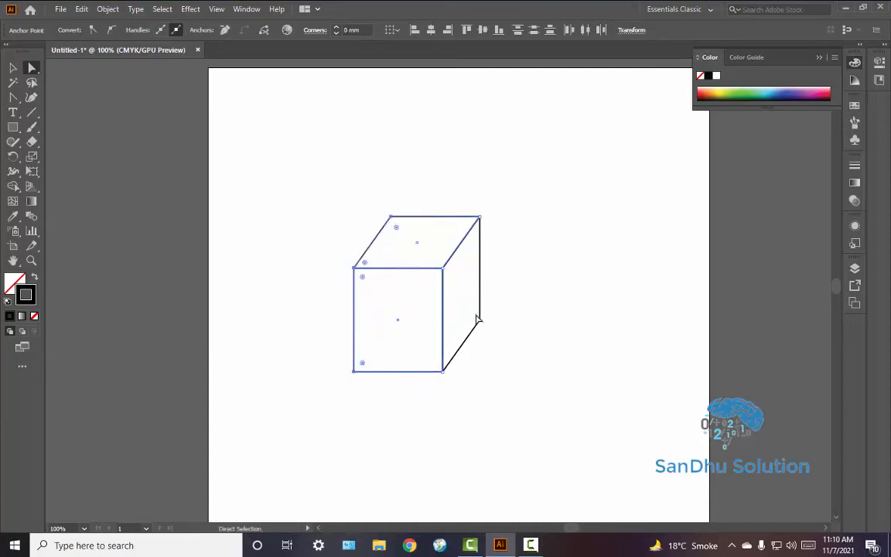
pyautogui.click(554, 266)
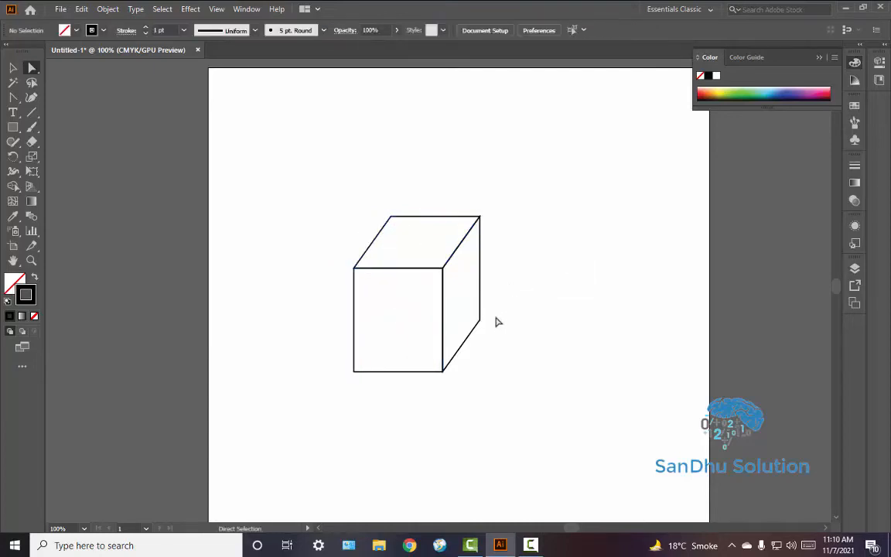
# Try to lengthen the box downward by moving the bottom anchor points of its front face.
pyautogui.moveTo(267, 330); pyautogui.dragTo(521, 402)
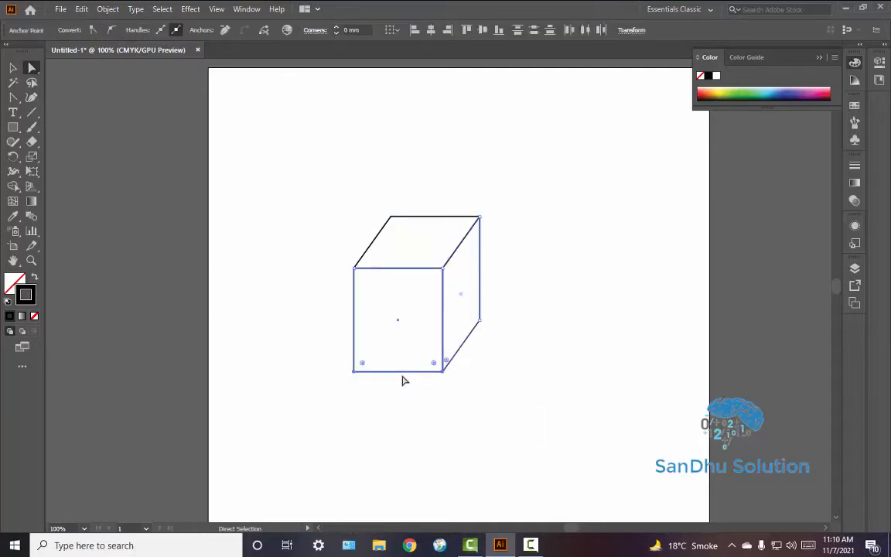
pyautogui.moveTo(406, 373); pyautogui.dragTo(408, 408)
pyautogui.click(525, 315)
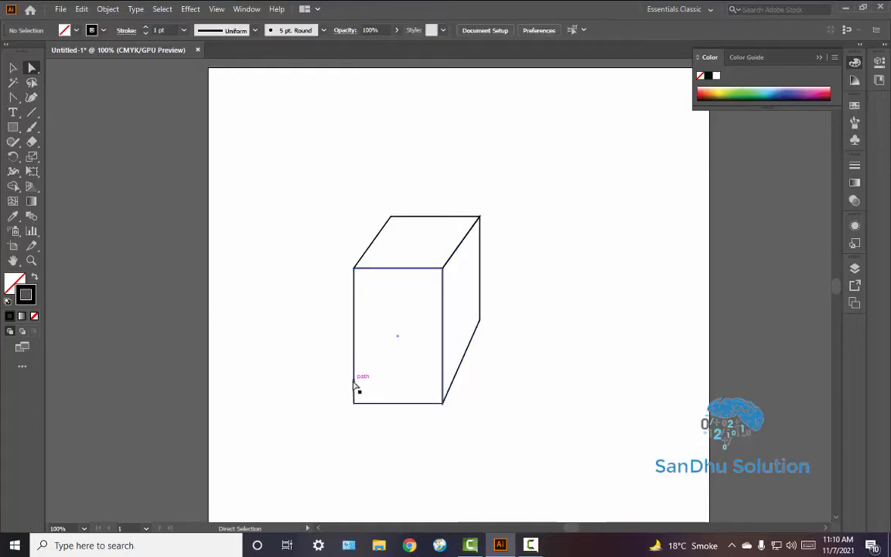
pyautogui.hotkey('ctrl', 'z')
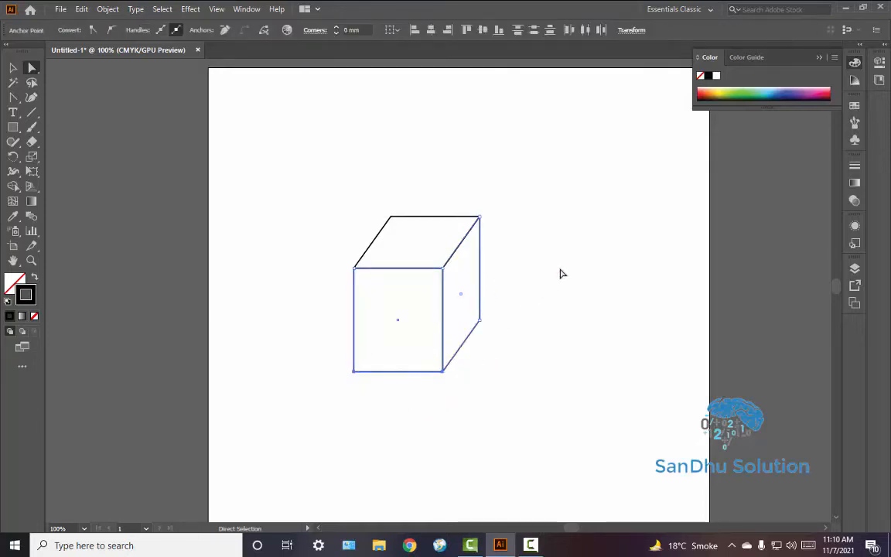
# Reduce the box's depth by moving the rear anchor points of its top and side faces down and left together.
pyautogui.click(502, 233)
pyautogui.moveTo(351, 199); pyautogui.dragTo(543, 245)
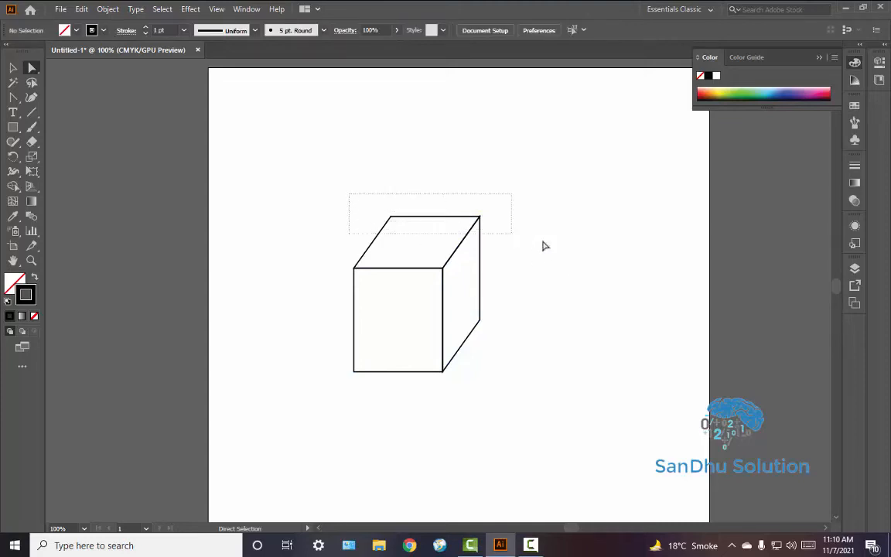
pyautogui.moveTo(432, 218); pyautogui.dragTo(466, 218)
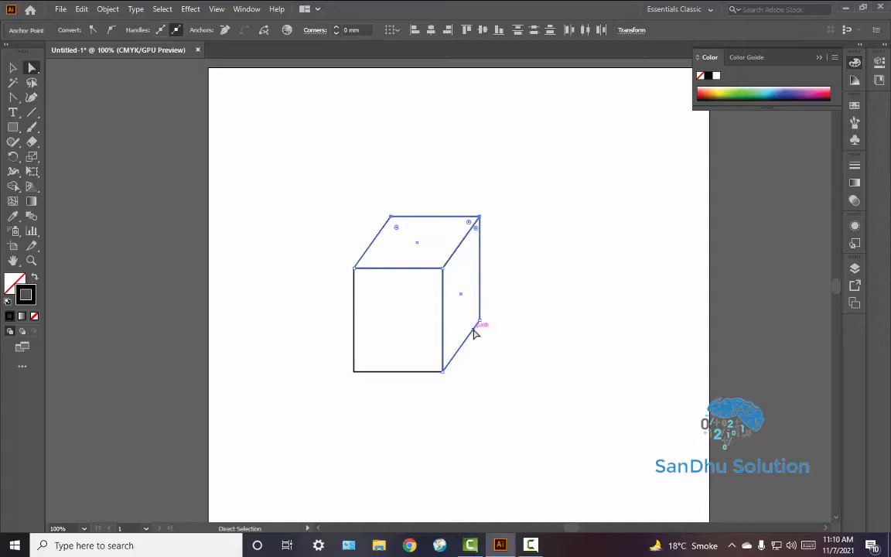
pyautogui.moveTo(503, 352); pyautogui.dragTo(460, 306)
pyautogui.moveTo(434, 219); pyautogui.dragTo(421, 240)
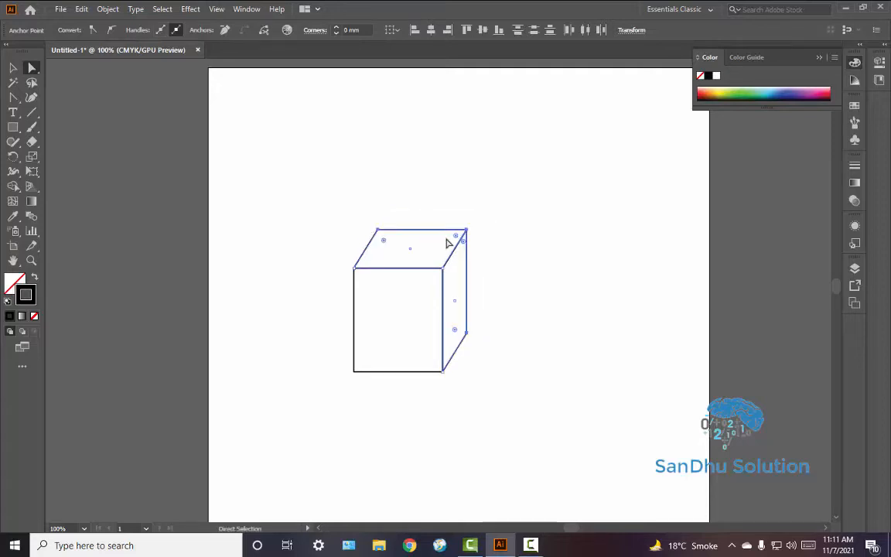
pyautogui.click(507, 246)
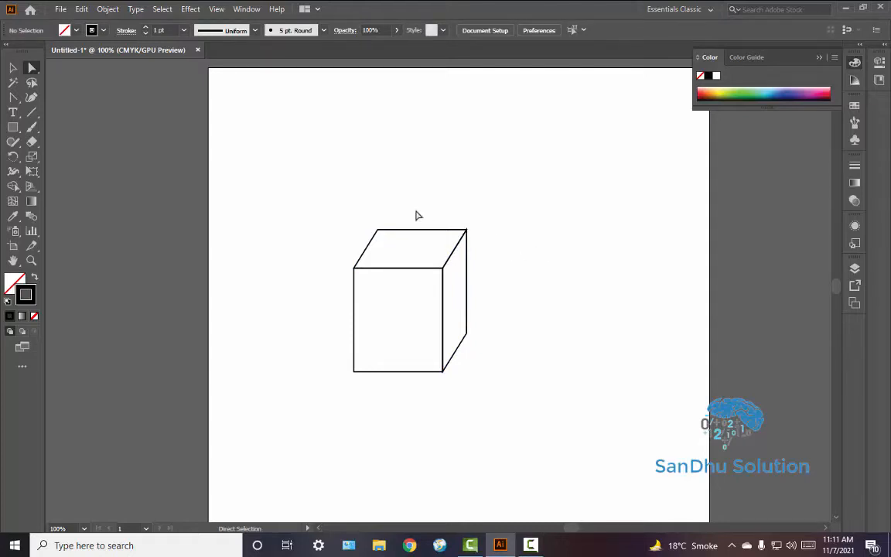
# Select all faces of the box, place a copy to the right of the original, and deselect it.
pyautogui.moveTo(370, 250); pyautogui.dragTo(438, 299)
pyautogui.moveTo(298, 168); pyautogui.dragTo(558, 440)
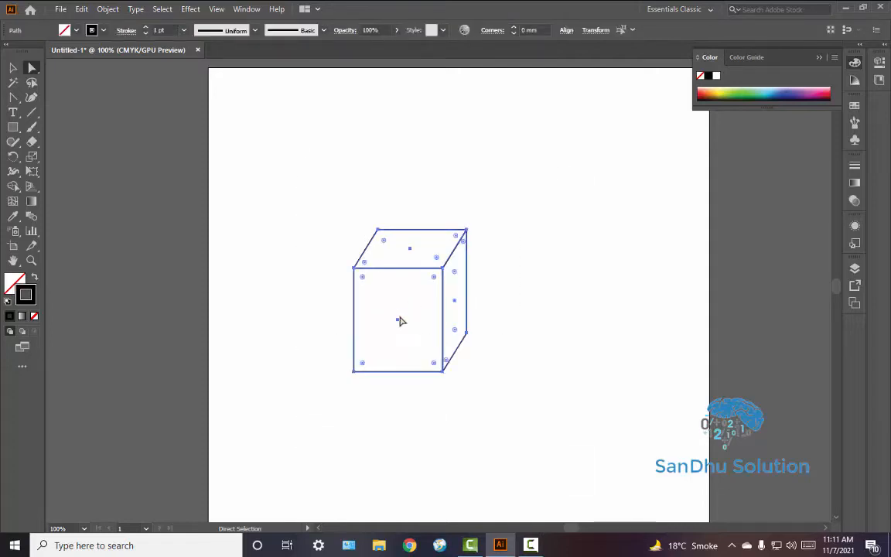
pyautogui.moveTo(401, 319); pyautogui.dragTo(482, 315)
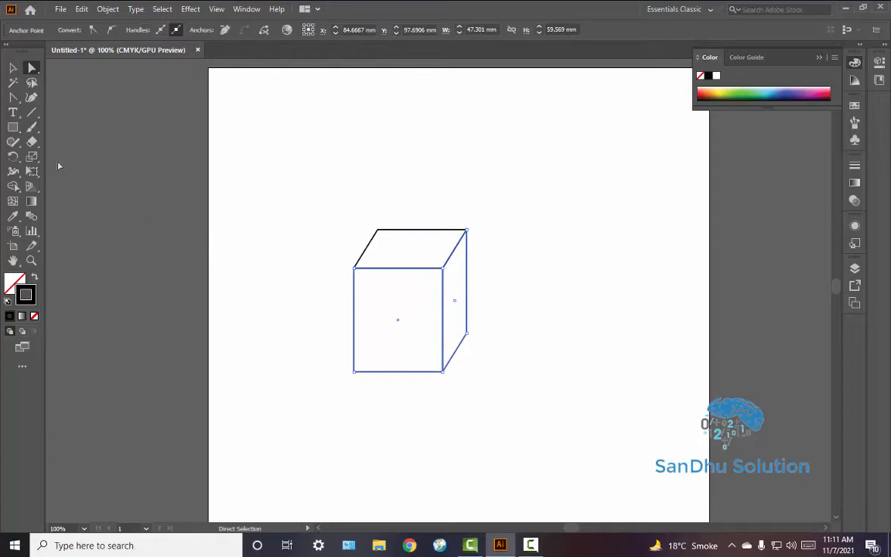
pyautogui.click(11, 68)
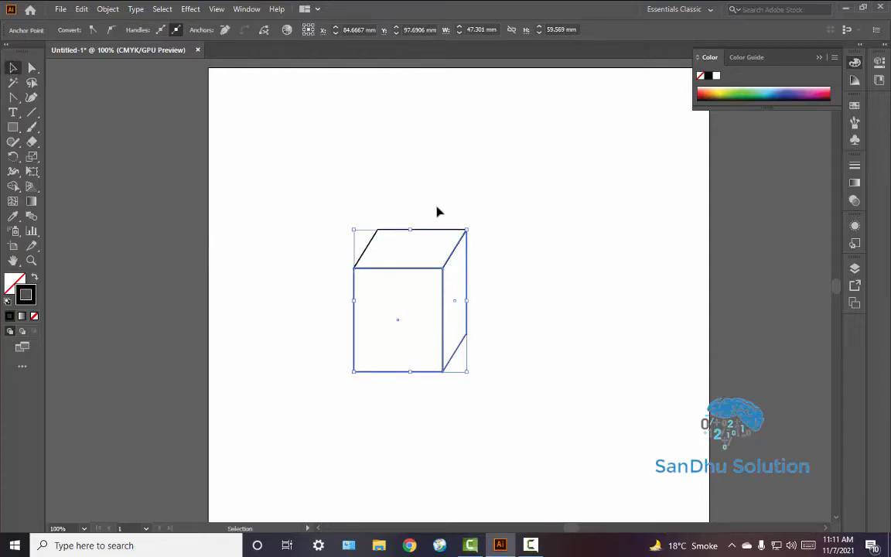
pyautogui.moveTo(319, 187); pyautogui.dragTo(488, 390)
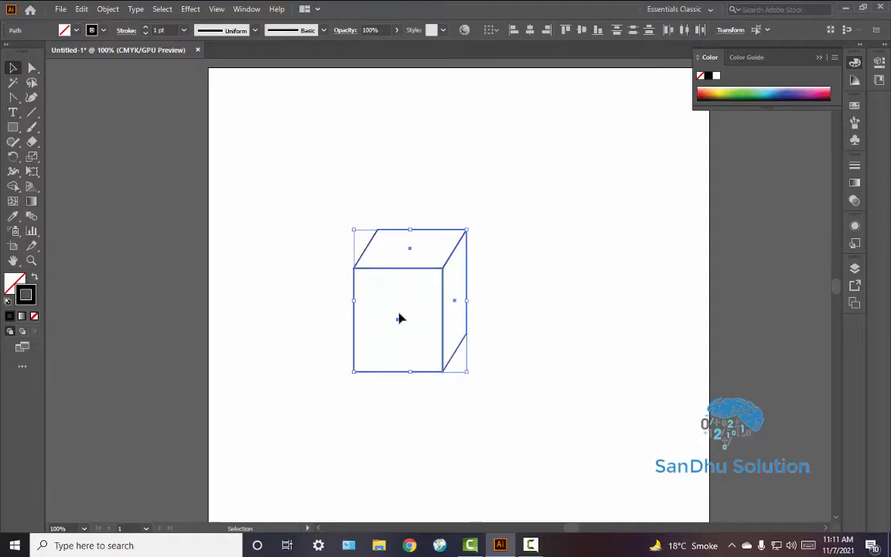
pyautogui.moveTo(397, 322); pyautogui.dragTo(555, 328)
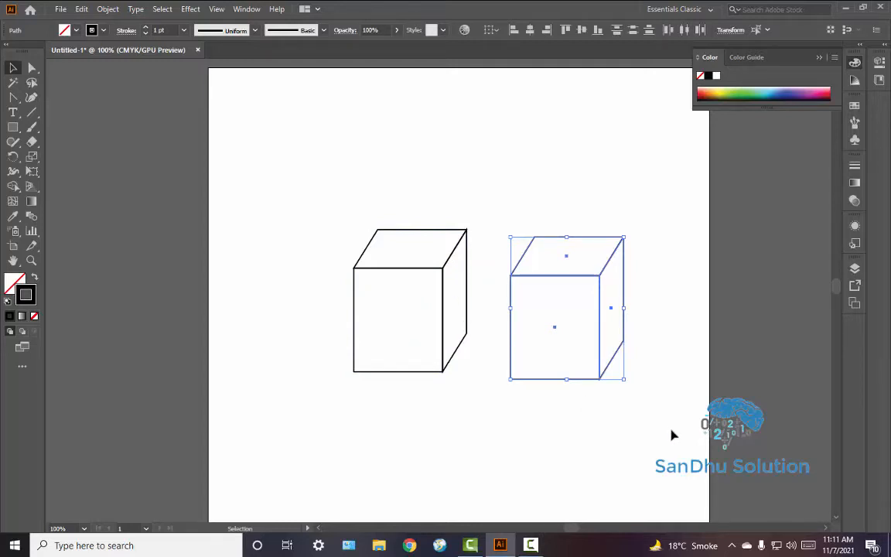
pyautogui.click(603, 424)
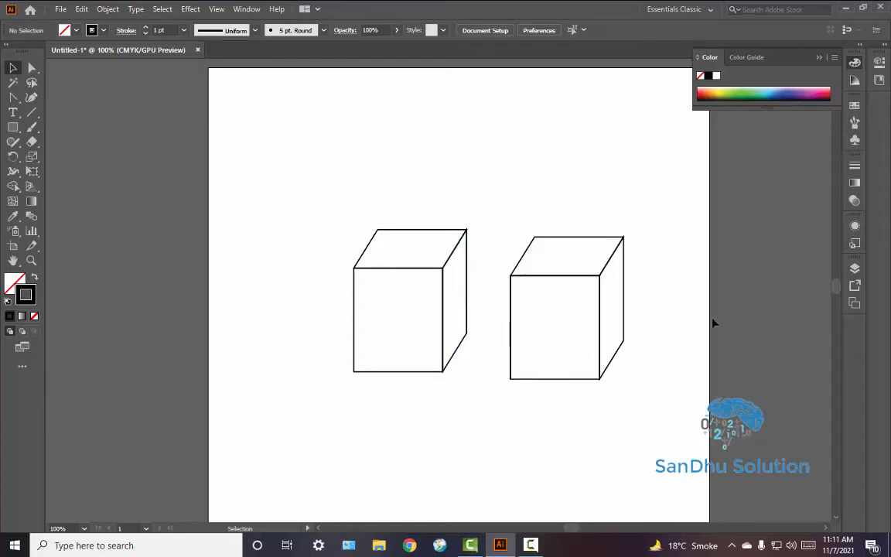
# Flatten the copied box by moving the bottom anchor points of its front and side faces straight up about 30 mm.
pyautogui.moveTo(670, 287); pyautogui.dragTo(483, 374)
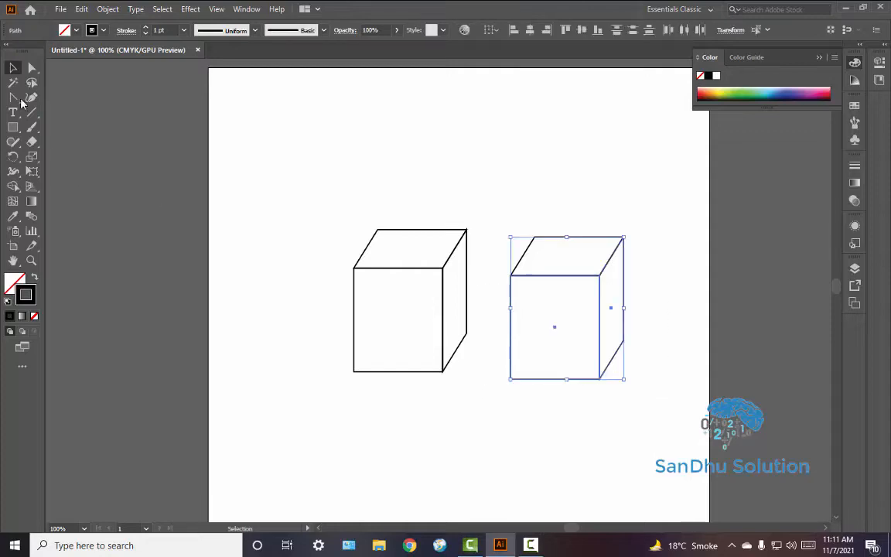
pyautogui.click(31, 67)
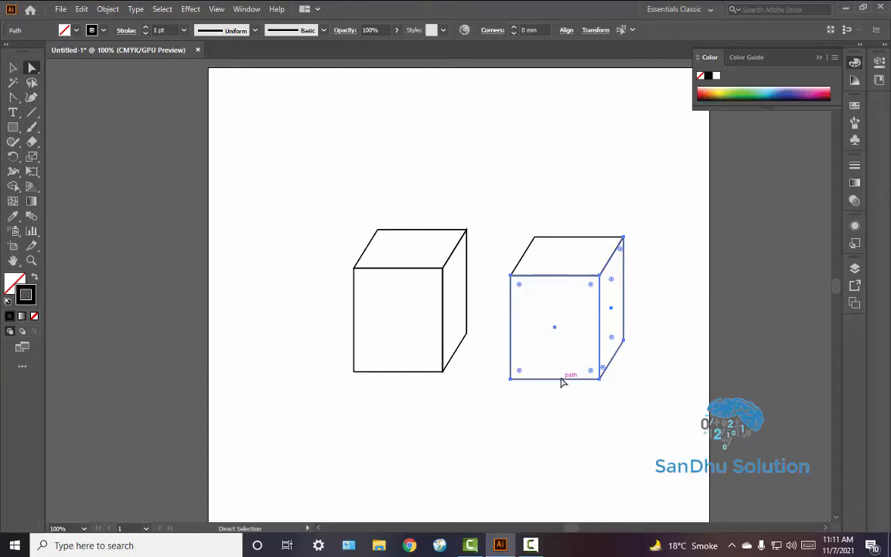
pyautogui.moveTo(564, 381); pyautogui.dragTo(511, 364)
pyautogui.click(679, 361)
pyautogui.moveTo(661, 308); pyautogui.dragTo(563, 314)
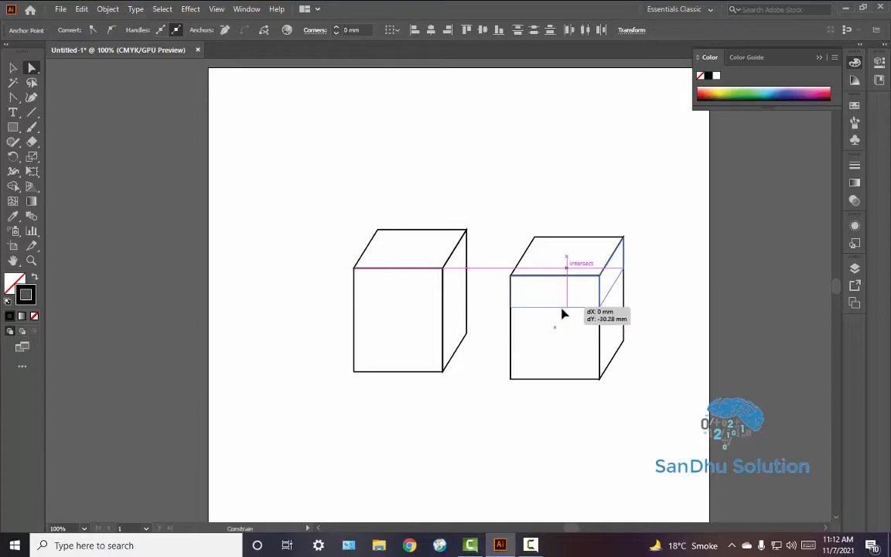
pyautogui.moveTo(563, 313); pyautogui.dragTo(563, 312)
# Select all faces of the flattened box and enlarge it slightly in proportion from its lower-right corner.
pyautogui.moveTo(494, 186); pyautogui.dragTo(672, 346)
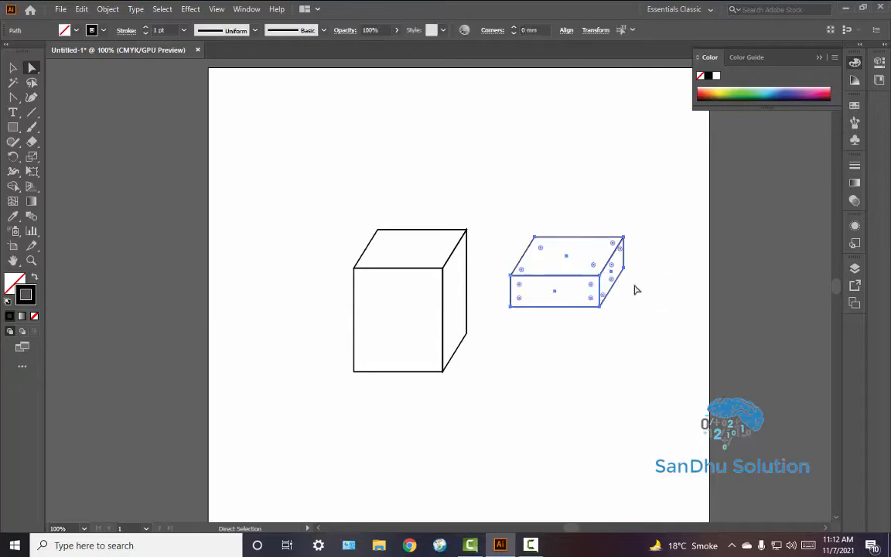
pyautogui.click(13, 67)
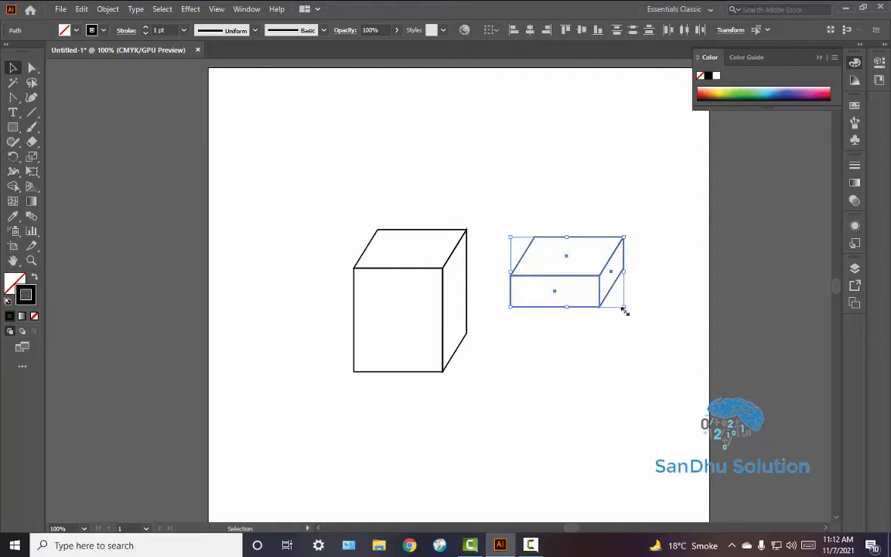
pyautogui.moveTo(625, 311); pyautogui.dragTo(637, 333)
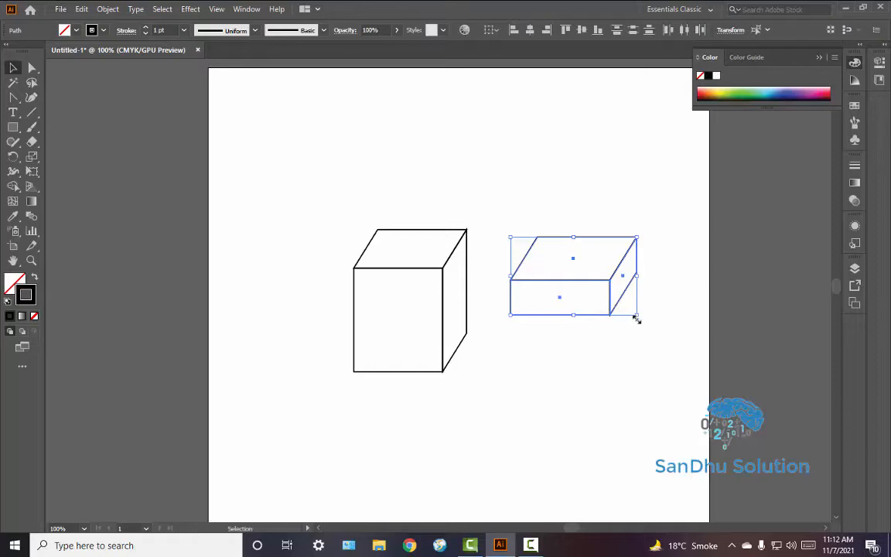
pyautogui.moveTo(635, 318); pyautogui.dragTo(692, 318)
# Select all faces of the flattened box and move it onto the top of the tall box as a lid.
pyautogui.keyDown('shift'); pyautogui.click(445, 253); pyautogui.keyUp('shift')
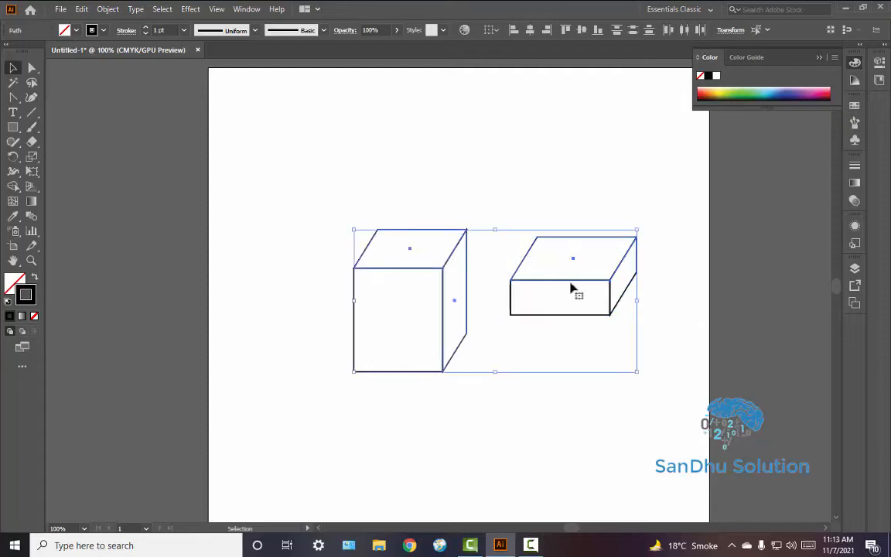
pyautogui.moveTo(495, 190); pyautogui.dragTo(617, 311)
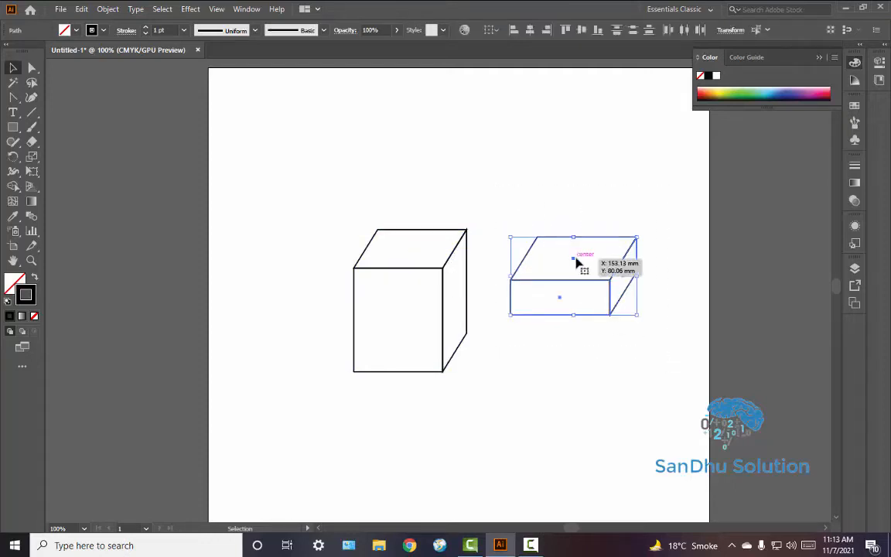
pyautogui.moveTo(573, 258); pyautogui.dragTo(415, 246)
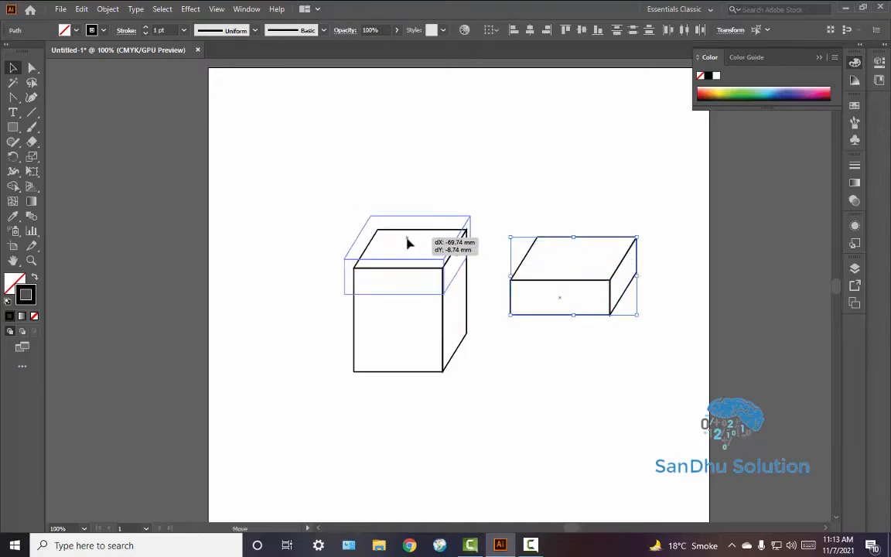
pyautogui.moveTo(408, 243)
pyautogui.mouseDown()
pyautogui.moveTo(414, 260)
pyautogui.moveTo(422, 251)
pyautogui.moveTo(414, 239)
pyautogui.moveTo(415, 258)
pyautogui.moveTo(395, 242)
pyautogui.moveTo(410, 249)
pyautogui.moveTo(403, 244)
pyautogui.mouseUp()
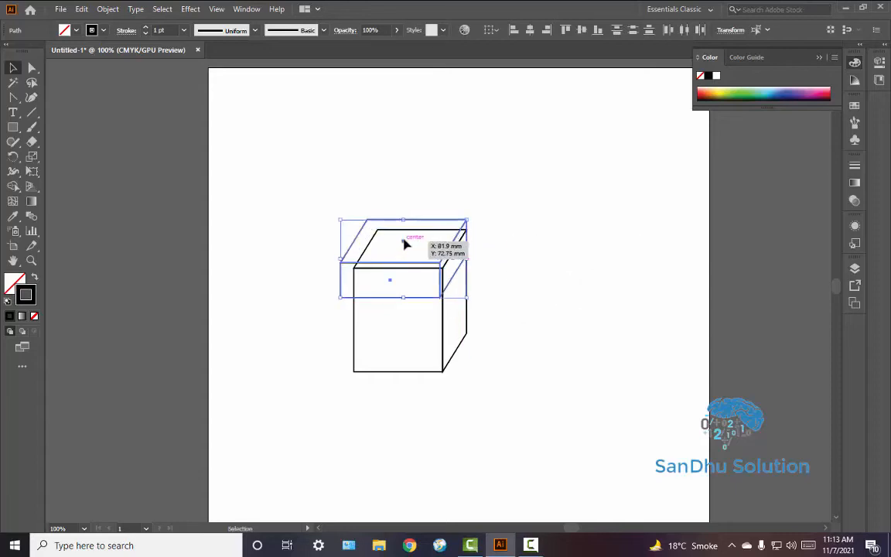
# Nudge the lid down and right in small increments so it overhangs the tall box on both sides, and deselect it.
pyautogui.press('Down')
pyautogui.press('Down')
pyautogui.press('Down')
pyautogui.press('Right')
pyautogui.press('Right')
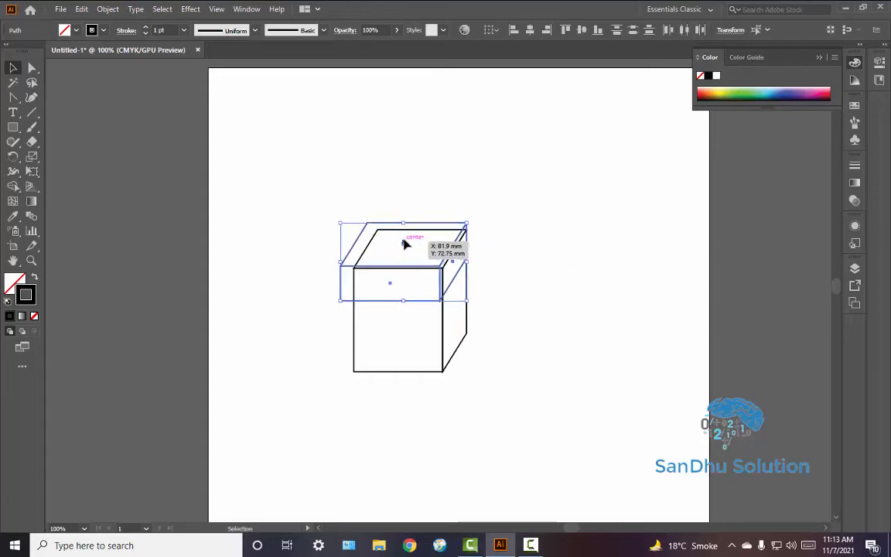
pyautogui.press('Right')
pyautogui.press('Right')
pyautogui.press('Right')
pyautogui.press('Right')
pyautogui.press('Right')
pyautogui.press('Right')
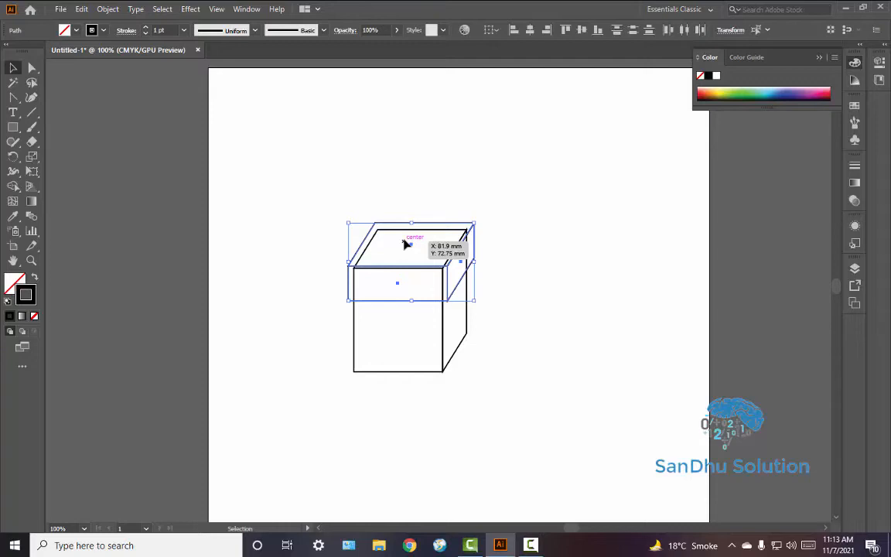
pyautogui.press('Down')
pyautogui.press('Left')
pyautogui.press('Left')
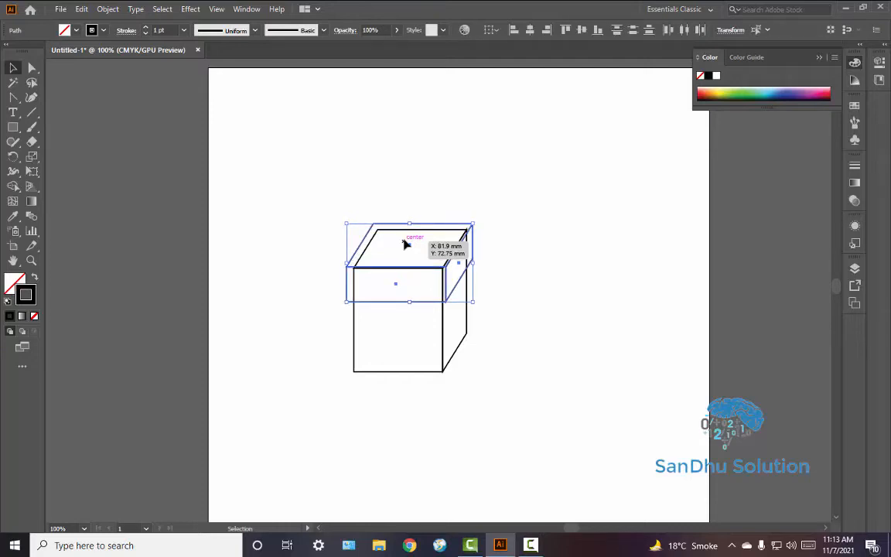
pyautogui.click(503, 147)
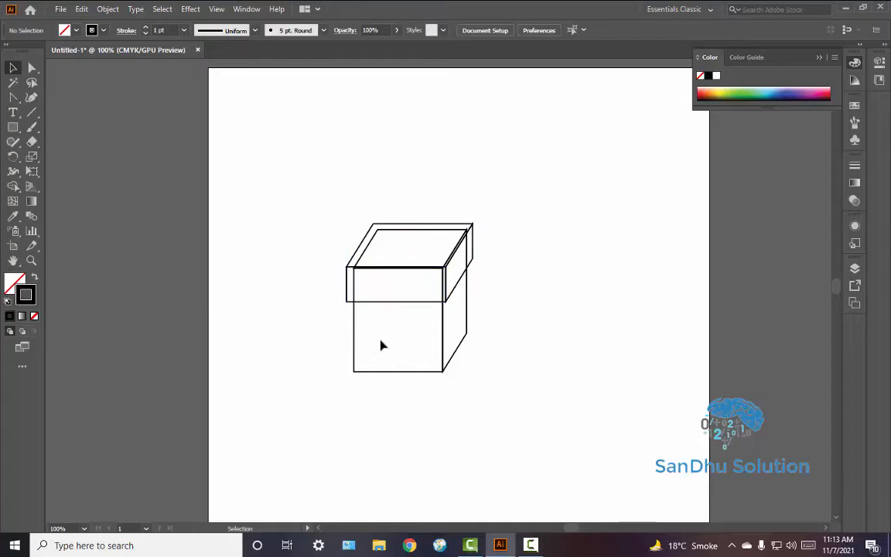
# Reselect the lid's faces and nudge them left until the front right edges of lid and box line up.
pyautogui.press('a')
pyautogui.click(401, 281)
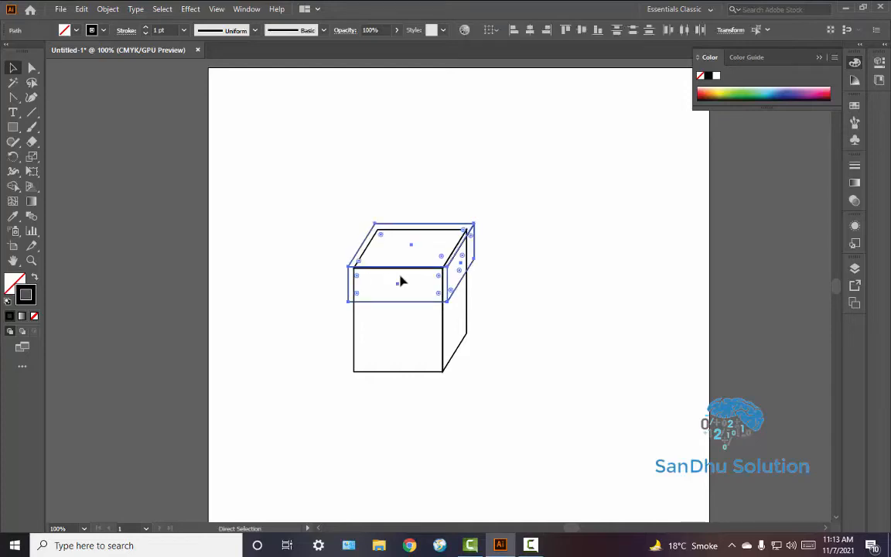
pyautogui.press('Left')
pyautogui.press('Left')
pyautogui.press('Left')
pyautogui.press('Left')
pyautogui.press('Left')
pyautogui.press('Left')
pyautogui.press('Left')
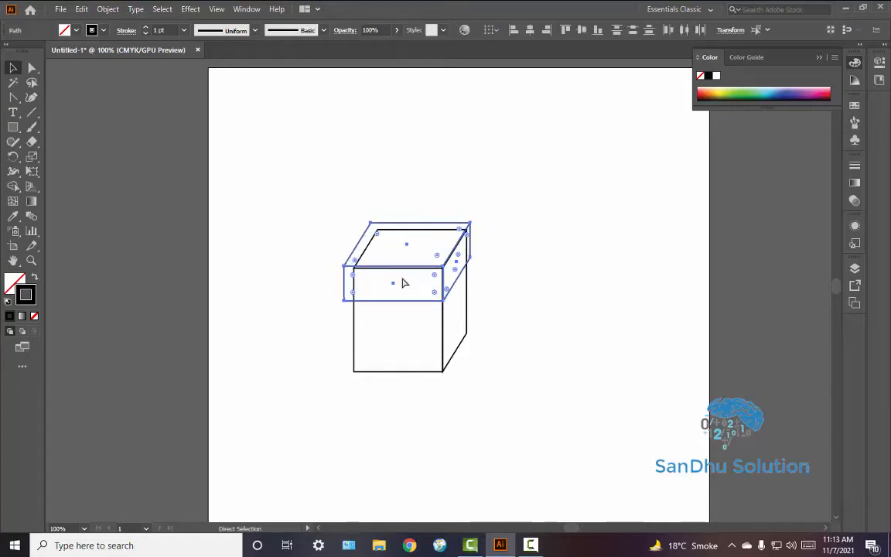
# Undo the lid's nudges, its move onto the tall box and its earlier enlargement.
pyautogui.hotkey('ctrl', 'z')
pyautogui.hotkey('ctrl', 'z')
pyautogui.hotkey('ctrl', 'z')
pyautogui.hotkey('ctrl', 'z')
pyautogui.hotkey('ctrl', 'z')
pyautogui.hotkey('ctrl', 'z')
pyautogui.hotkey('ctrl', 'z')
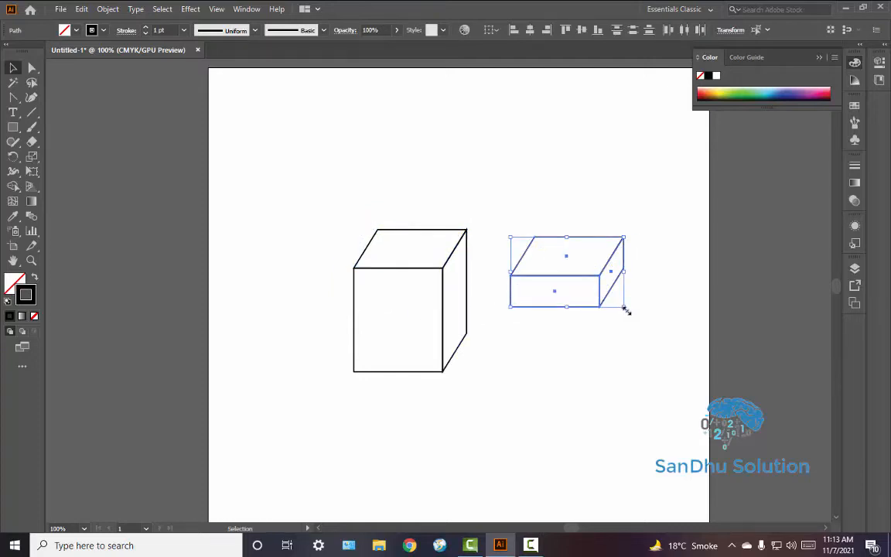
# Shrink the flattened box slightly in proportion and move all its faces onto the top of the tall box.
pyautogui.moveTo(625, 308); pyautogui.dragTo(659, 305)
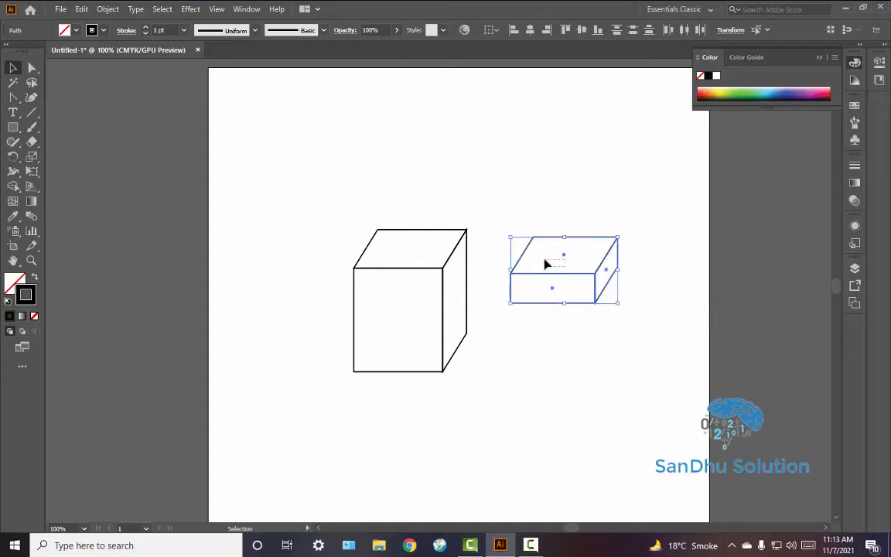
pyautogui.click(546, 264)
pyautogui.moveTo(513, 236); pyautogui.dragTo(659, 337)
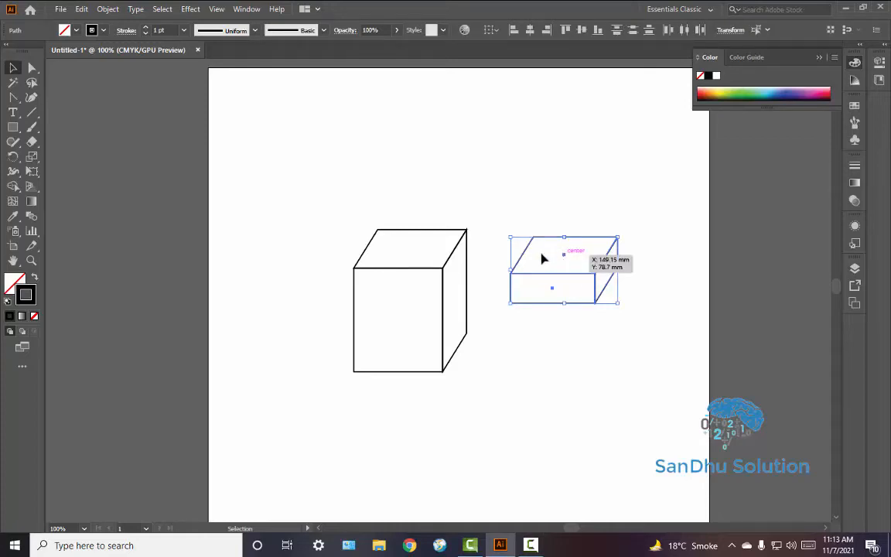
pyautogui.moveTo(543, 259); pyautogui.dragTo(410, 250)
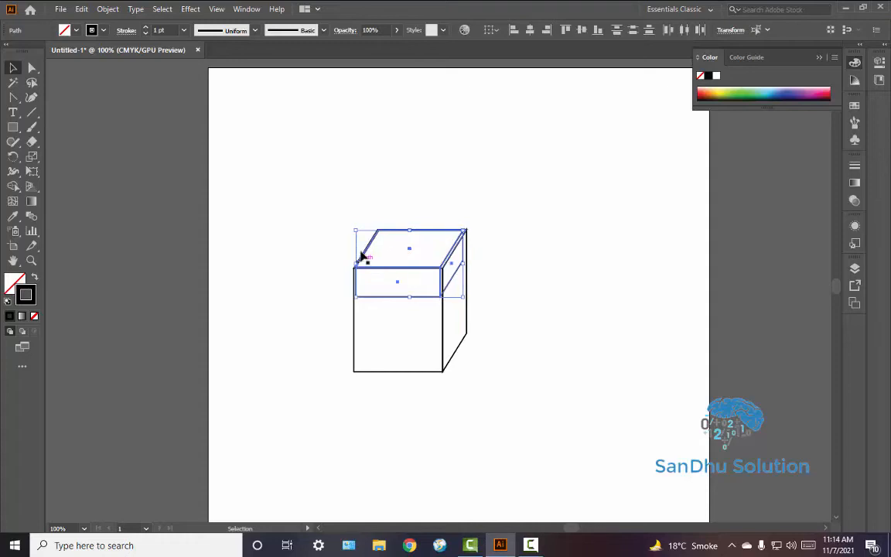
# Nudge the lid left and up until its left edge lines up with the tall box's left edge.
pyautogui.press('Left')
pyautogui.press('Left')
pyautogui.press('Left')
pyautogui.press('Up')
pyautogui.press('Up')
pyautogui.press('Up')
pyautogui.press('Up')
pyautogui.press('Up')
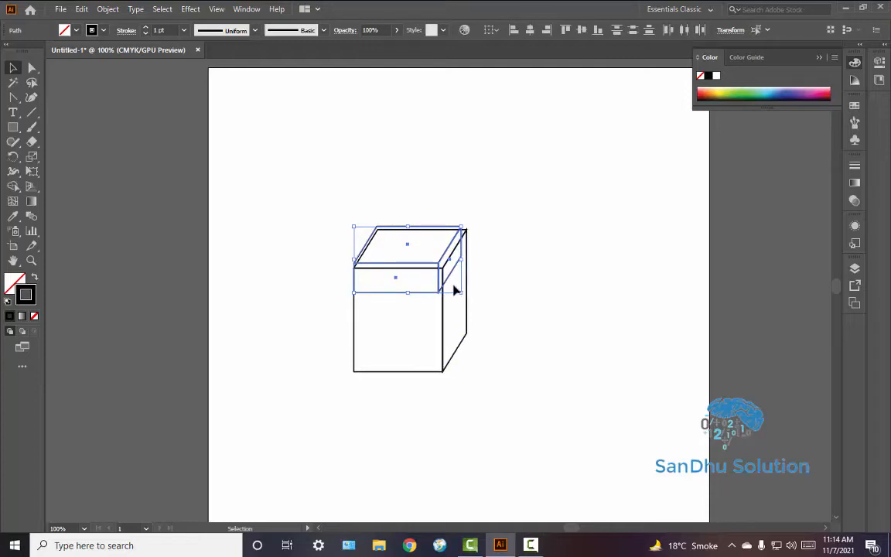
# Enlarge the lid in proportion until it slightly overlaps the box's right side, fine-tune its position in small nudges, and deselect it.
pyautogui.moveTo(458, 295); pyautogui.dragTo(472, 300)
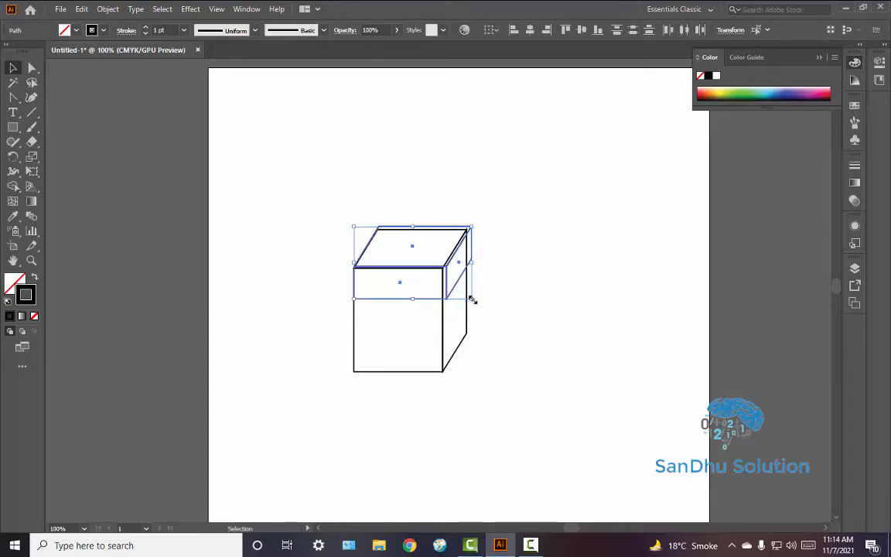
pyautogui.press('Down')
pyautogui.press('Down')
pyautogui.press('Down')
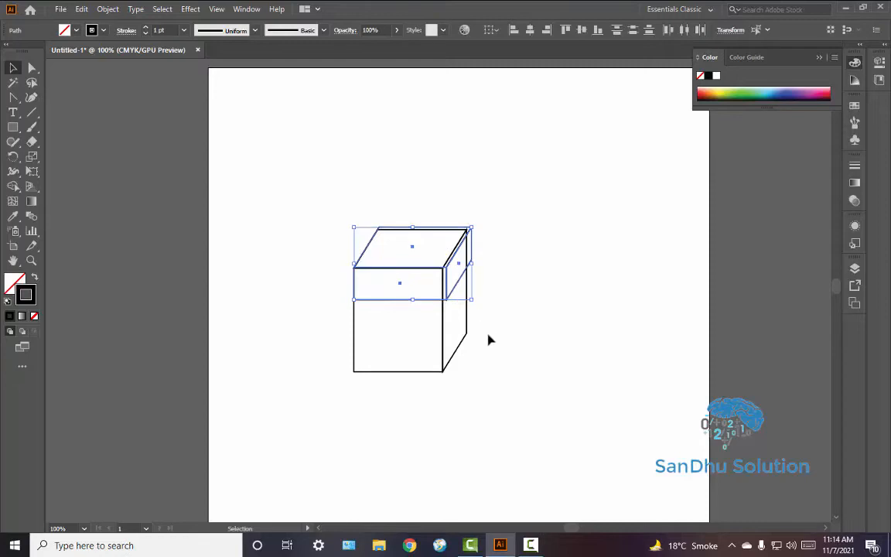
pyautogui.press('Up')
pyautogui.press('Up')
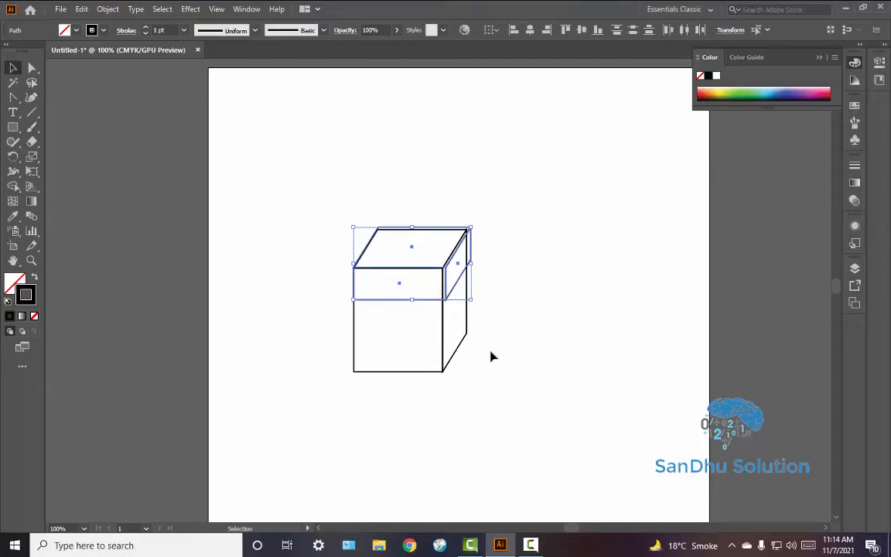
pyautogui.click(495, 250)
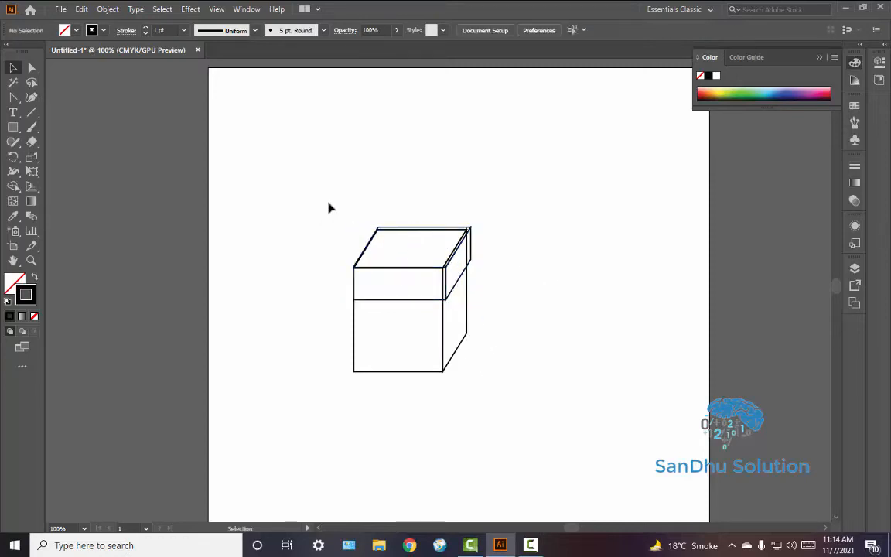
# Select the lid and box together, reduce their overall height by raising the bottom edge, and deselect them.
pyautogui.moveTo(320, 181); pyautogui.dragTo(540, 422)
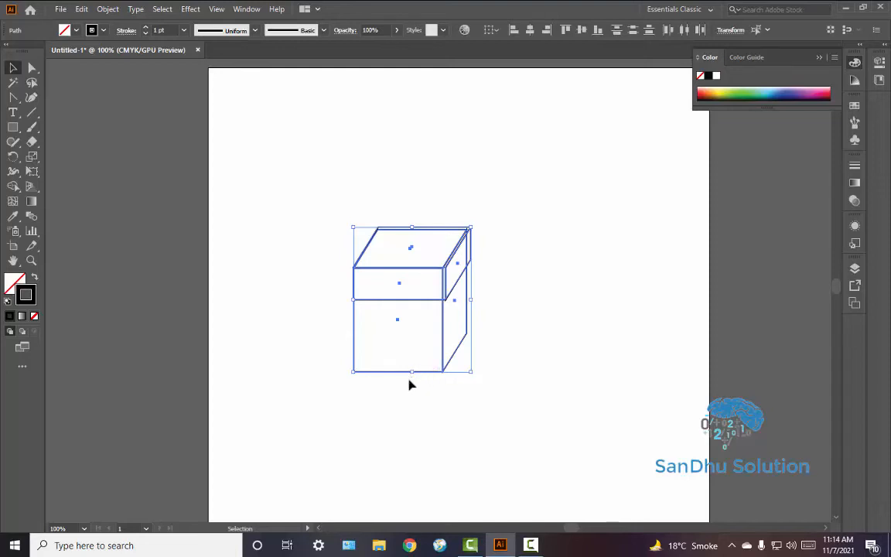
pyautogui.moveTo(416, 374); pyautogui.dragTo(403, 336)
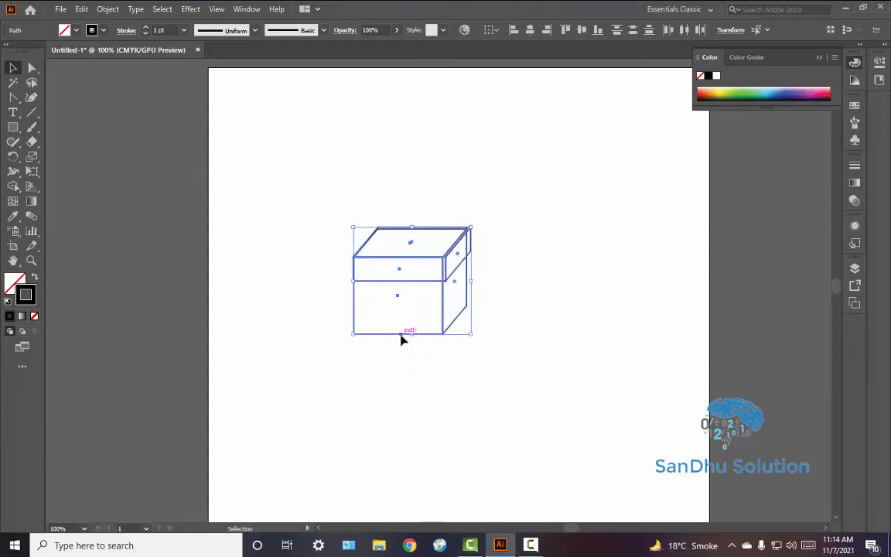
pyautogui.click(496, 247)
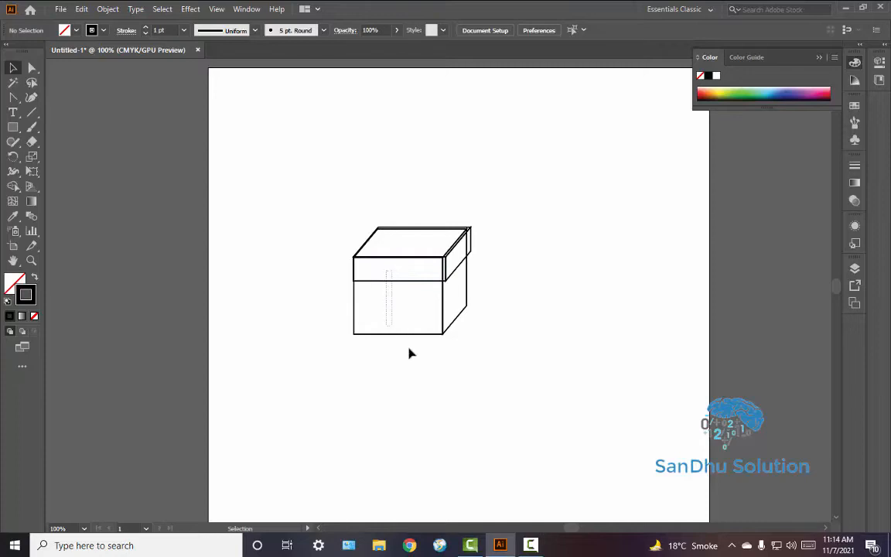
# Use Direct Selection to pull the lid's front face away to the right of the box.
pyautogui.click(446, 290)
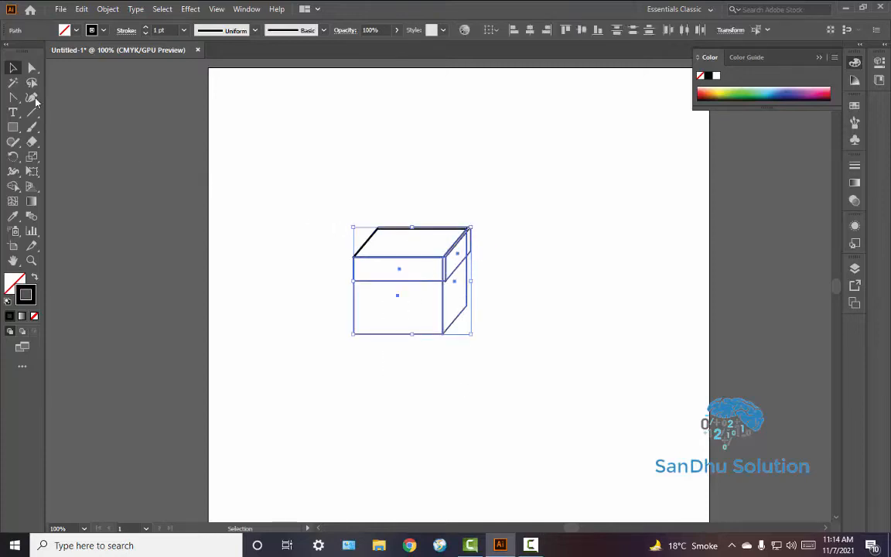
pyautogui.click(32, 67)
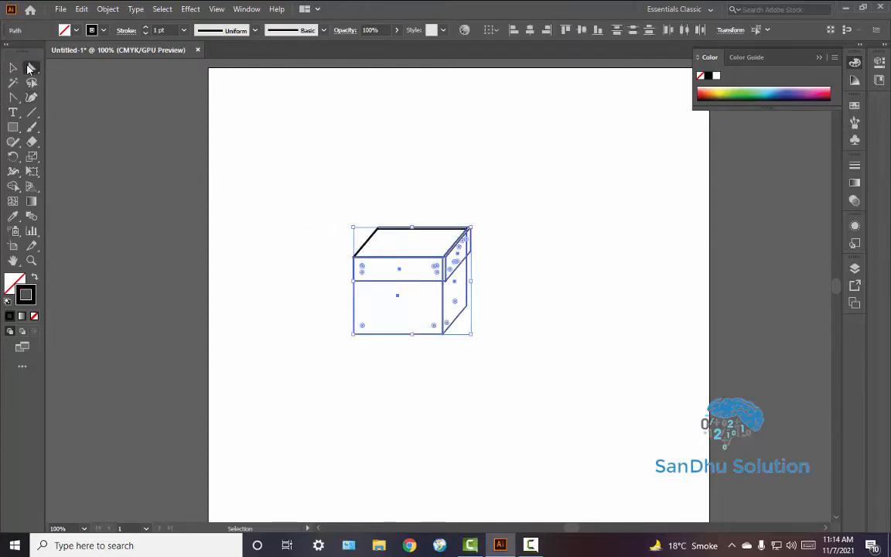
pyautogui.moveTo(411, 299); pyautogui.dragTo(522, 387)
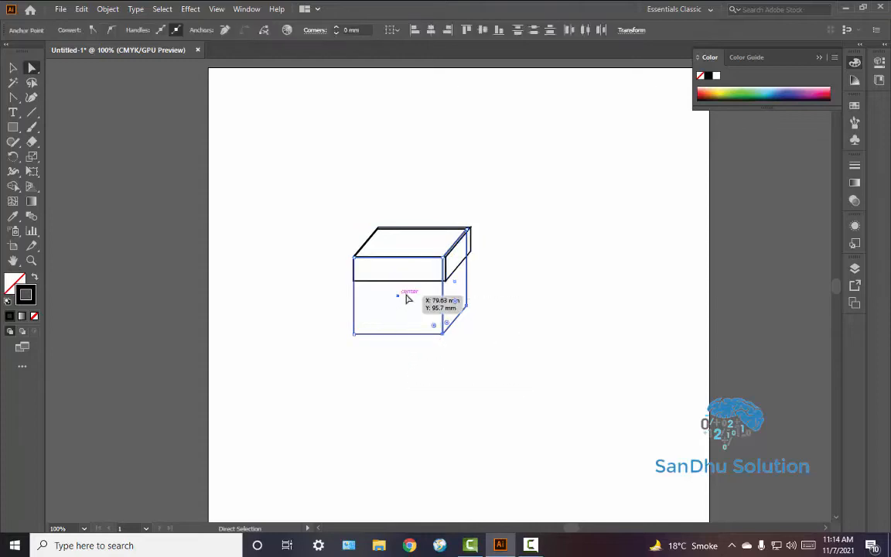
pyautogui.click(361, 283)
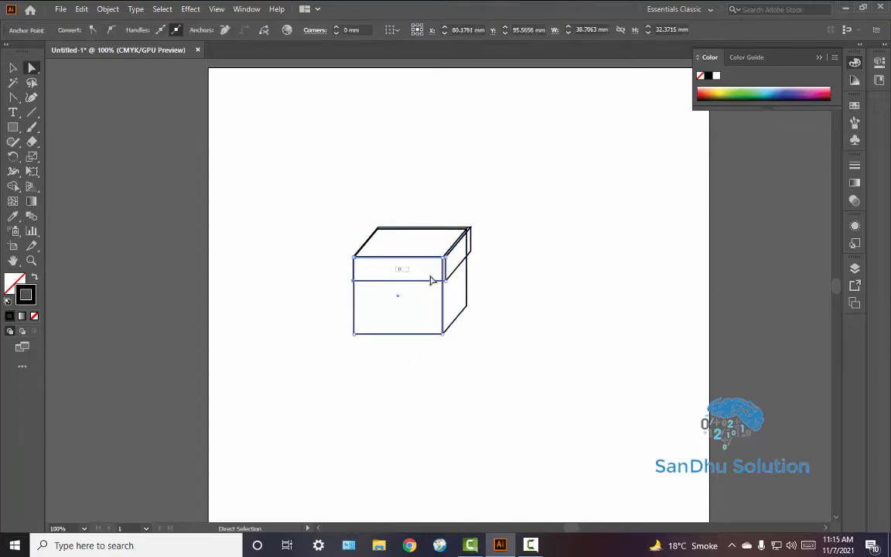
pyautogui.keyDown('shift'); pyautogui.click(465, 284); pyautogui.keyUp('shift')
pyautogui.moveTo(399, 269); pyautogui.dragTo(566, 302)
pyautogui.click(382, 330)
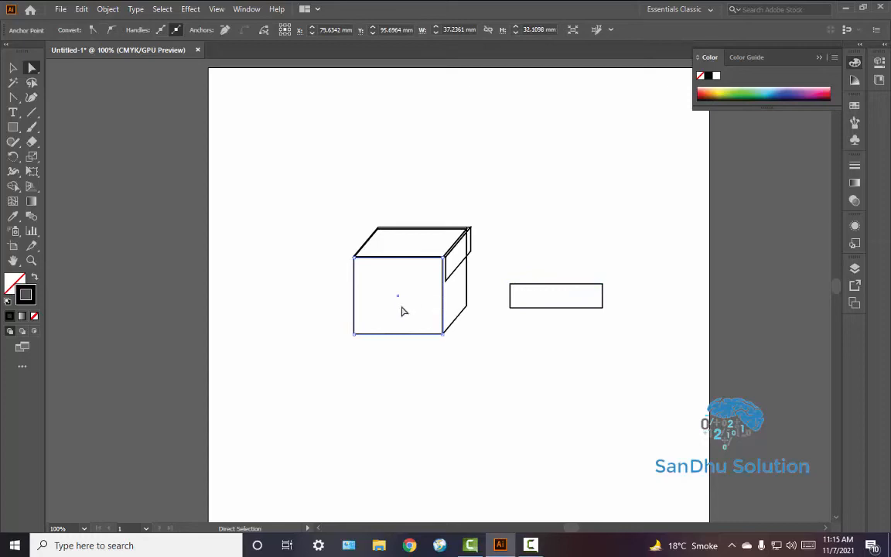
pyautogui.click(401, 305)
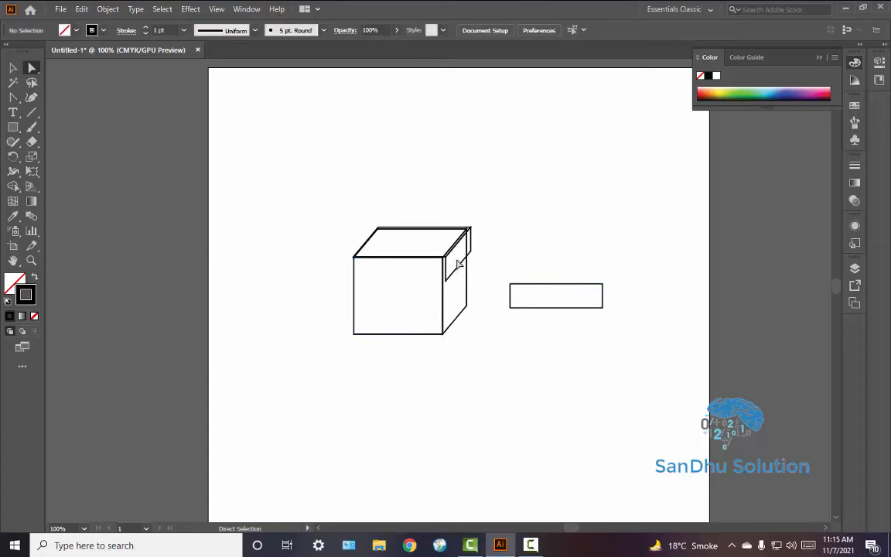
# Stretch a top face to the right, pull the box's side and front faces away, and undo all the face moves.
pyautogui.moveTo(459, 243); pyautogui.dragTo(553, 241)
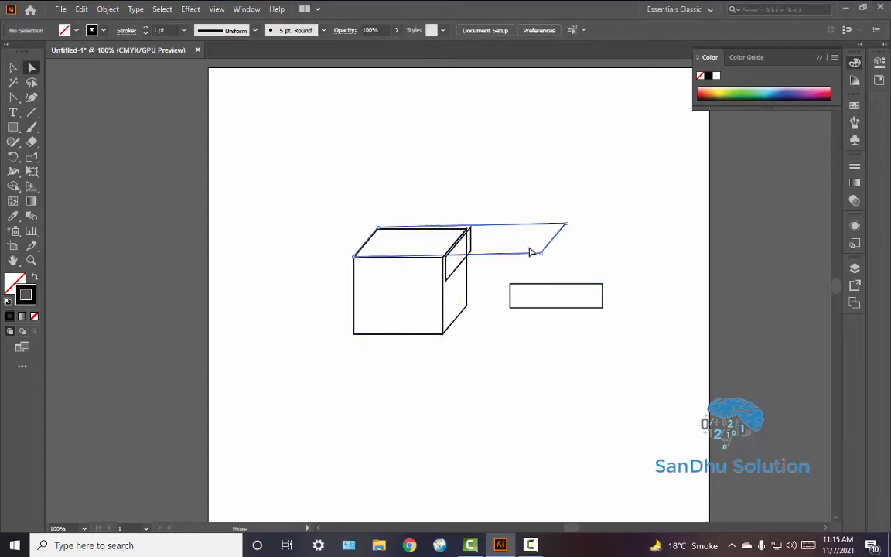
pyautogui.moveTo(453, 284); pyautogui.dragTo(525, 350)
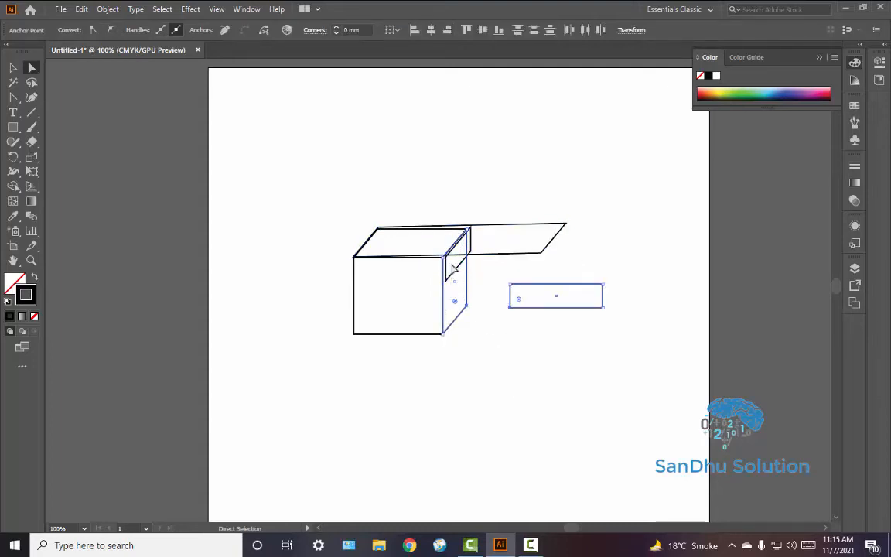
pyautogui.moveTo(457, 284); pyautogui.dragTo(599, 293)
pyautogui.click(395, 290)
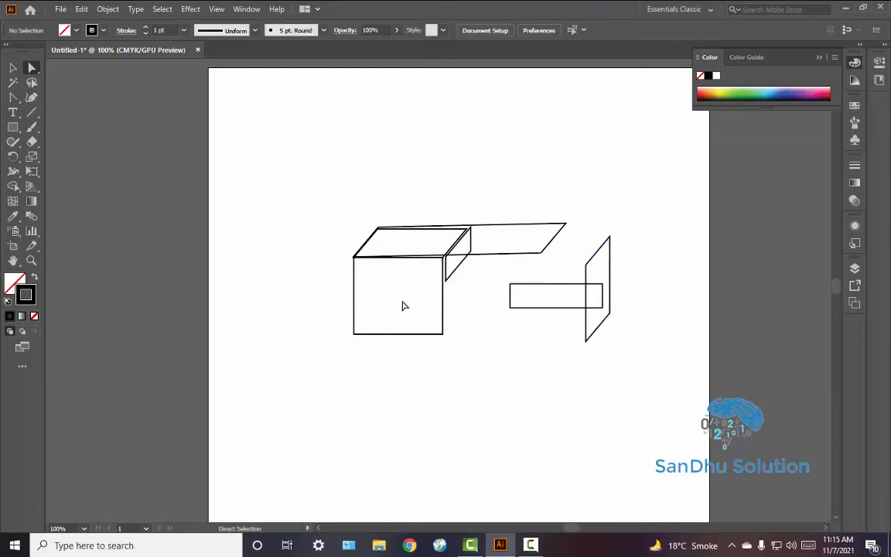
pyautogui.moveTo(403, 302); pyautogui.dragTo(370, 395)
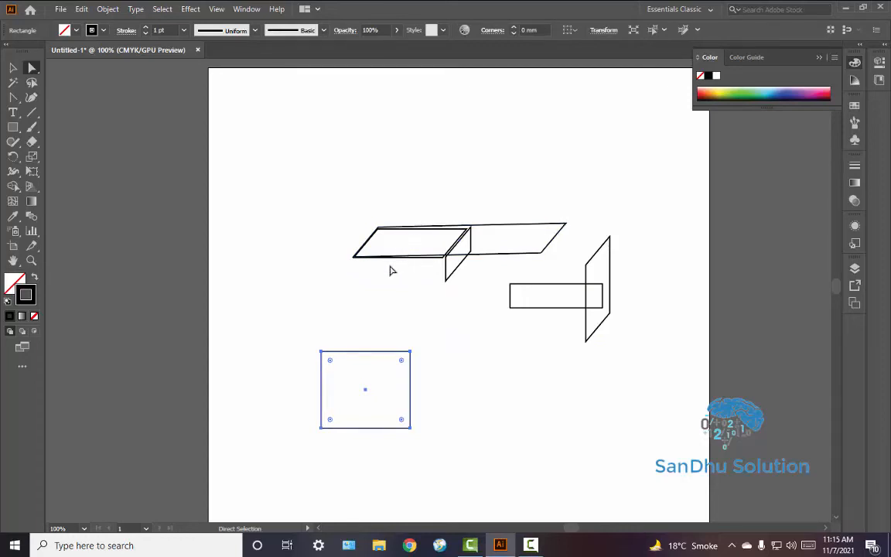
pyautogui.press('v')
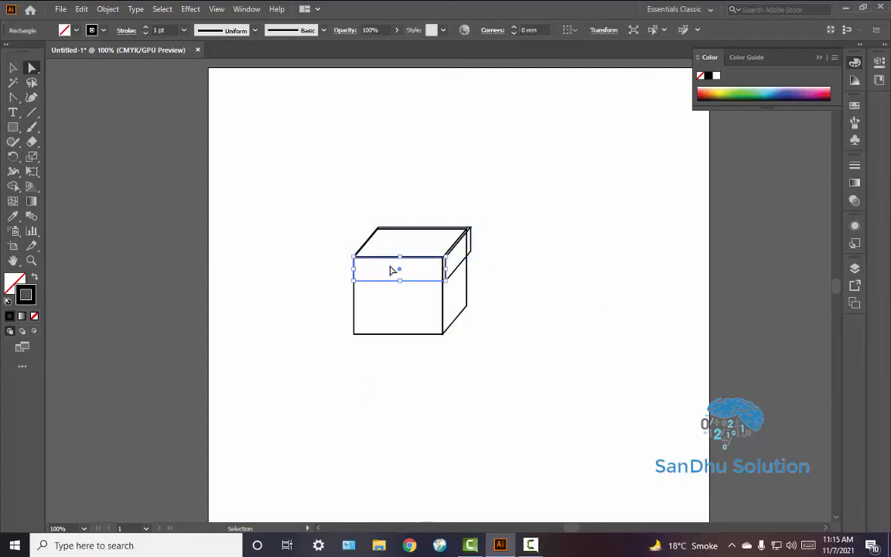
# Select all faces of the box and lid with Direct Selection and group them.
pyautogui.press('a')
pyautogui.moveTo(330, 154); pyautogui.dragTo(544, 356)
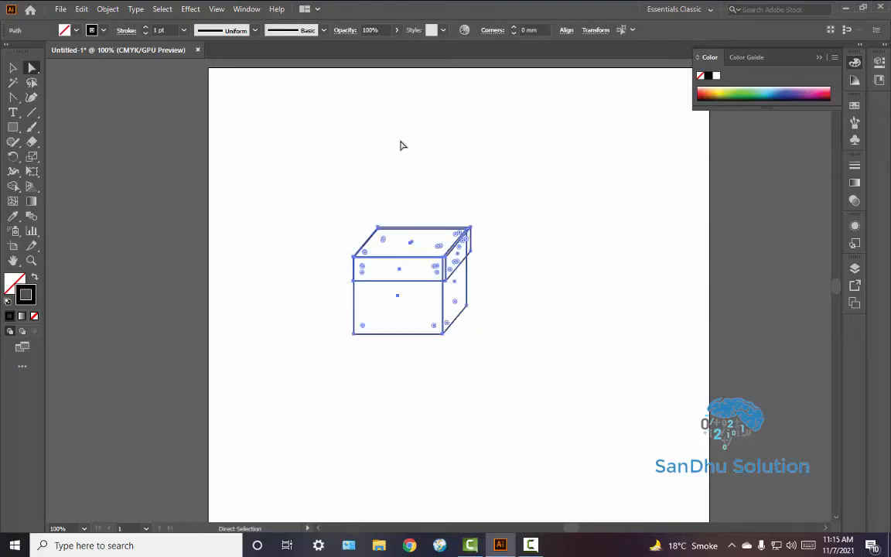
pyautogui.click(108, 9)
pyautogui.click(108, 11)
pyautogui.click(99, 10)
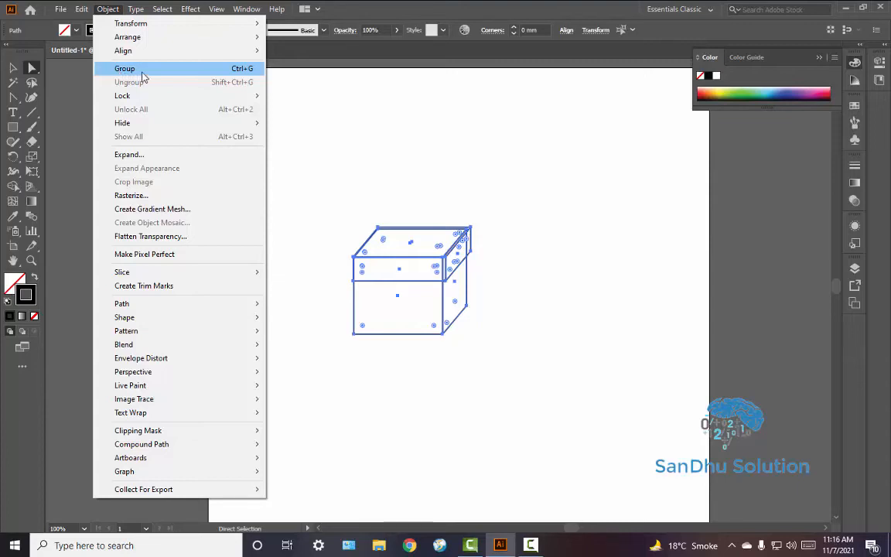
pyautogui.click(153, 73)
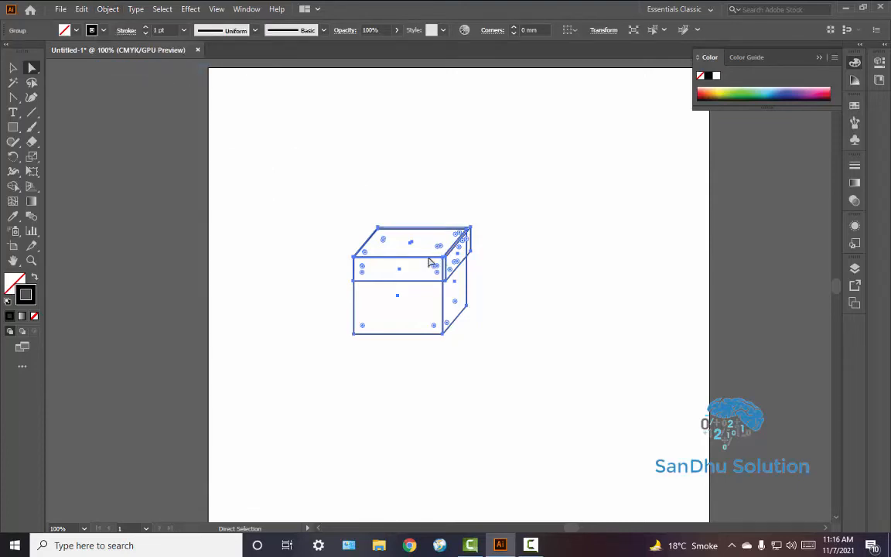
# Use the Selection tool to move the grouped box as one unit to the artboard's upper-right corner, and deselect it.
pyautogui.click(403, 296)
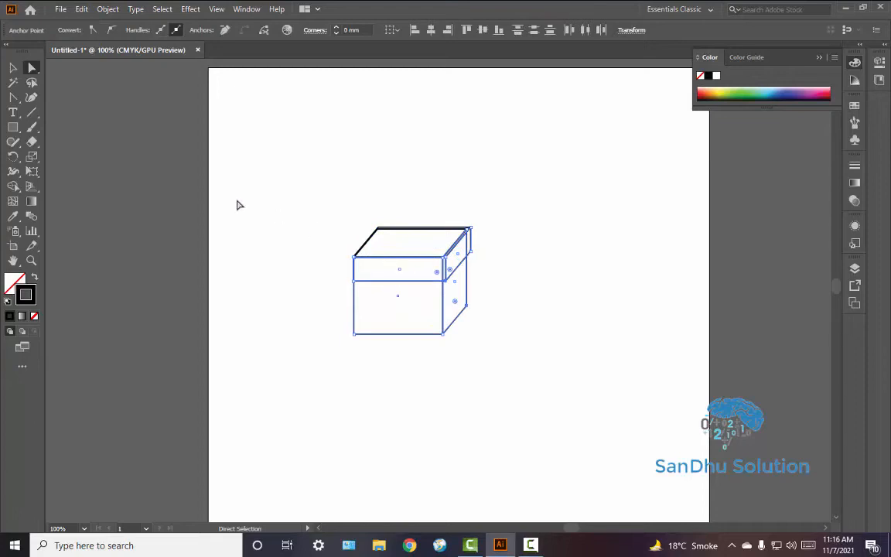
pyautogui.moveTo(234, 159); pyautogui.dragTo(563, 407)
pyautogui.press('v')
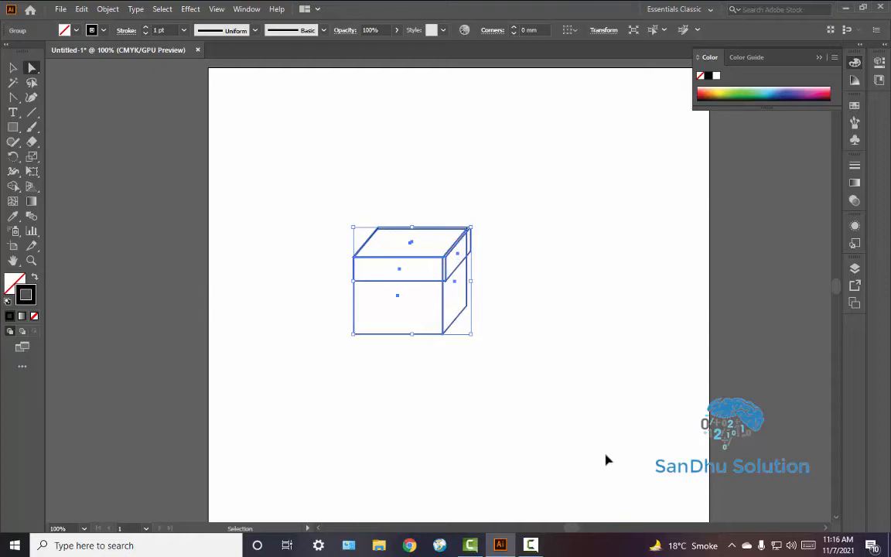
pyautogui.press('a')
pyautogui.click(12, 69)
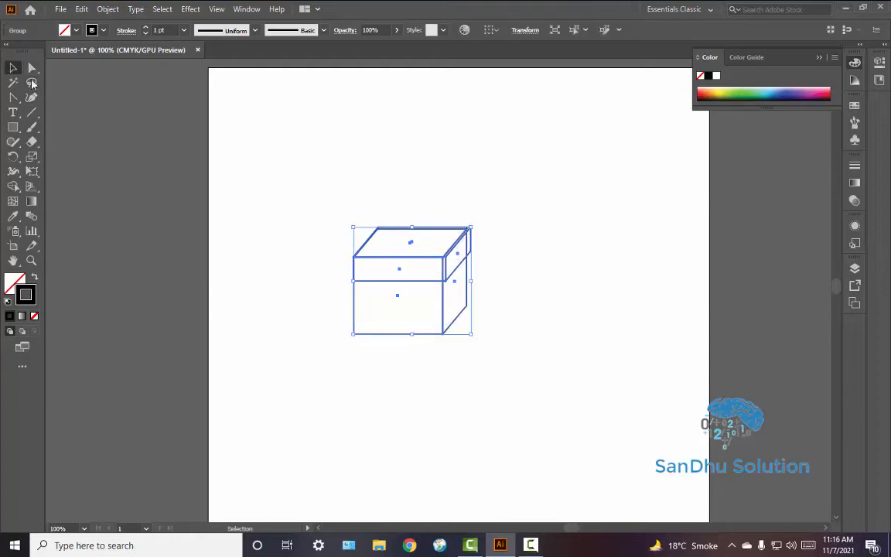
pyautogui.click(400, 275)
pyautogui.moveTo(393, 264); pyautogui.dragTo(352, 271)
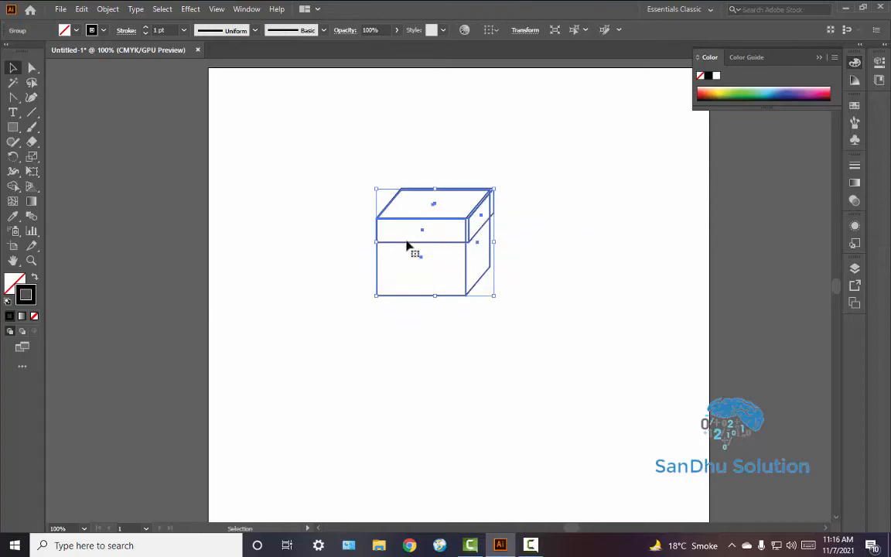
pyautogui.moveTo(422, 233); pyautogui.dragTo(616, 160)
pyautogui.click(546, 177)
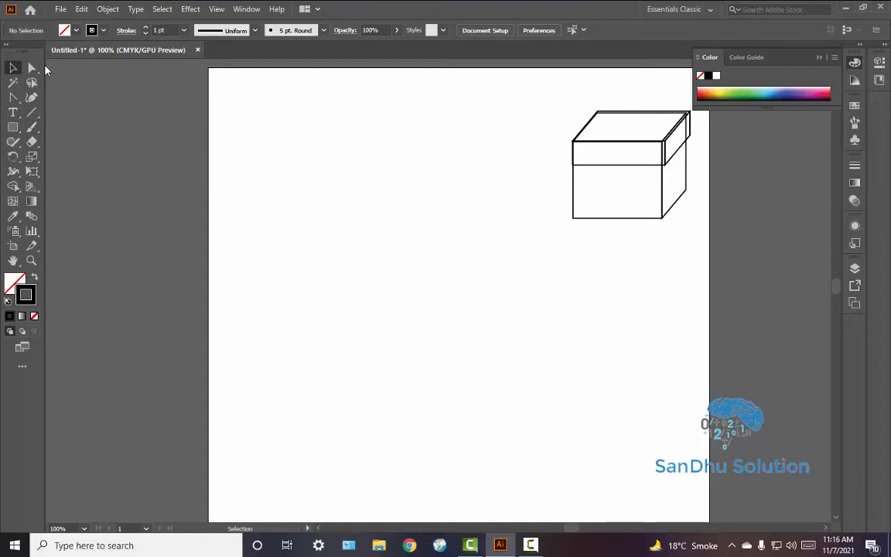
# Draw a tall ellipse about 65 × 91 mm with the Ellipse tool in the artboard's empty left half.
pyautogui.click(13, 129)
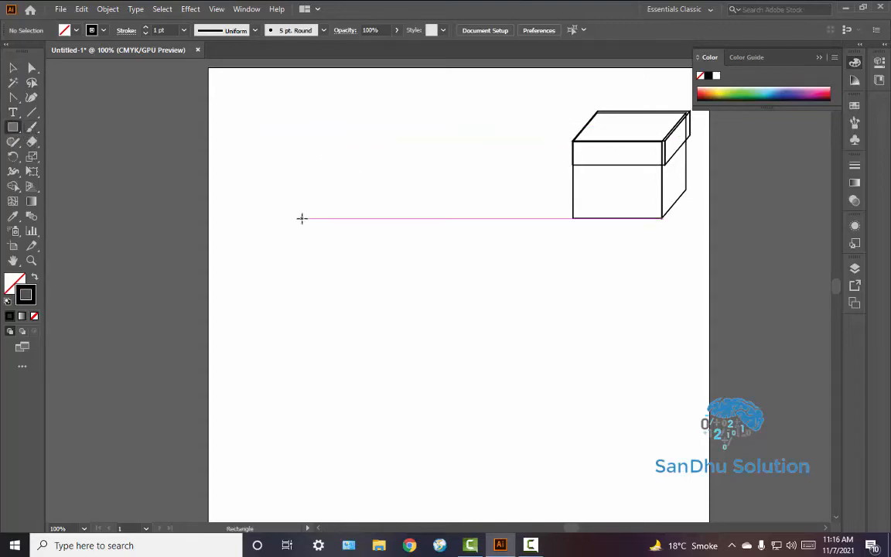
pyautogui.click(14, 130)
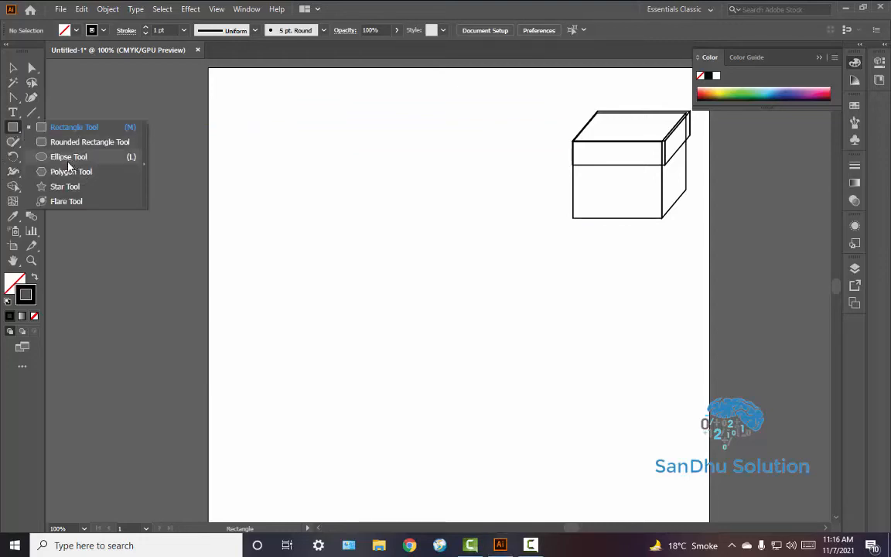
pyautogui.click(68, 159)
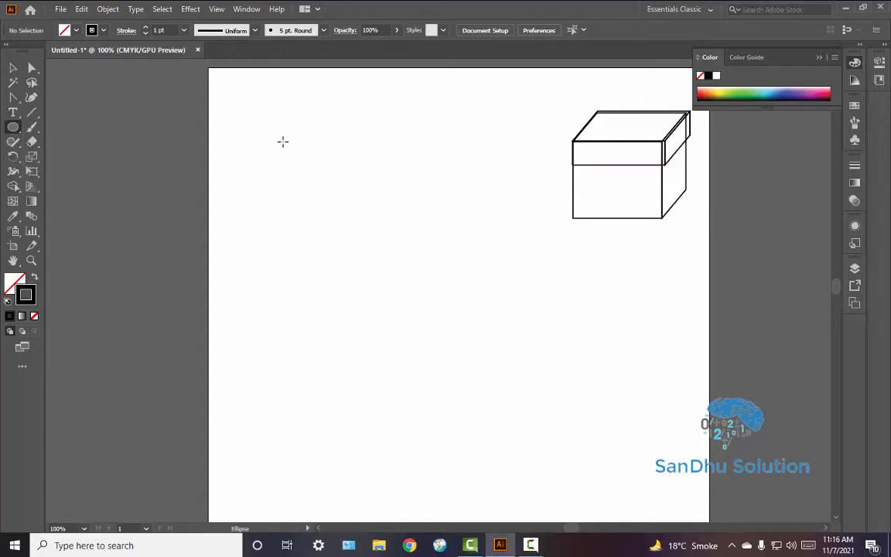
pyautogui.moveTo(281, 145); pyautogui.dragTo(436, 364)
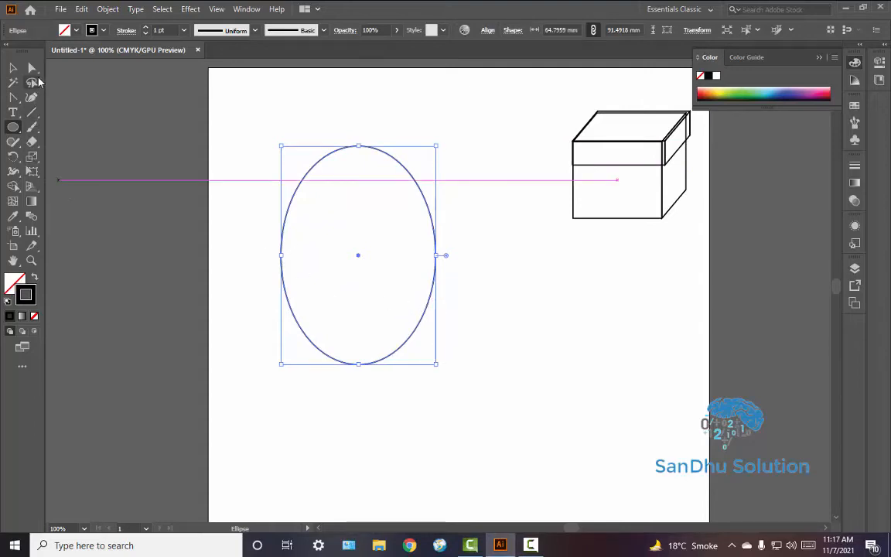
# Narrow the ellipse's top into an egg-like tip by pulling short handles from its top anchor with the Anchor Point tool.
pyautogui.click(30, 70)
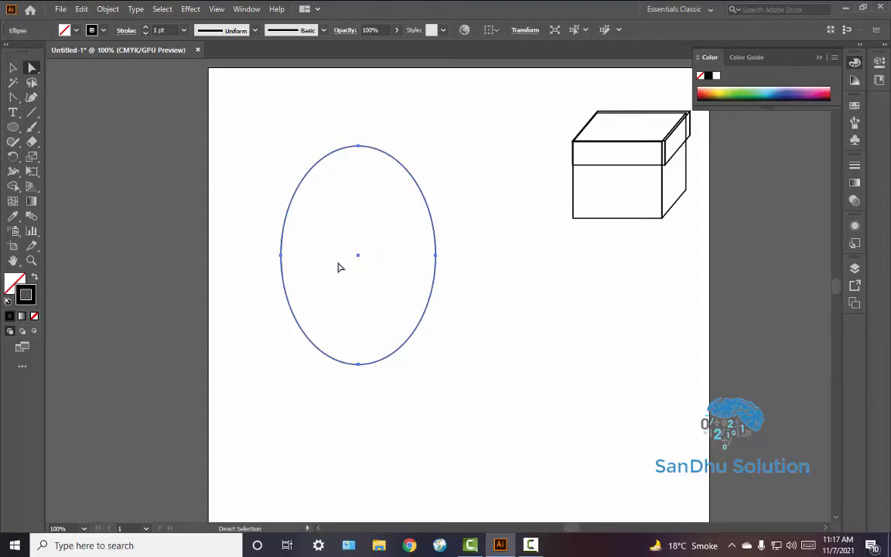
pyautogui.click(356, 144)
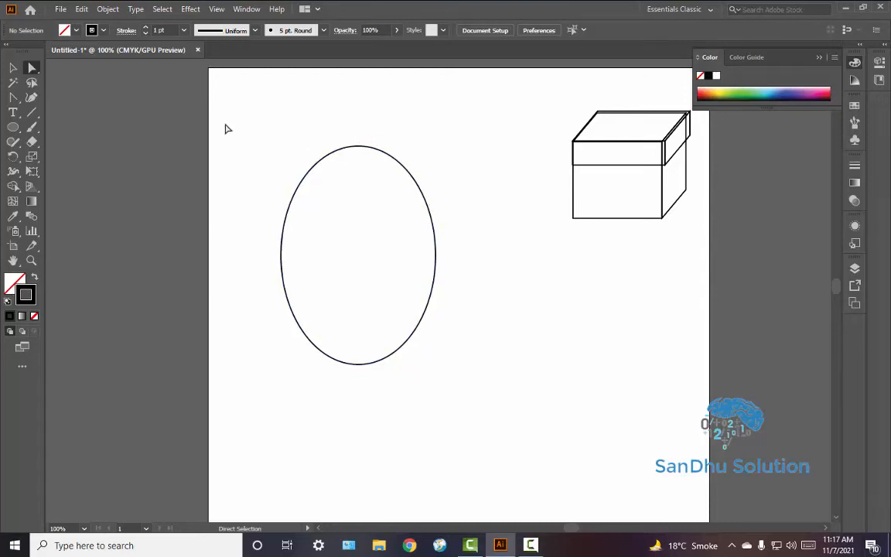
pyautogui.click(7, 95)
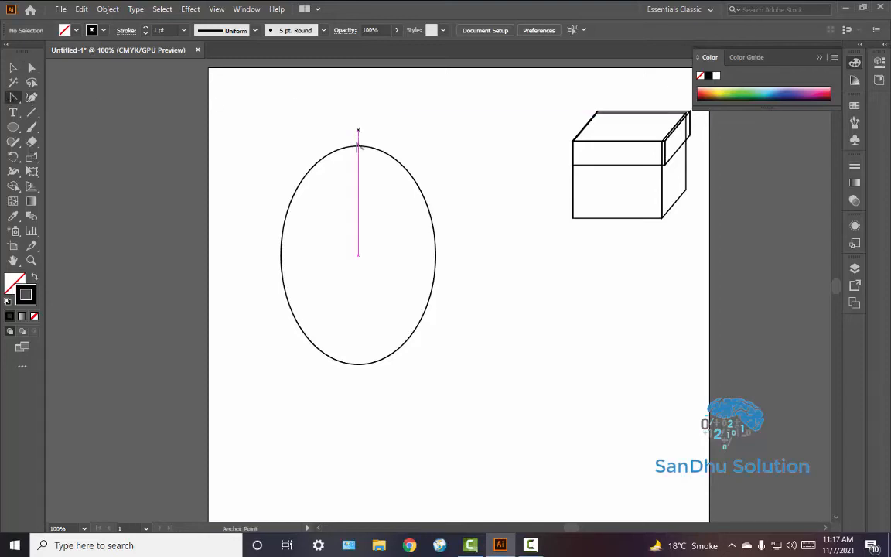
pyautogui.moveTo(355, 146); pyautogui.dragTo(379, 148)
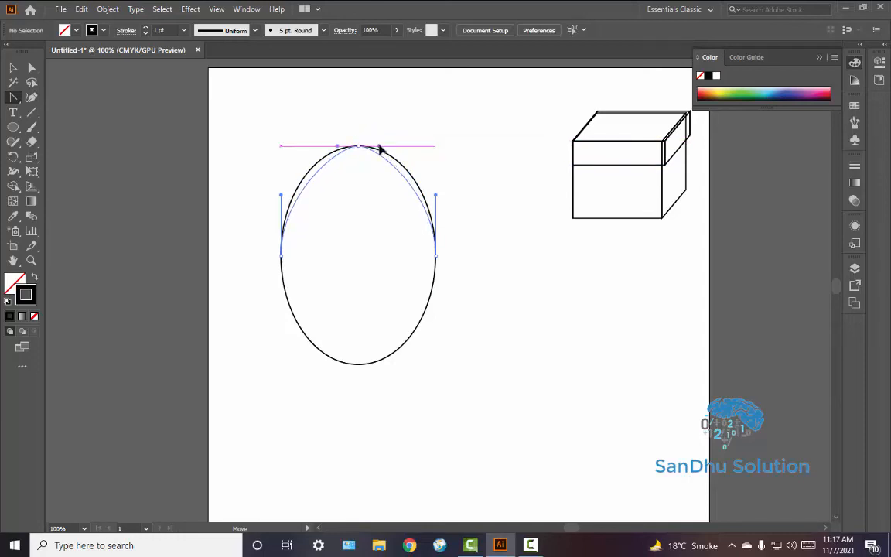
pyautogui.moveTo(380, 148); pyautogui.dragTo(378, 146)
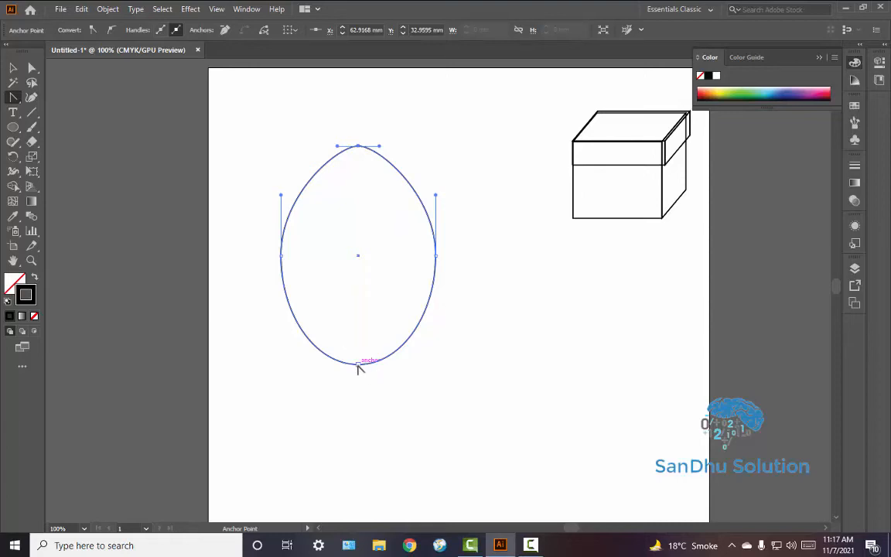
# Try to reshape the curve at the egg's bottom anchor with the Anchor Point tool, undoing each attempt.
pyautogui.moveTo(358, 365)
pyautogui.mouseDown()
pyautogui.moveTo(366, 326)
pyautogui.moveTo(352, 376)
pyautogui.moveTo(345, 364)
pyautogui.moveTo(344, 373)
pyautogui.mouseUp()
pyautogui.hotkey('ctrl', 'z')
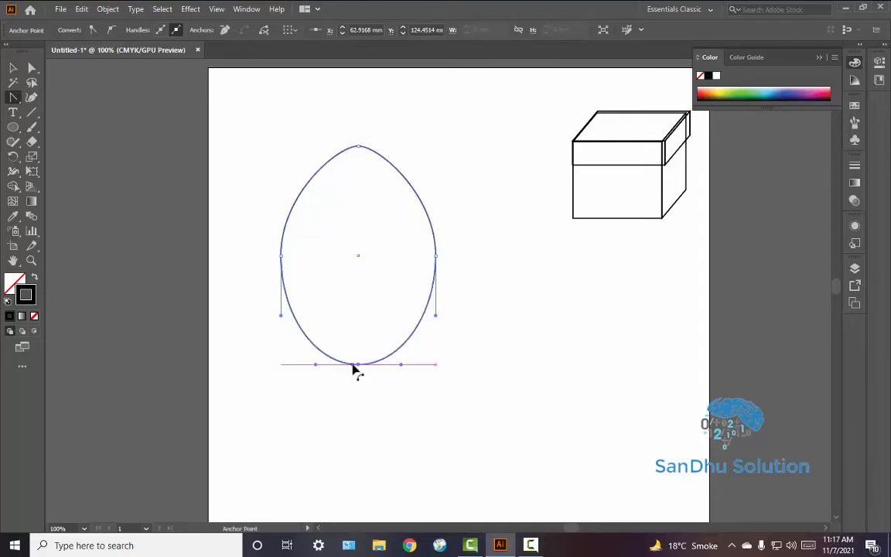
pyautogui.moveTo(358, 364)
pyautogui.mouseDown()
pyautogui.moveTo(348, 352)
pyautogui.moveTo(366, 381)
pyautogui.mouseUp()
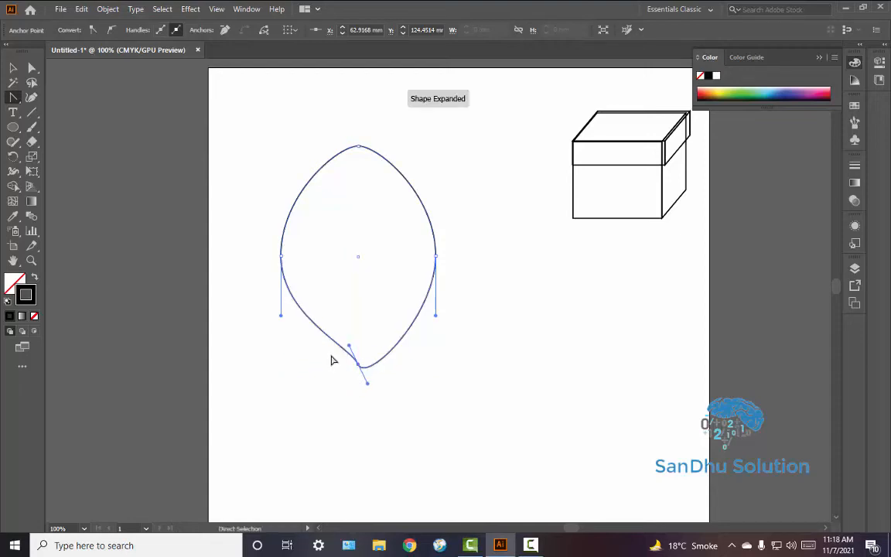
pyautogui.hotkey('ctrl', 'z')
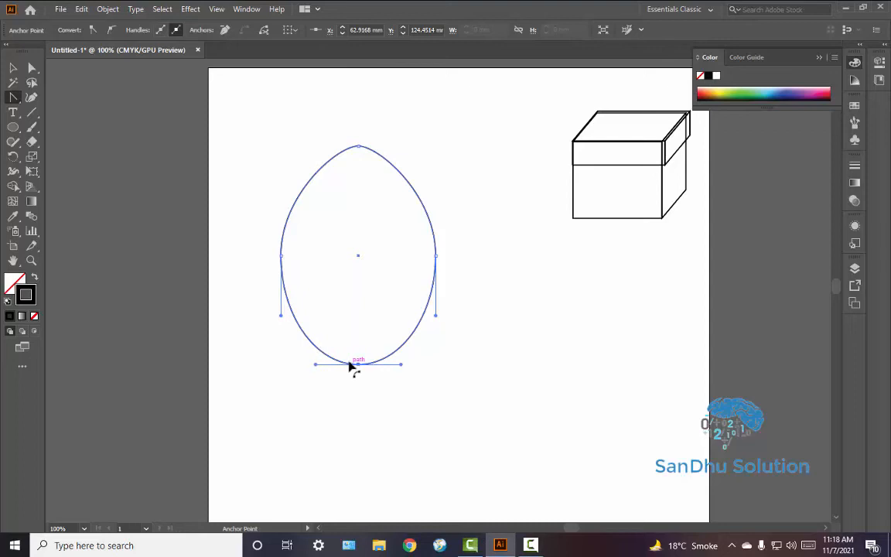
# Reduce the egg's height to about 90 mm, raise its bottom anchor further with Direct Selection, and deselect it.
pyautogui.click(14, 68)
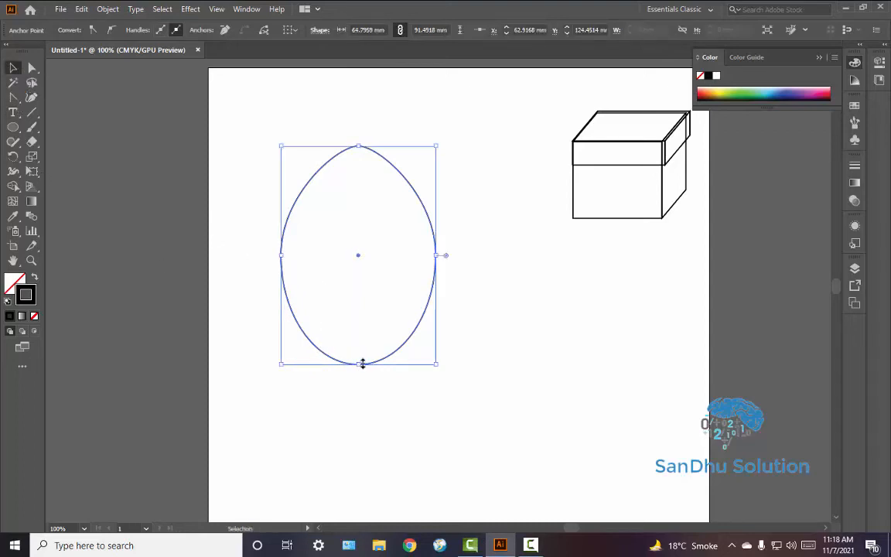
pyautogui.moveTo(359, 363)
pyautogui.mouseDown()
pyautogui.moveTo(354, 328)
pyautogui.moveTo(352, 380)
pyautogui.moveTo(361, 362)
pyautogui.mouseUp()
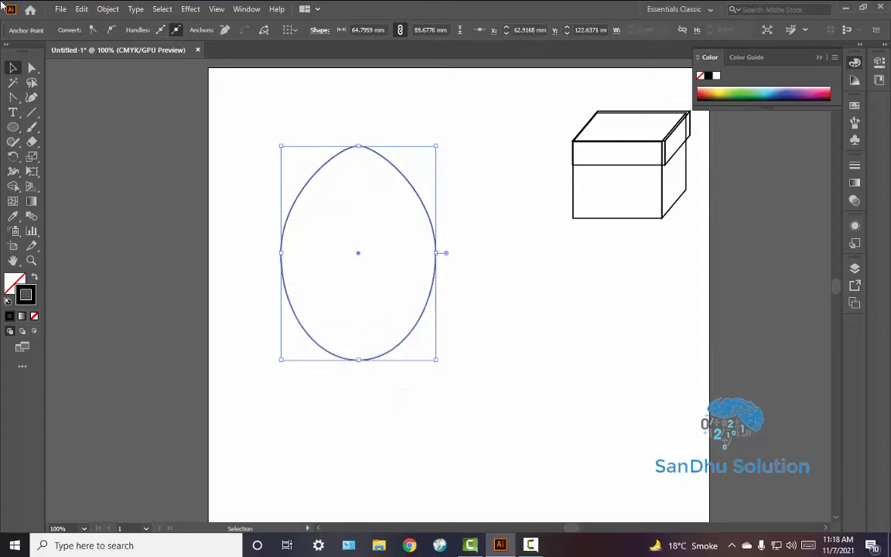
pyautogui.click(32, 68)
pyautogui.click(359, 360)
pyautogui.moveTo(362, 360); pyautogui.dragTo(358, 347)
pyautogui.click(551, 237)
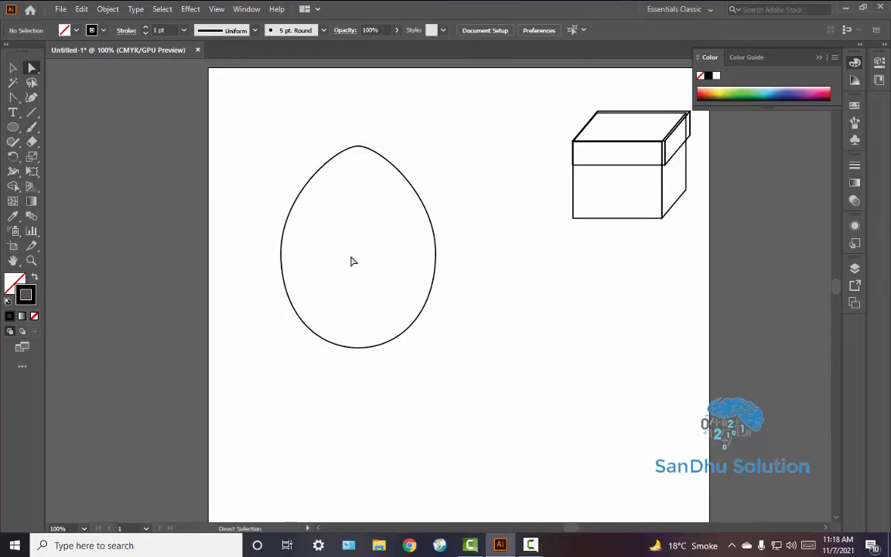
# Shift the egg's right and bottom anchors slightly down, lengthen both handles of the top anchor to round the tip, and deselect the egg.
pyautogui.moveTo(283, 154); pyautogui.dragTo(496, 352)
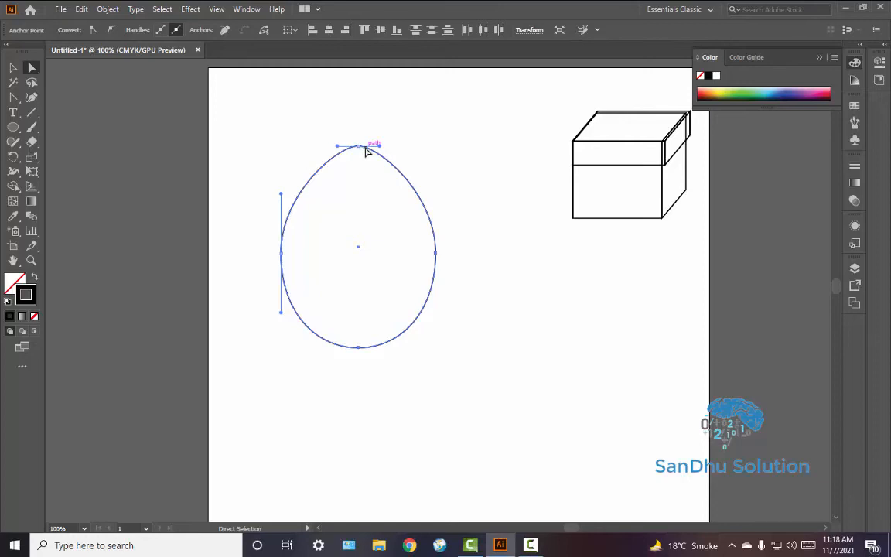
pyautogui.moveTo(367, 151)
pyautogui.mouseDown()
pyautogui.moveTo(420, 153)
pyautogui.moveTo(368, 177)
pyautogui.moveTo(350, 153)
pyautogui.moveTo(340, 161)
pyautogui.moveTo(369, 163)
pyautogui.moveTo(364, 155)
pyautogui.mouseUp()
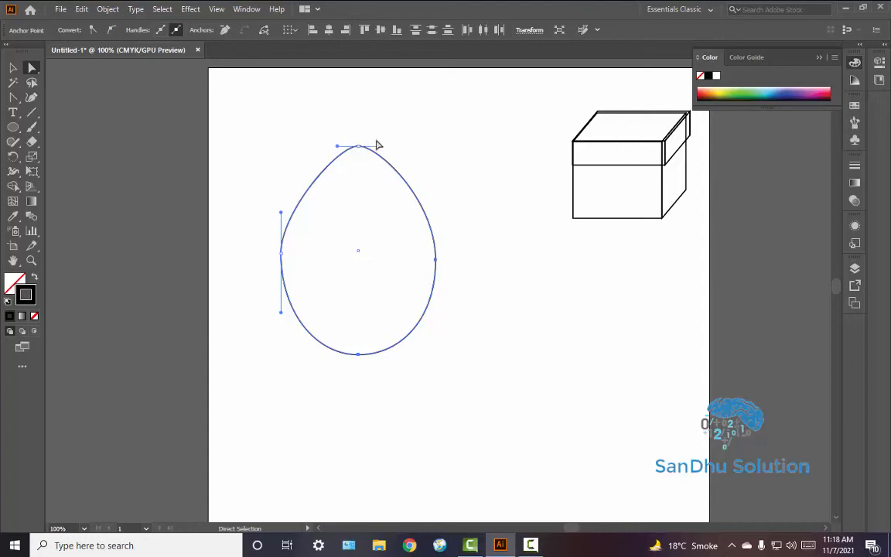
pyautogui.moveTo(382, 149)
pyautogui.mouseDown()
pyautogui.moveTo(412, 153)
pyautogui.moveTo(335, 141)
pyautogui.moveTo(400, 155)
pyautogui.moveTo(431, 113)
pyautogui.moveTo(391, 123)
pyautogui.moveTo(368, 150)
pyautogui.moveTo(393, 135)
pyautogui.moveTo(379, 149)
pyautogui.moveTo(398, 147)
pyautogui.mouseUp()
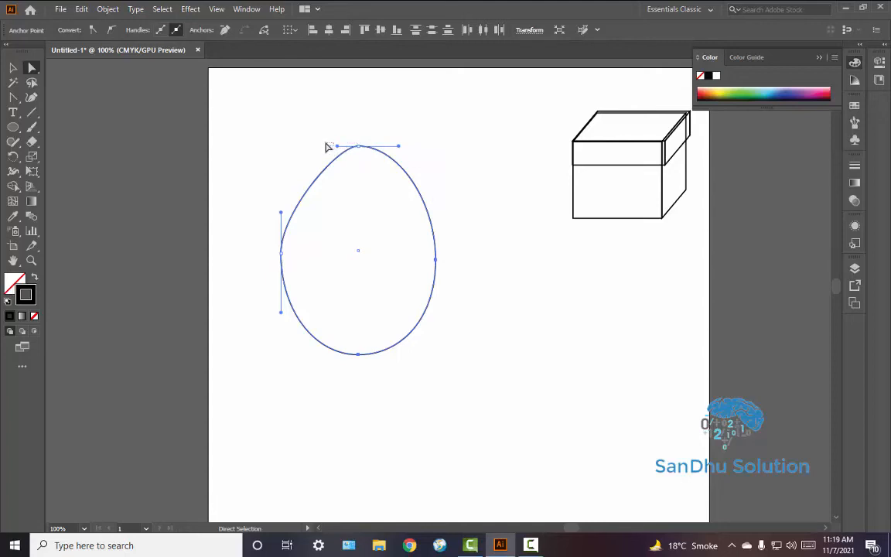
pyautogui.click(344, 167)
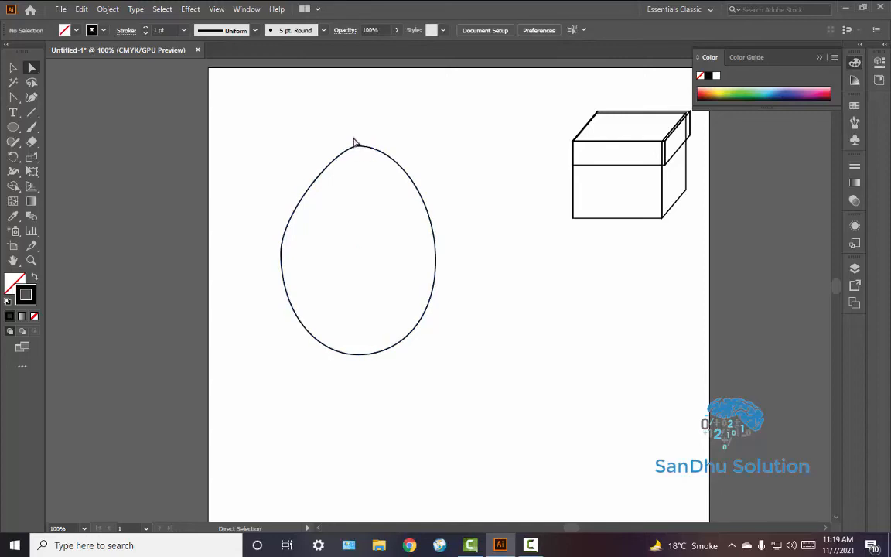
pyautogui.click(358, 148)
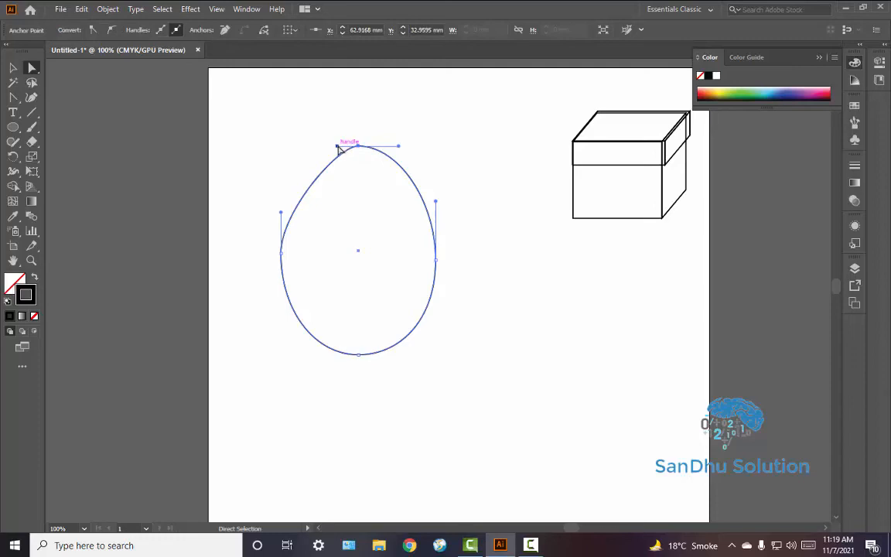
pyautogui.moveTo(338, 146); pyautogui.dragTo(320, 148)
pyautogui.click(398, 141)
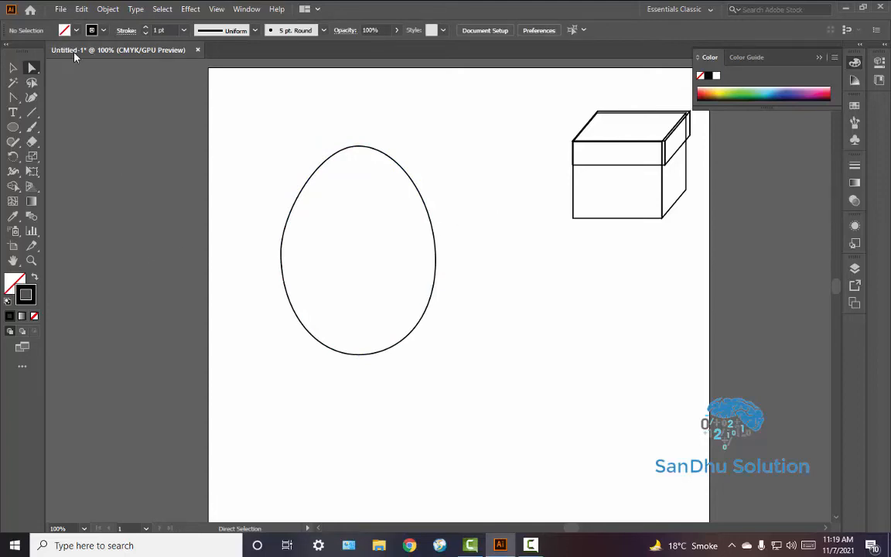
# Move the finished egg across the artboard's right edge and draw a new ellipse about 73 × 105 mm in the cleared space.
pyautogui.moveTo(190, 78); pyautogui.dragTo(459, 386)
pyautogui.moveTo(358, 253); pyautogui.dragTo(767, 368)
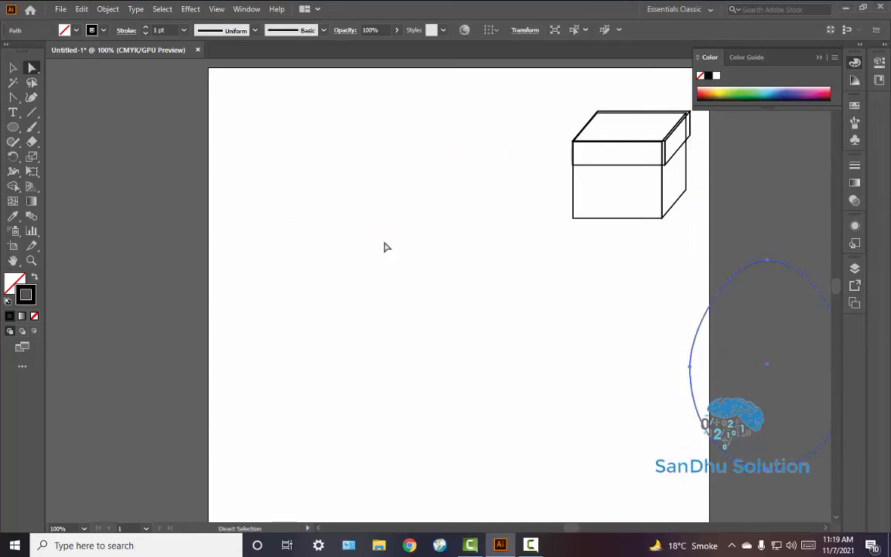
pyautogui.click(12, 127)
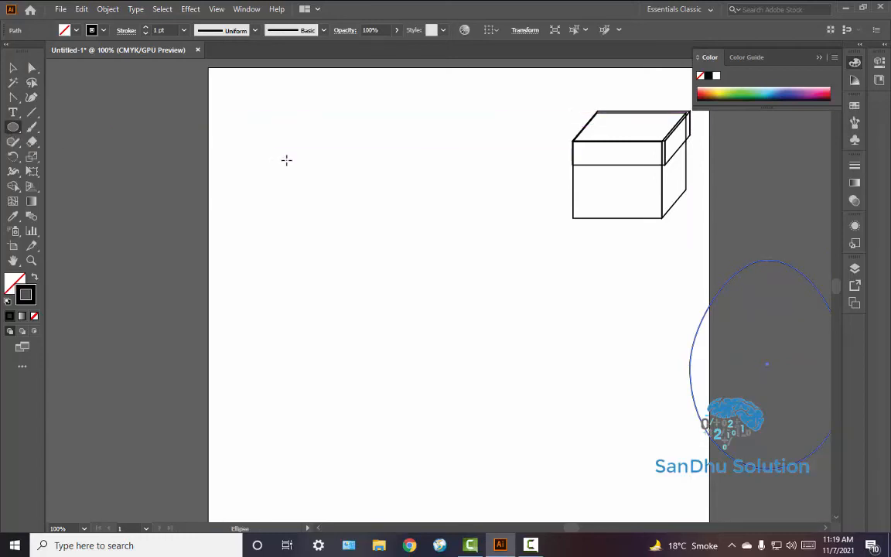
pyautogui.moveTo(278, 161); pyautogui.dragTo(454, 412)
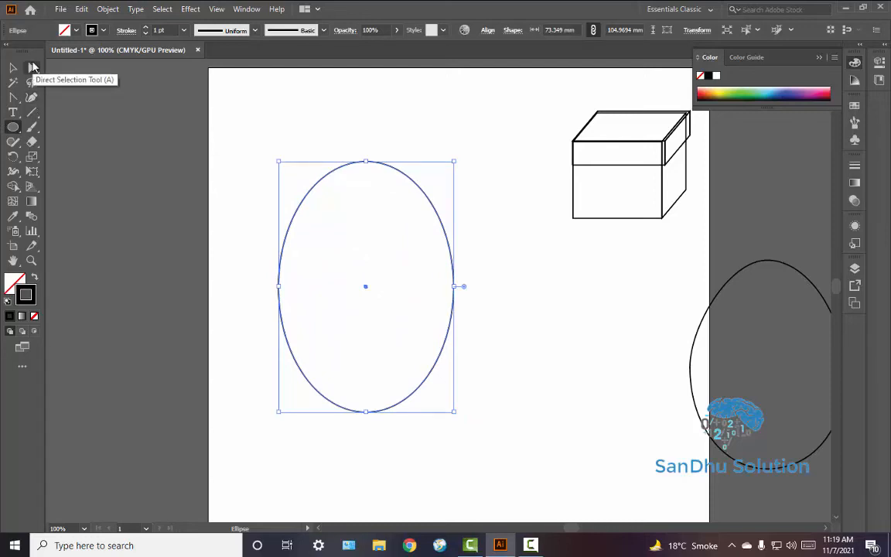
# Lengthen the right handle of the ellipse's top anchor outward and slightly up with Direct Selection, then deselect the shape.
pyautogui.click(32, 67)
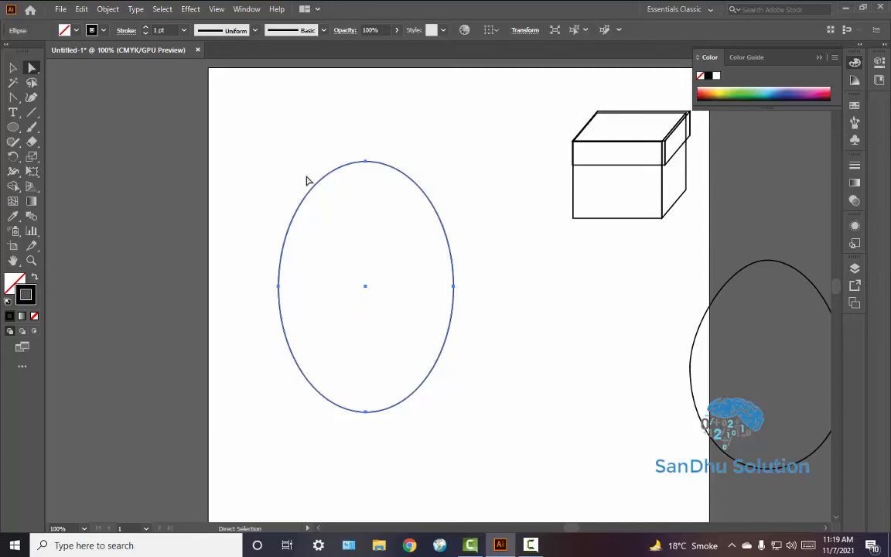
pyautogui.click(369, 165)
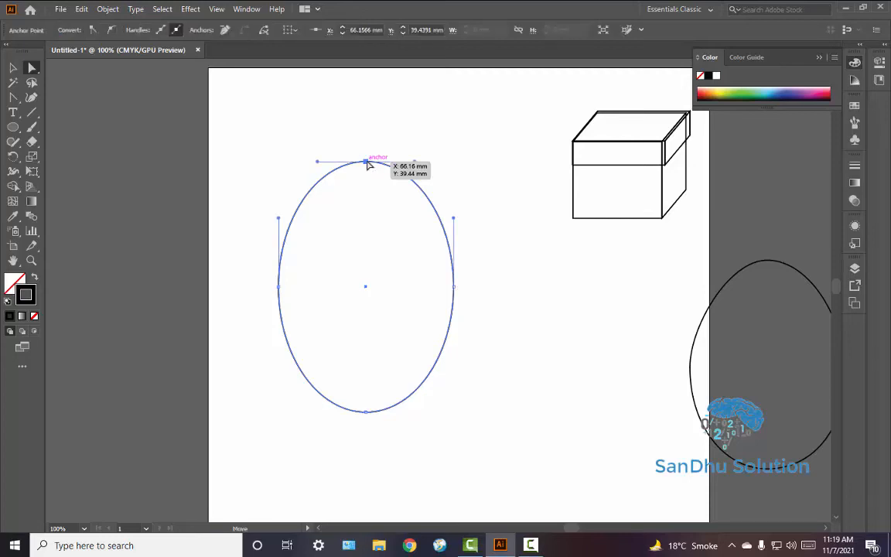
pyautogui.moveTo(369, 166)
pyautogui.mouseDown()
pyautogui.moveTo(369, 123)
pyautogui.moveTo(365, 172)
pyautogui.moveTo(367, 164)
pyautogui.mouseUp()
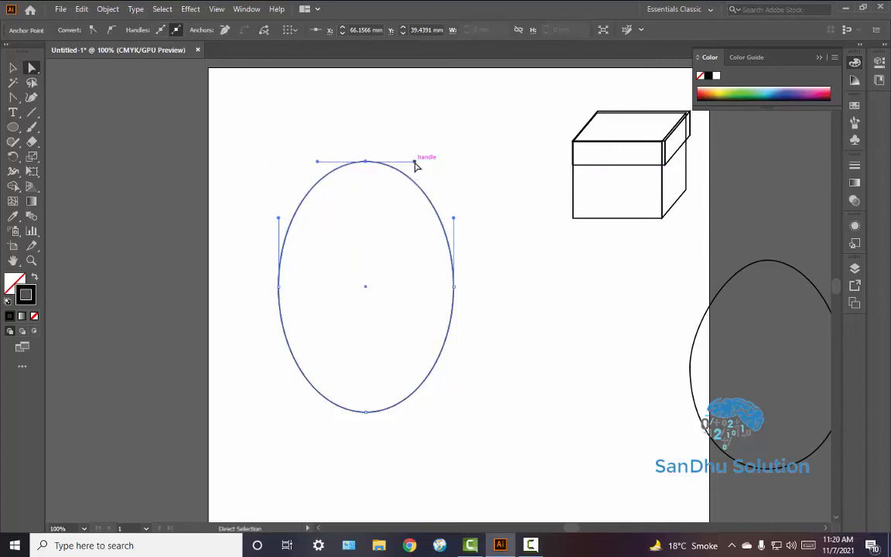
pyautogui.moveTo(418, 161); pyautogui.dragTo(453, 154)
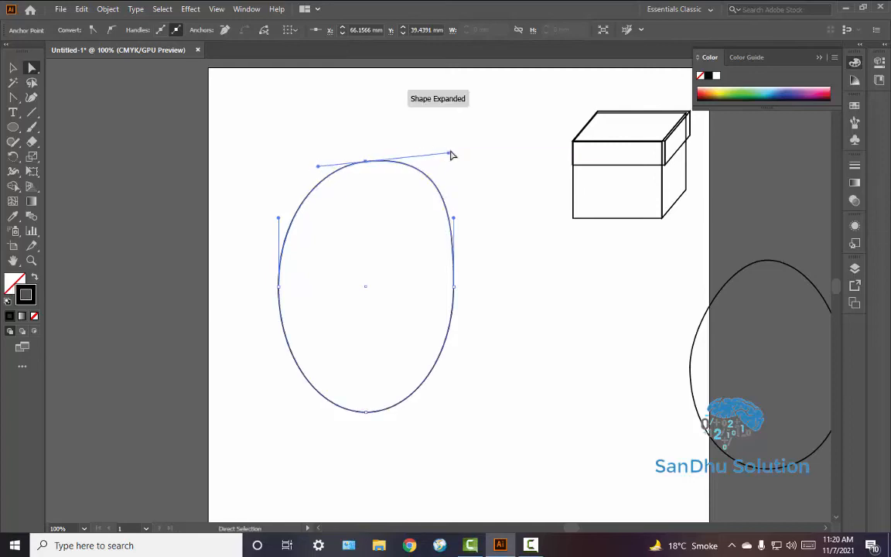
pyautogui.click(519, 355)
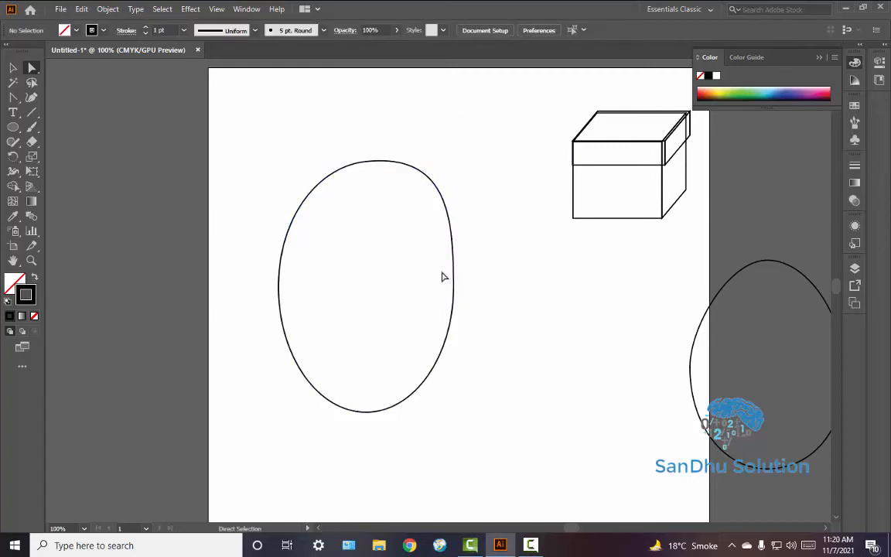
# Bend the ellipse's right side into a mango shape by repositioning its right anchor lower and inward and pulling that anchor's lower handle inward.
pyautogui.moveTo(456, 289); pyautogui.dragTo(457, 267)
pyautogui.hotkey('ctrl', 'z')
pyautogui.hotkey('ctrl', 'shift', 'z')
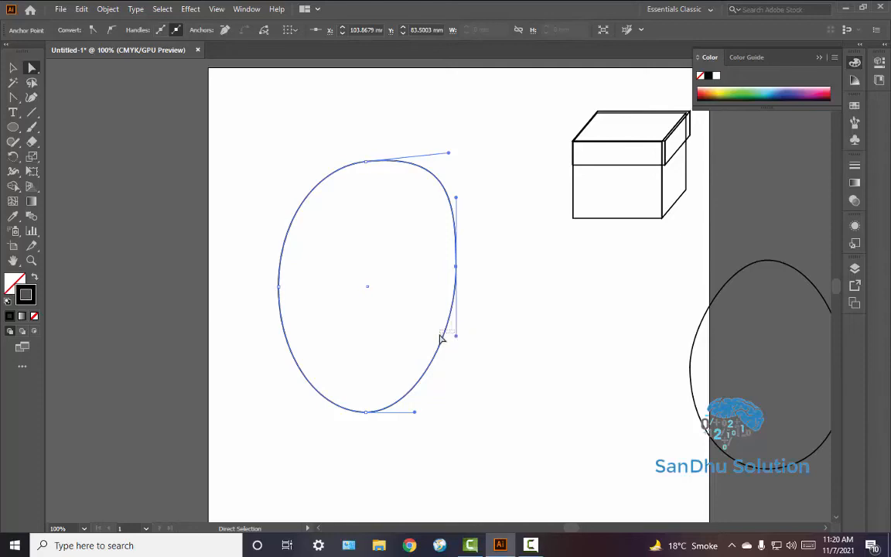
pyautogui.click(442, 339)
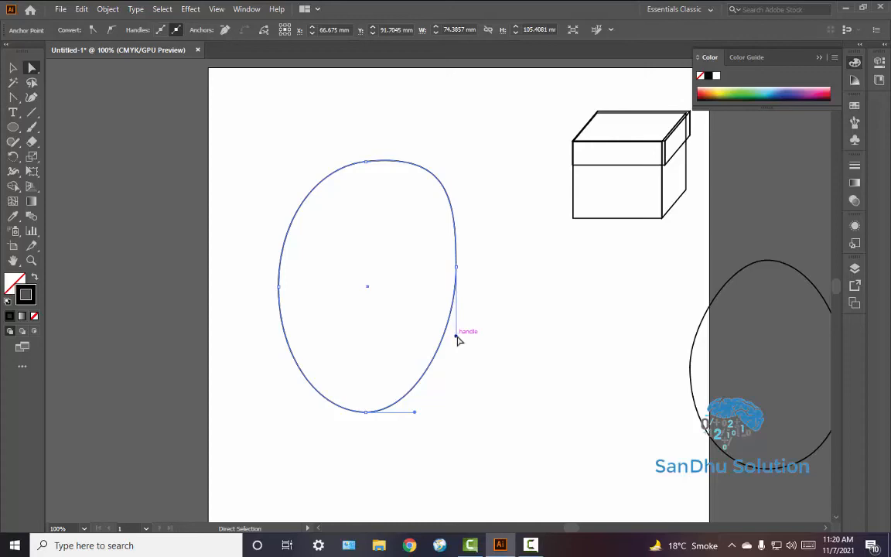
pyautogui.moveTo(456, 338); pyautogui.dragTo(402, 325)
pyautogui.moveTo(455, 266); pyautogui.dragTo(438, 311)
pyautogui.click(503, 298)
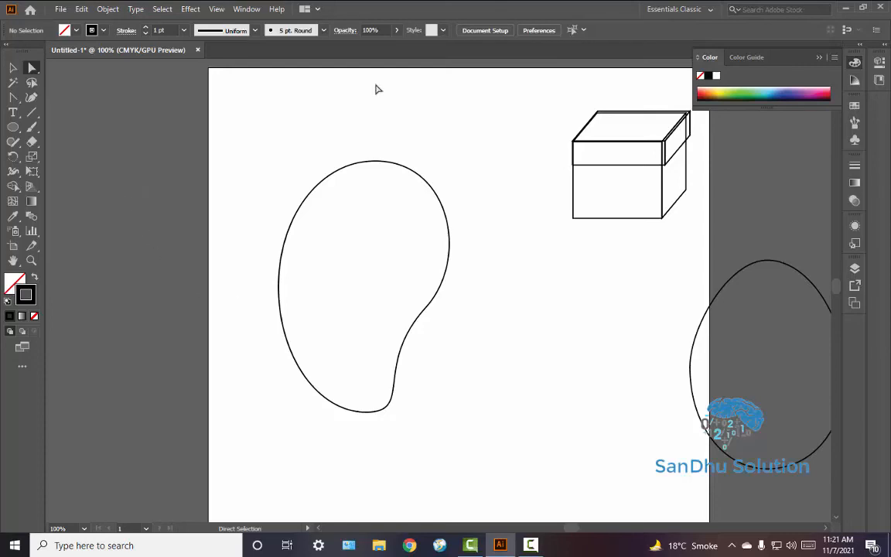
# Draw a square with the Rectangle tool in the empty area below the box, beside the mango shape.
pyautogui.press('b')
pyautogui.click(12, 127)
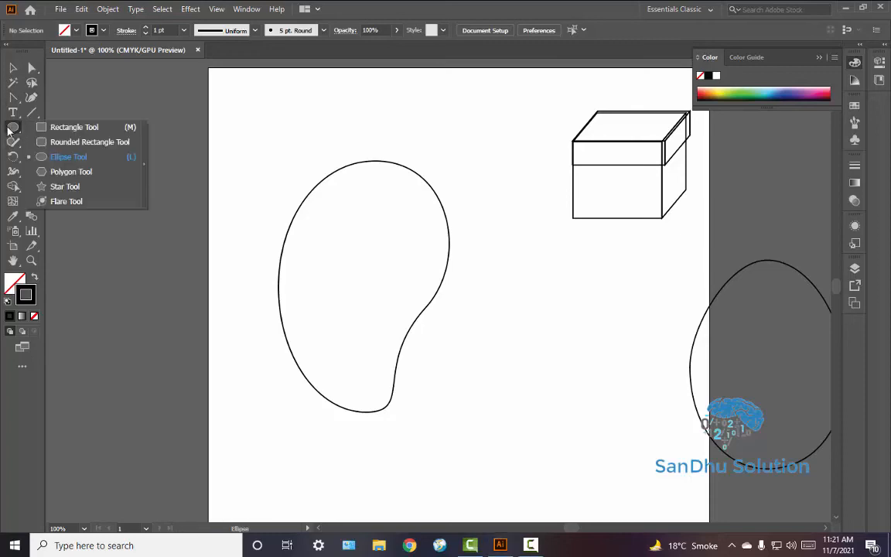
pyautogui.click(69, 127)
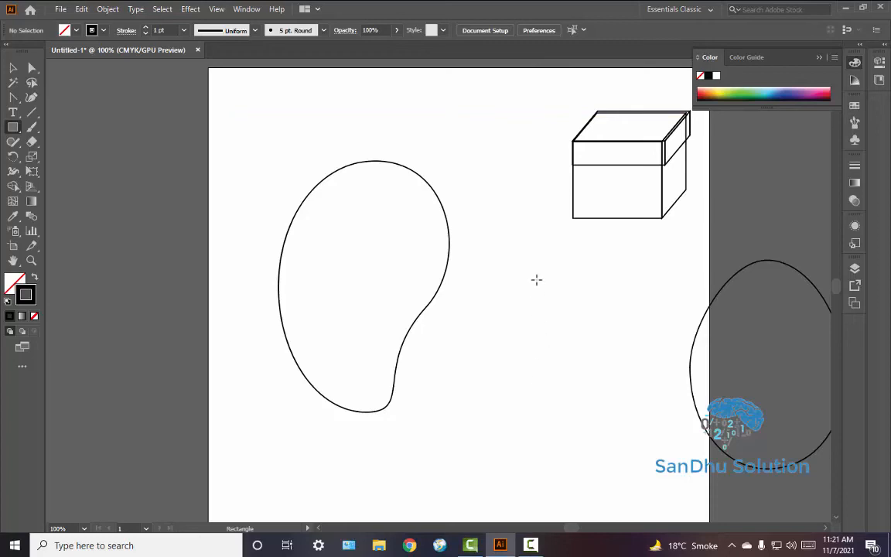
pyautogui.moveTo(537, 279); pyautogui.dragTo(564, 377)
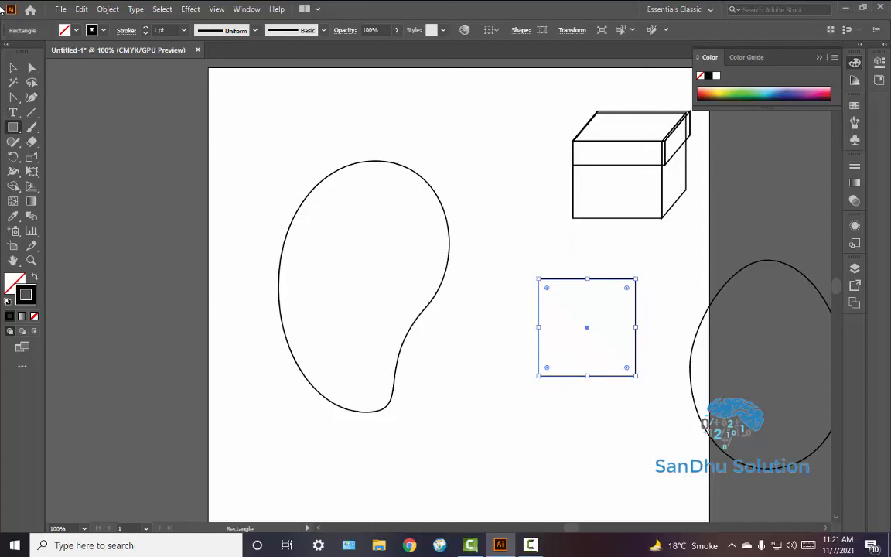
# Round the square's upper-right and lower-left corners to about 36 mm with Direct Selection to form a pointed leaf.
pyautogui.click(34, 82)
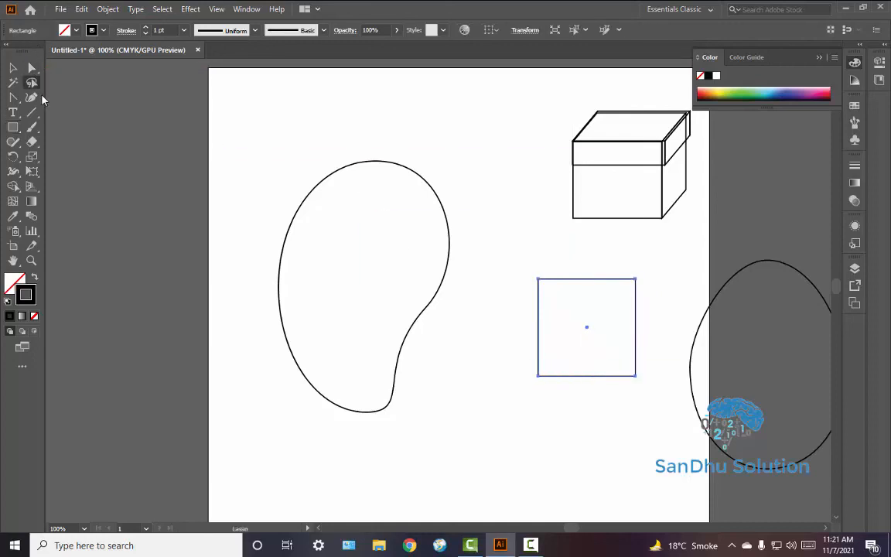
pyautogui.click(32, 68)
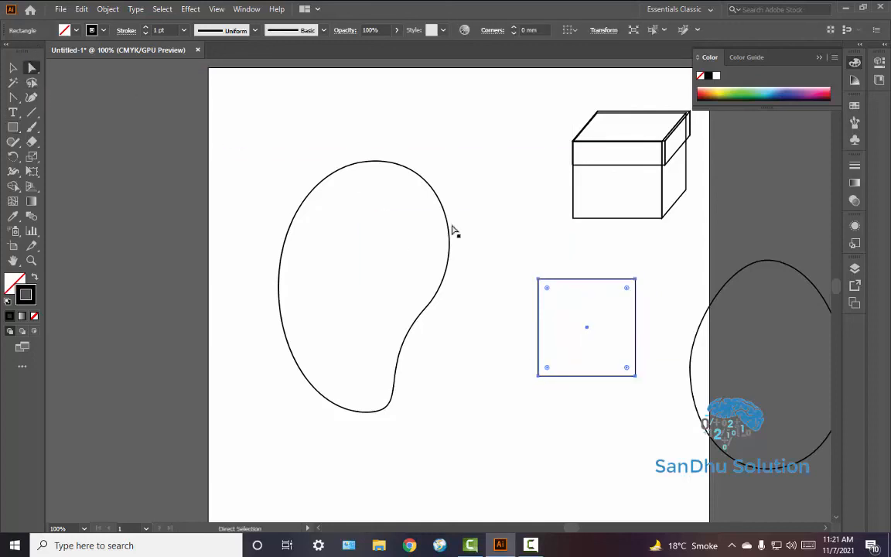
pyautogui.moveTo(595, 252); pyautogui.dragTo(672, 315)
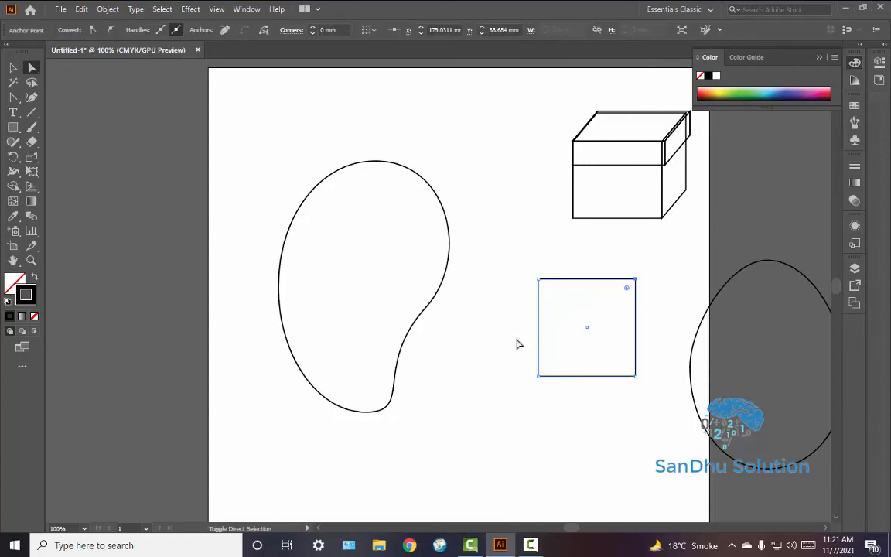
pyautogui.moveTo(523, 358); pyautogui.dragTo(561, 394)
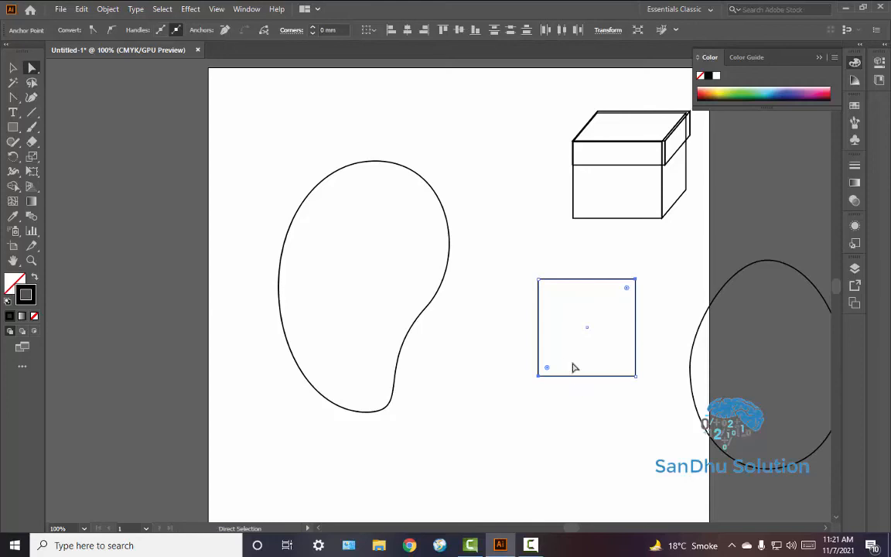
pyautogui.moveTo(627, 290); pyautogui.dragTo(566, 388)
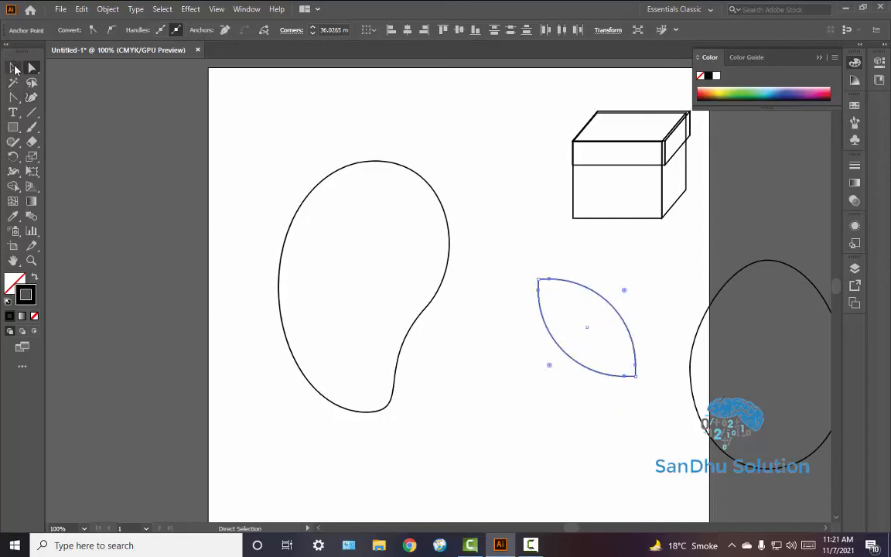
# Scale the leaf down slightly in proportion with the Selection tool.
pyautogui.click(13, 68)
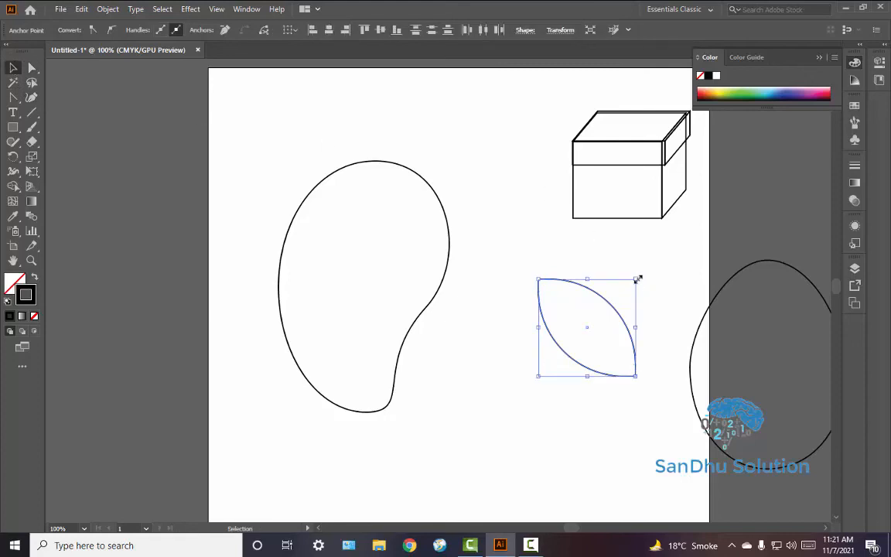
pyautogui.moveTo(637, 277); pyautogui.dragTo(588, 331)
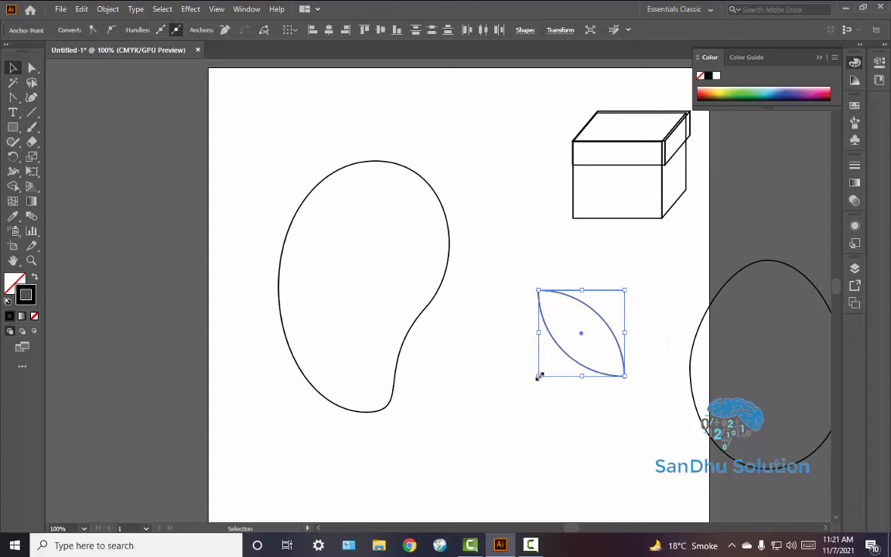
pyautogui.moveTo(540, 377)
pyautogui.mouseDown()
pyautogui.moveTo(560, 359)
pyautogui.moveTo(541, 379)
pyautogui.moveTo(551, 363)
pyautogui.moveTo(540, 372)
pyautogui.mouseUp()
pyautogui.moveTo(625, 293); pyautogui.dragTo(559, 353)
pyautogui.moveTo(540, 376); pyautogui.dragTo(505, 313)
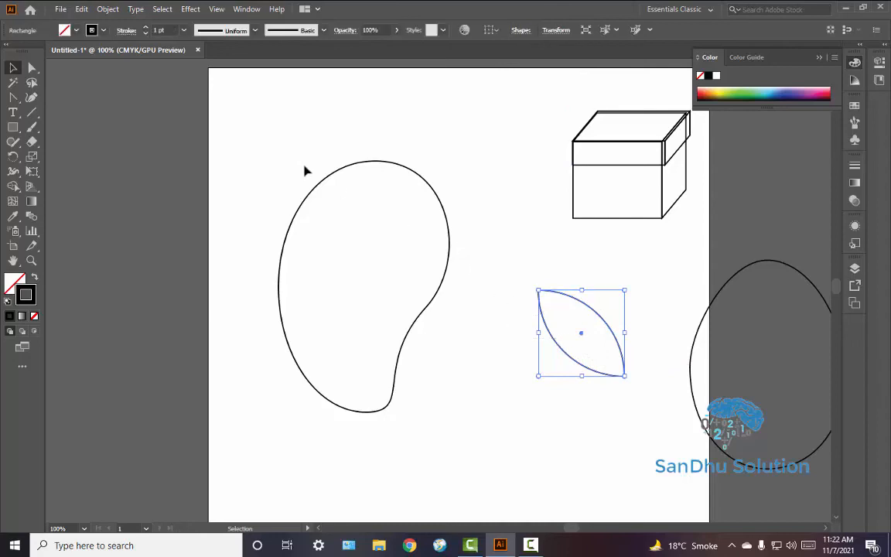
# Try to move the leaf with the Direct Selection tool, then clear the selection.
pyautogui.click(31, 68)
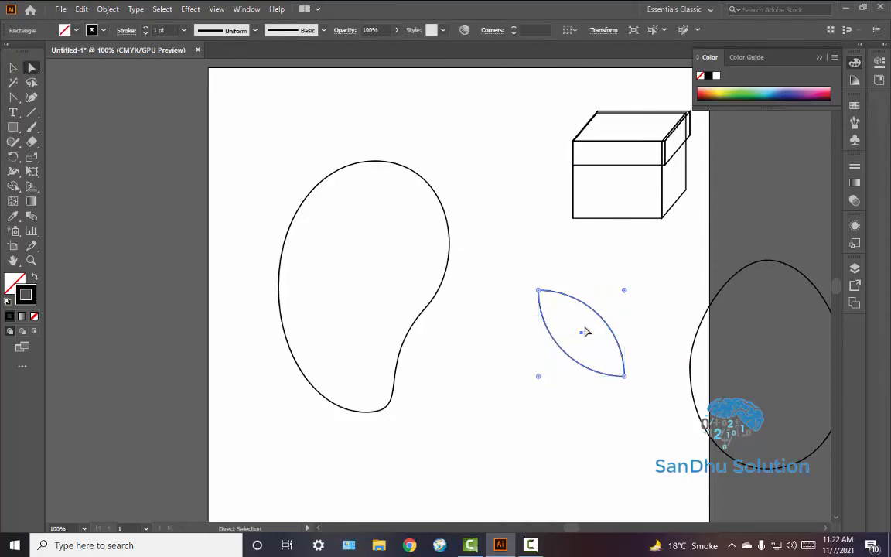
pyautogui.moveTo(586, 332); pyautogui.dragTo(665, 453)
pyautogui.moveTo(582, 332); pyautogui.dragTo(456, 266)
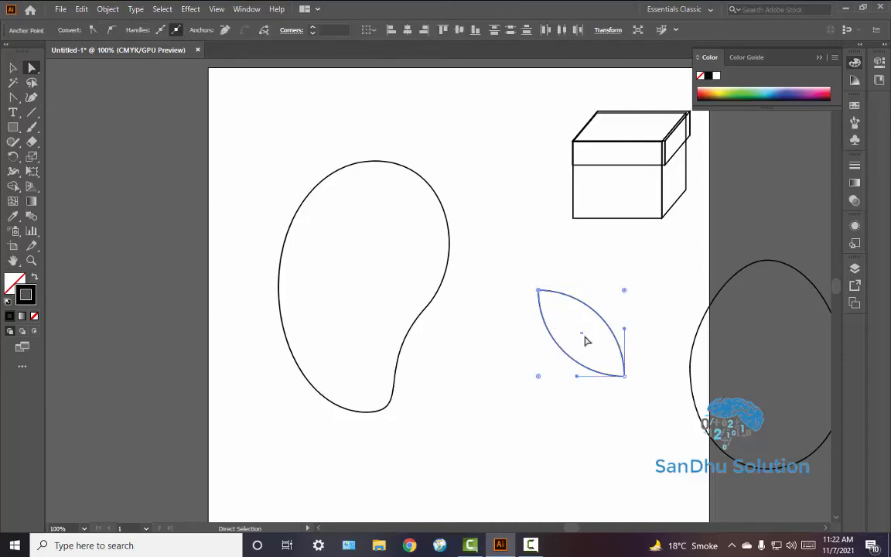
pyautogui.keyDown('shift'); pyautogui.click(414, 238); pyautogui.keyUp('shift')
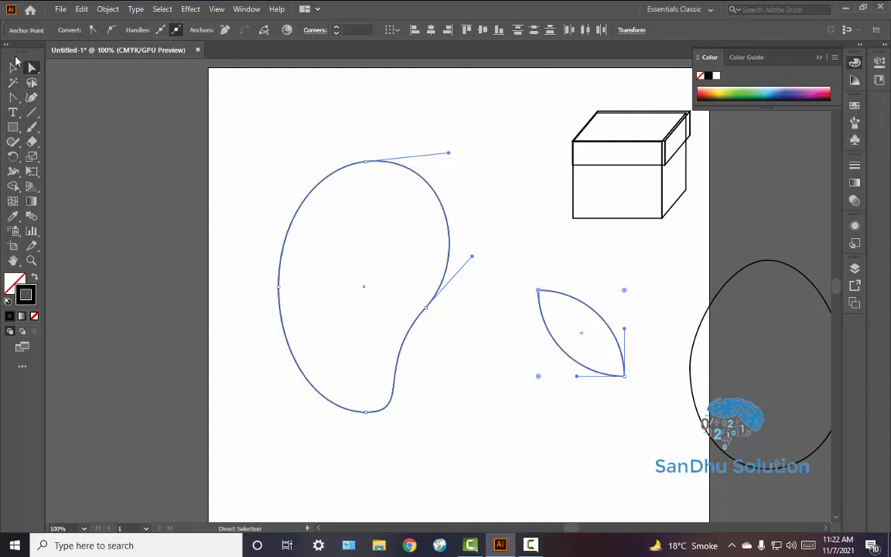
pyautogui.click(10, 67)
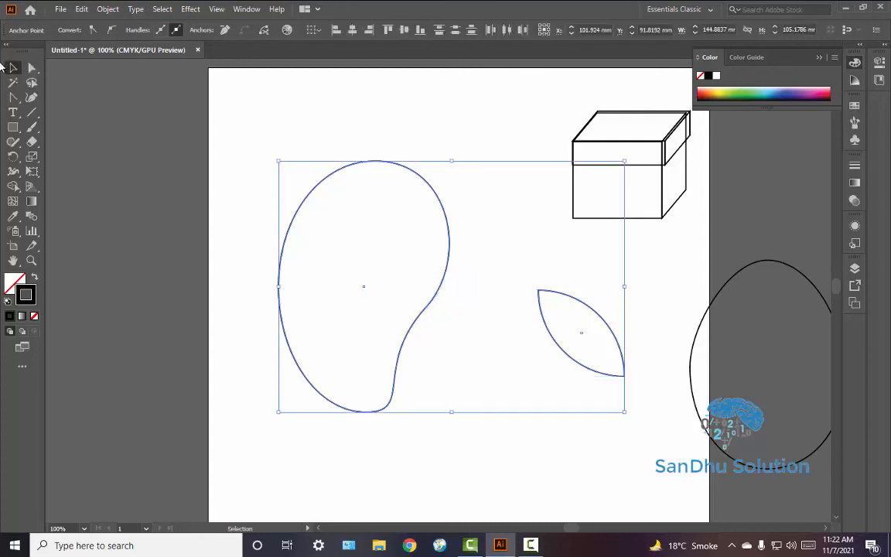
pyautogui.click(657, 356)
# Move the leaf onto the upper-right part of the mango shape and deselect it.
pyautogui.moveTo(581, 339); pyautogui.dragTo(526, 310)
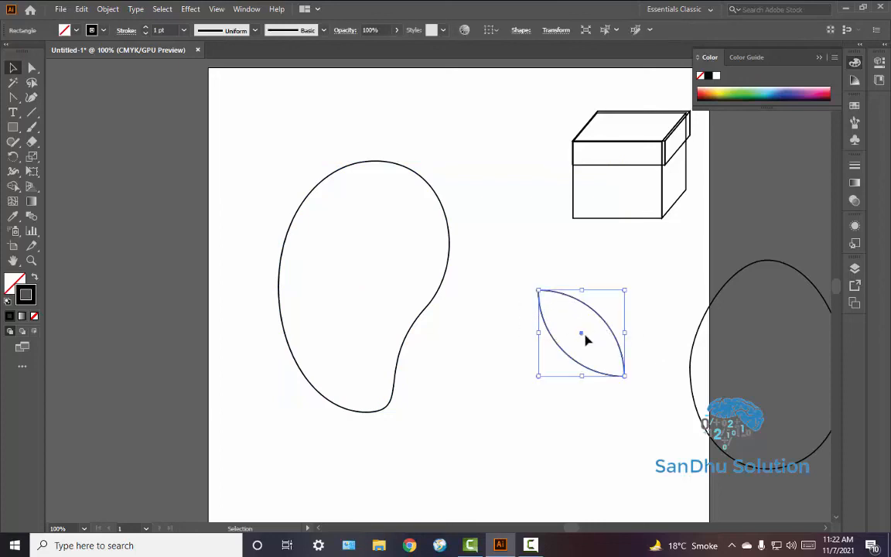
pyautogui.click(583, 327)
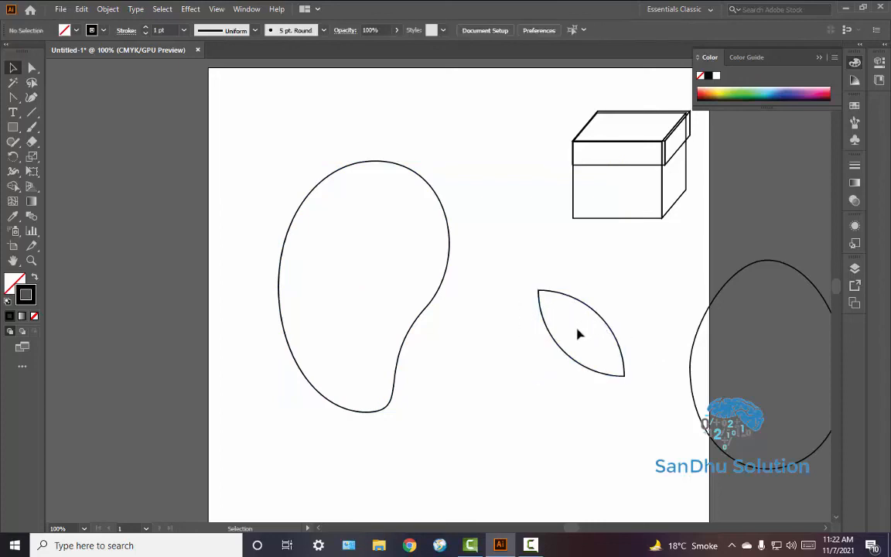
pyautogui.moveTo(575, 332); pyautogui.dragTo(420, 223)
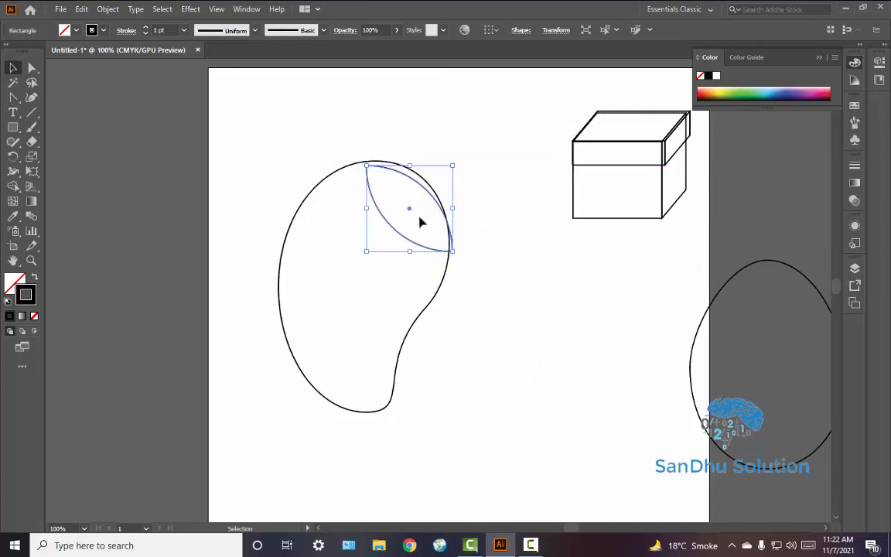
pyautogui.click(461, 263)
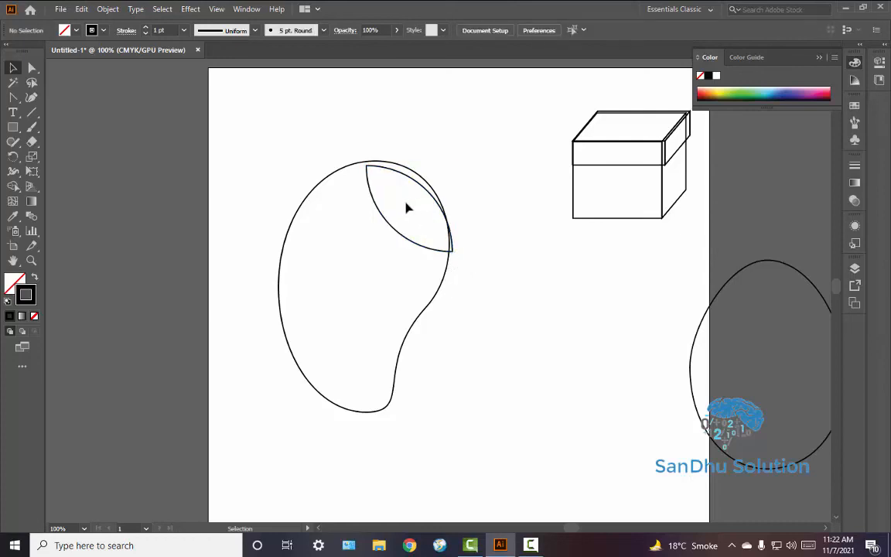
# Rotate the leaf slightly clockwise and shift it so its upper tip meets the top edge of the mango shape.
pyautogui.click(375, 171)
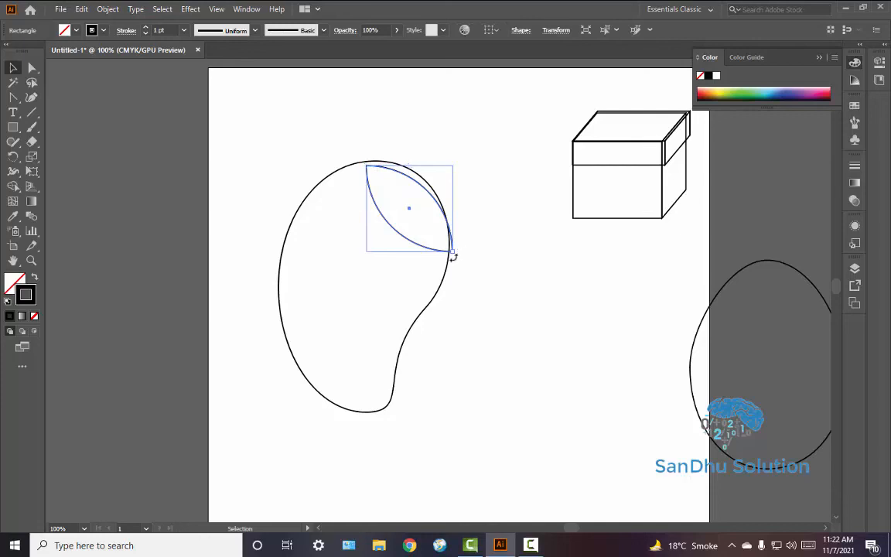
pyautogui.moveTo(451, 253); pyautogui.dragTo(434, 264)
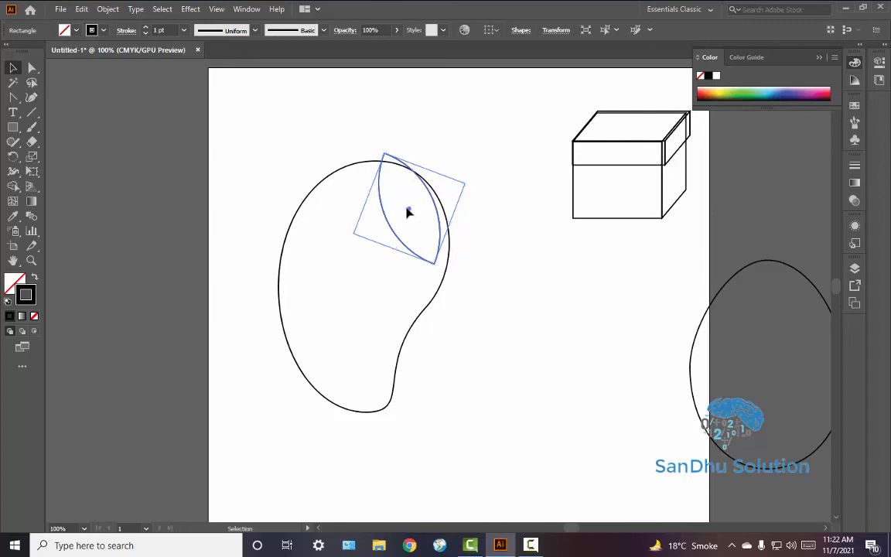
pyautogui.moveTo(408, 211)
pyautogui.mouseDown()
pyautogui.moveTo(381, 222)
pyautogui.moveTo(397, 209)
pyautogui.moveTo(398, 218)
pyautogui.mouseUp()
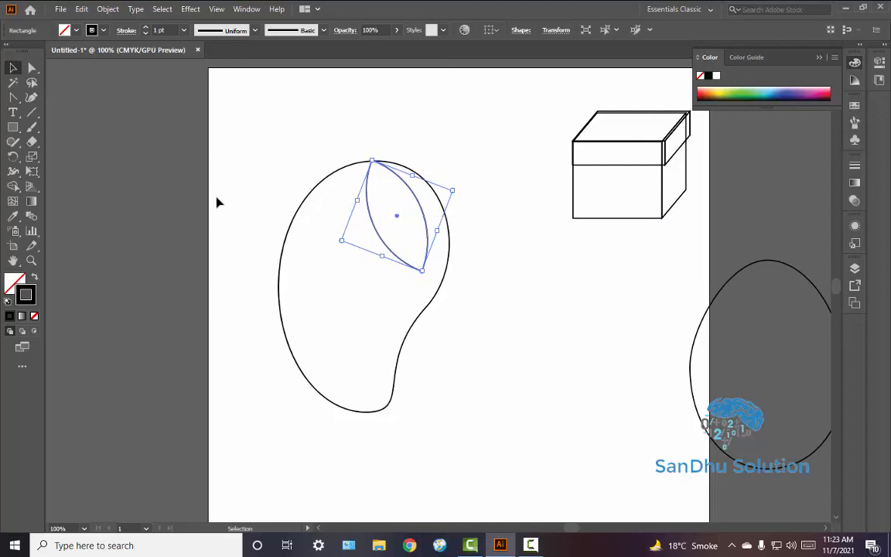
# Draw a short curved stem line just above the mango shape with the Arc tool.
pyautogui.click(32, 98)
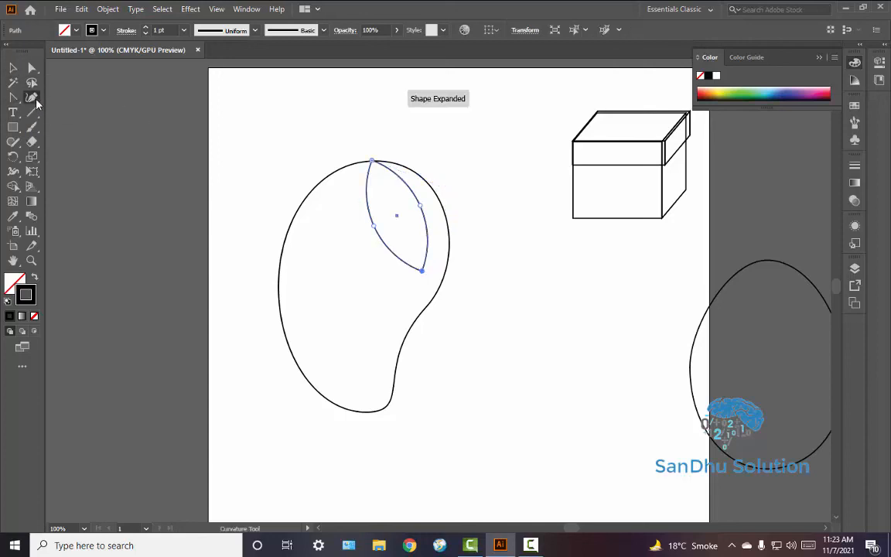
pyautogui.click(33, 114)
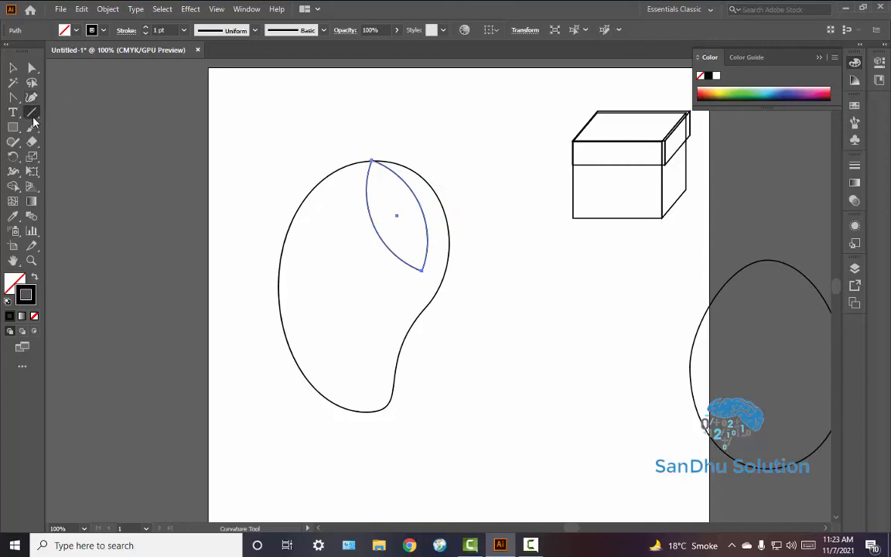
pyautogui.click(33, 120)
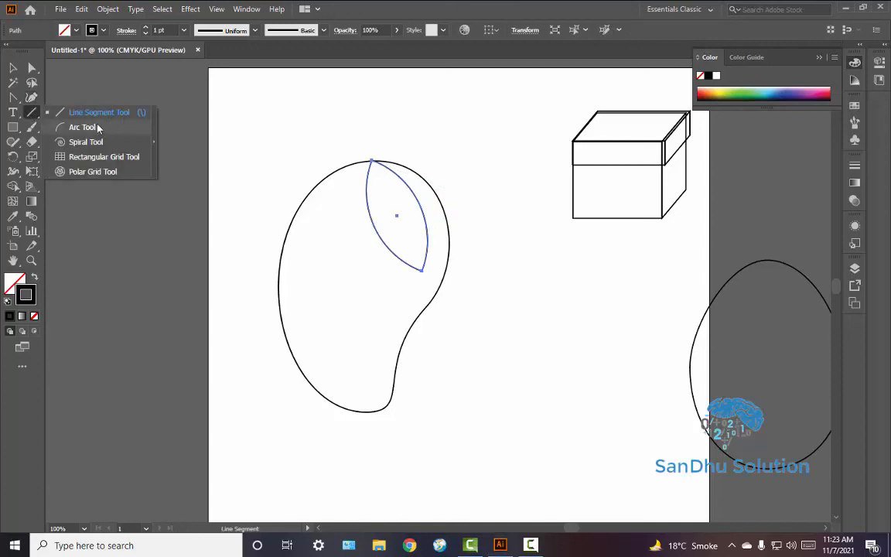
pyautogui.click(94, 127)
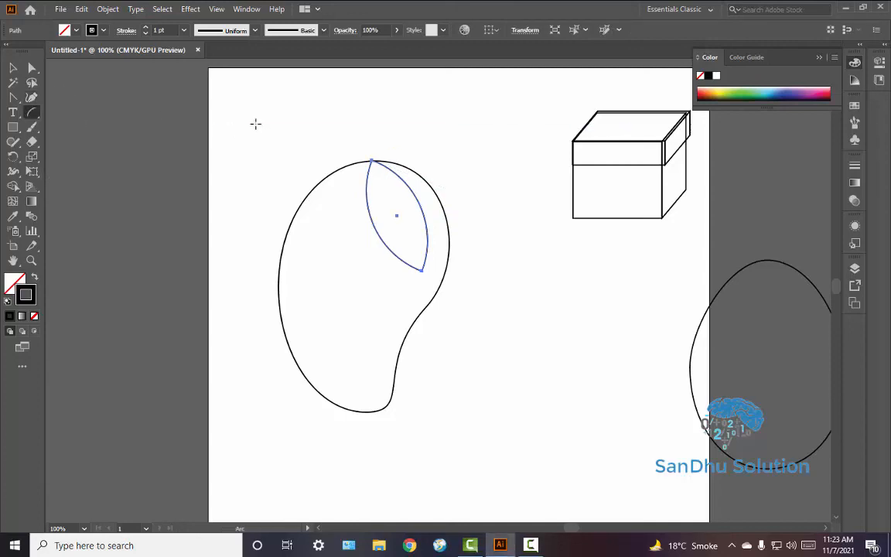
pyautogui.moveTo(364, 122); pyautogui.dragTo(401, 143)
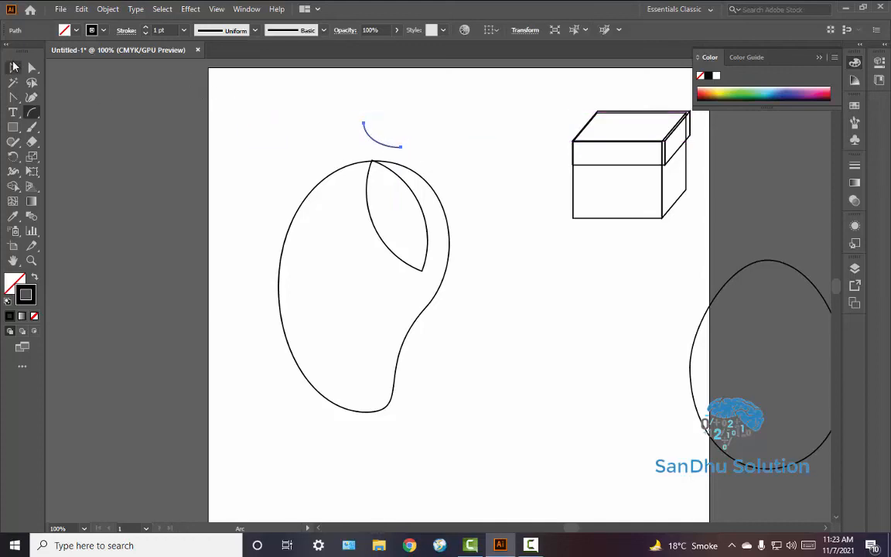
# Rotate the curved stem line so it arches up to the right, and move its lower end onto the mango's top edge beside the leaf tip.
pyautogui.click(14, 68)
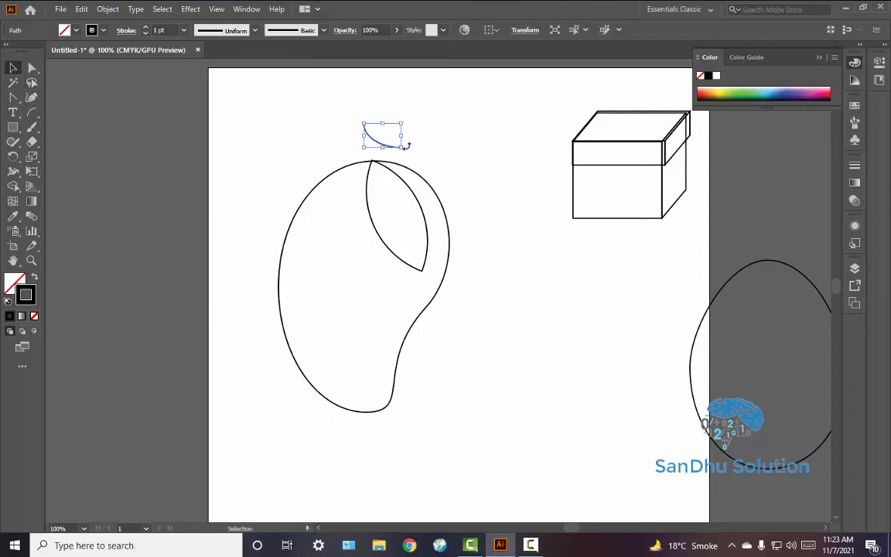
pyautogui.moveTo(408, 146); pyautogui.dragTo(369, 159)
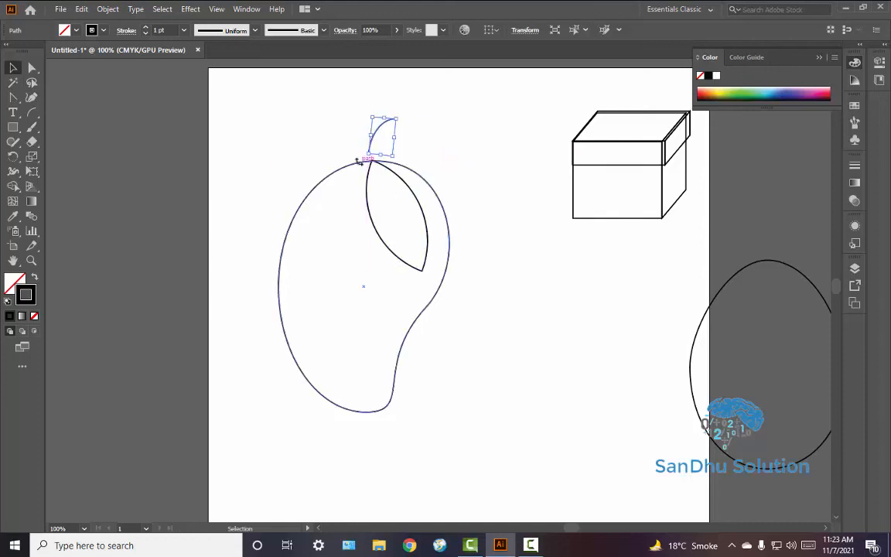
pyautogui.press('Down')
pyautogui.press('Down')
pyautogui.press('Down')
pyautogui.press('Down')
pyautogui.press('Down')
pyautogui.press('Down')
pyautogui.press('Down')
pyautogui.press('Down')
pyautogui.press('Down')
pyautogui.press('Down')
pyautogui.press('Down')
pyautogui.press('Down')
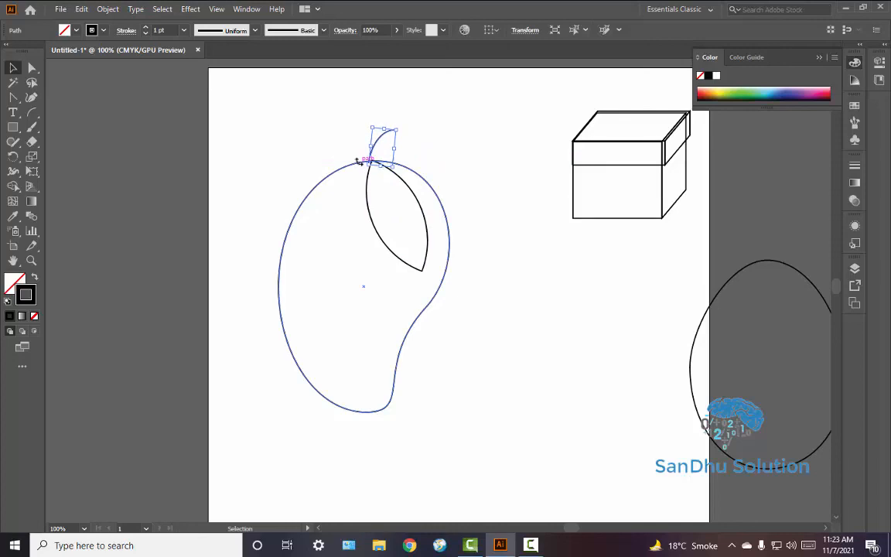
pyautogui.press('Left')
pyautogui.press('Left')
pyautogui.press('Left')
pyautogui.press('Left')
pyautogui.press('Left')
pyautogui.press('Down')
pyautogui.press('Down')
pyautogui.press('Down')
pyautogui.press('Down')
pyautogui.press('Down')
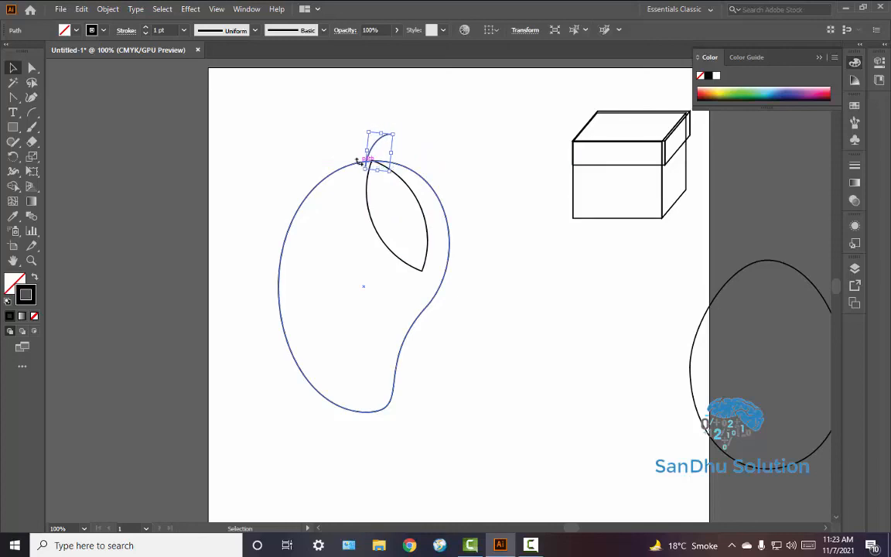
pyautogui.press('Left')
pyautogui.press('Left')
pyautogui.press('Left')
pyautogui.press('Down')
pyautogui.press('Down')
pyautogui.press('Down')
pyautogui.press('Down')
pyautogui.press('Down')
pyautogui.press('Down')
pyautogui.press('Down')
pyautogui.press('Down')
pyautogui.press('Down')
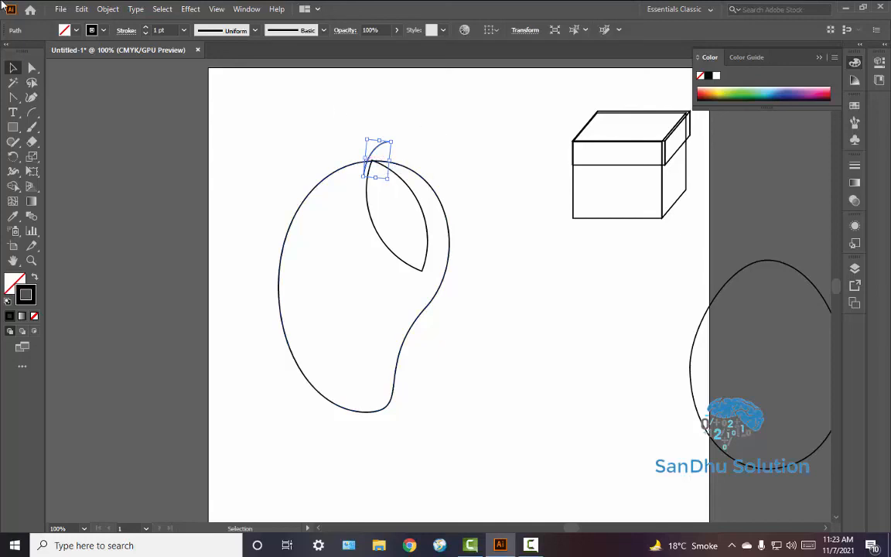
# Set the stem's stroke weight to 4 pt and deselect it.
pyautogui.click(184, 31)
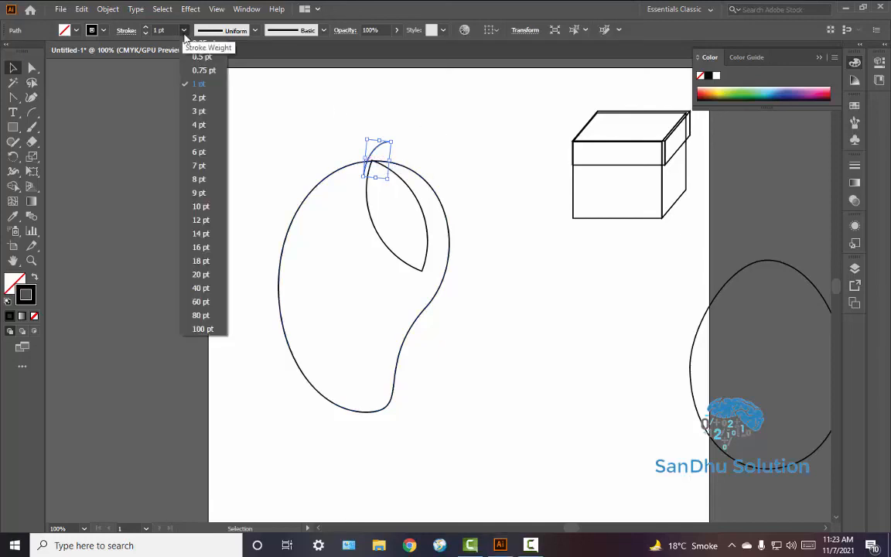
pyautogui.click(199, 124)
pyautogui.click(466, 150)
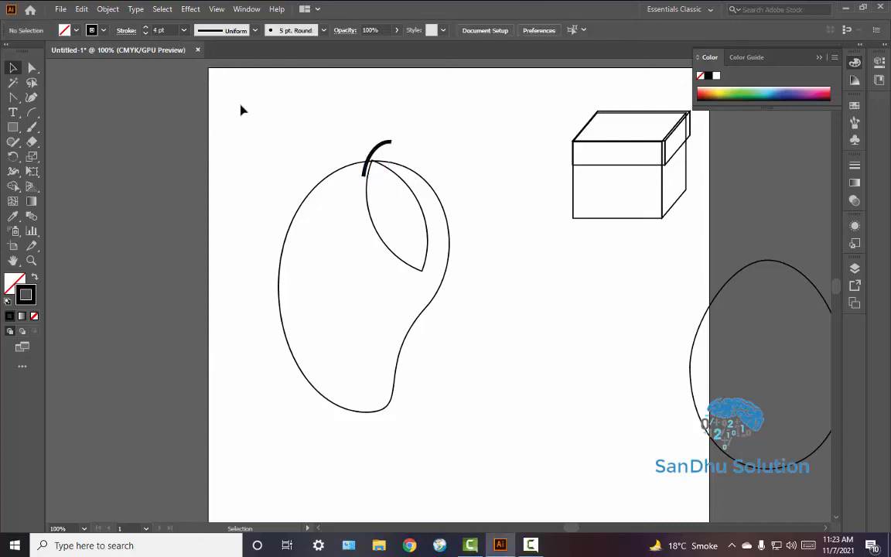
# Draw a small circle about 4.5 mm across in the empty area above and left of the mango shape.
pyautogui.click(14, 127)
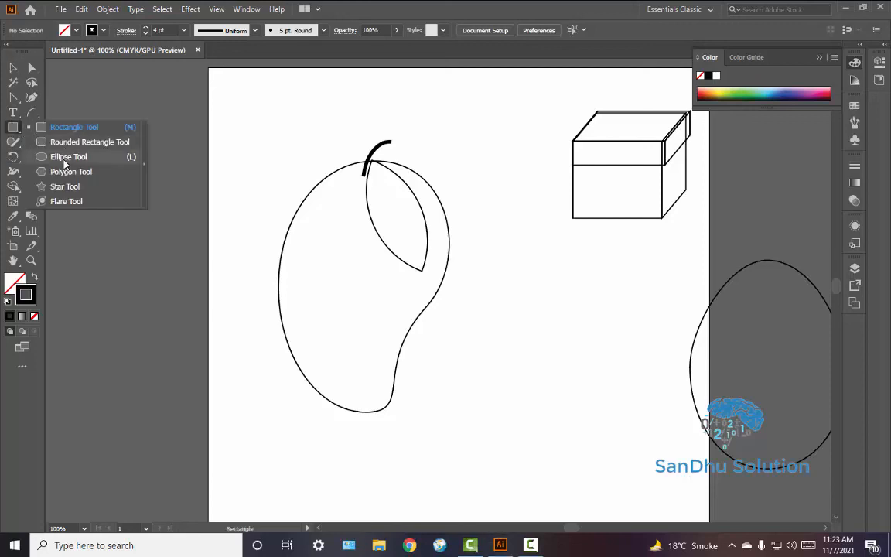
pyautogui.press('l')
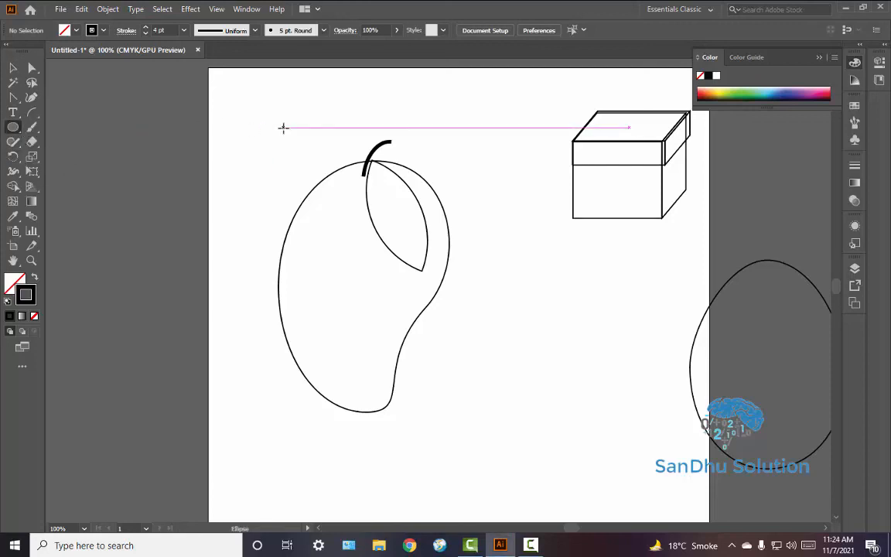
pyautogui.moveTo(283, 128)
pyautogui.mouseDown()
pyautogui.moveTo(275, 139)
pyautogui.moveTo(278, 132)
pyautogui.mouseUp()
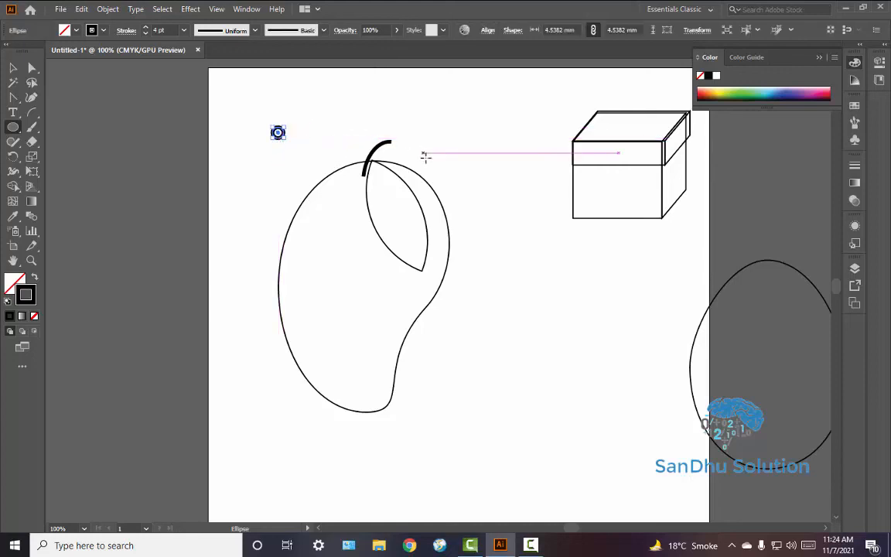
# Move the small circle onto the lower end of the stem at the top of the mango shape.
pyautogui.press('Down')
pyautogui.press('Down')
pyautogui.press('Down')
pyautogui.press('Down')
pyautogui.press('Down')
pyautogui.press('Down')
pyautogui.press('Down')
pyautogui.press('Down')
pyautogui.press('Down')
pyautogui.press('Down')
pyautogui.press('Down')
pyautogui.press('Down')
pyautogui.press('Down')
pyautogui.press('Down')
pyautogui.press('Down')
pyautogui.press('Down')
pyautogui.press('Down')
pyautogui.press('Down')
pyautogui.press('Down')
pyautogui.press('Down')
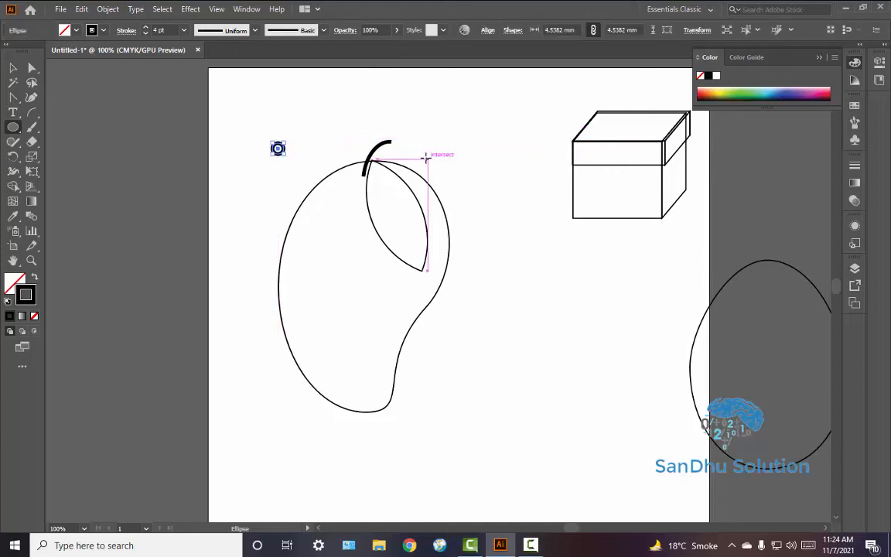
pyautogui.press('Down')
pyautogui.press('Down')
pyautogui.press('Down')
pyautogui.press('Down')
pyautogui.press('Down')
pyautogui.press('Down')
pyautogui.press('Down')
pyautogui.press('Down')
pyautogui.press('Down')
pyautogui.press('Down')
pyautogui.press('Down')
pyautogui.press('Down')
pyautogui.press('Down')
pyautogui.press('Down')
pyautogui.press('Down')
pyautogui.press('Down')
pyautogui.press('Down')
pyautogui.press('Down')
pyautogui.press('Down')
pyautogui.press('Down')
pyautogui.press('Right')
pyautogui.press('Right')
pyautogui.press('Right')
pyautogui.press('Right')
pyautogui.press('Right')
pyautogui.press('Right')
pyautogui.press('Right')
pyautogui.press('Right')
pyautogui.press('Right')
pyautogui.press('Right')
pyautogui.press('Right')
pyautogui.press('Right')
pyautogui.press('Right')
pyautogui.press('Right')
pyautogui.press('Right')
pyautogui.press('Right')
pyautogui.press('Right')
pyautogui.press('Right')
pyautogui.press('Right')
pyautogui.press('Right')
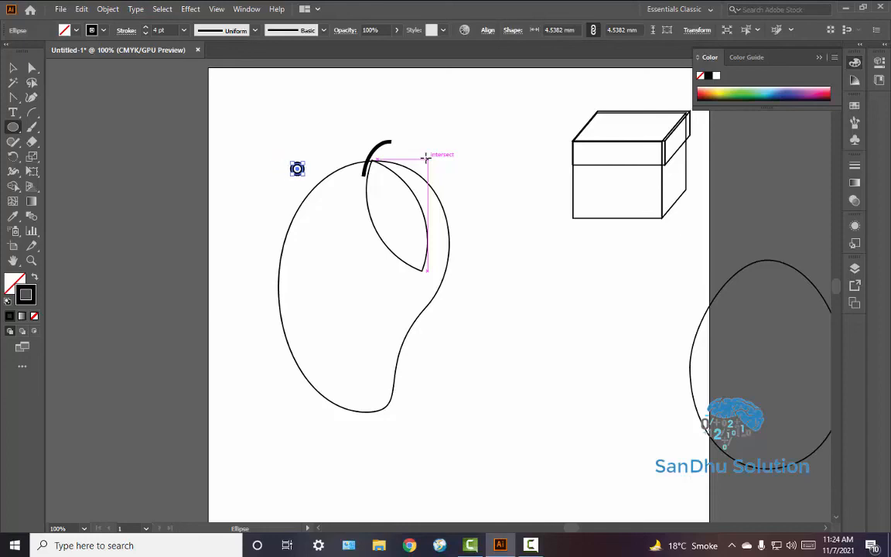
pyautogui.press('Right')
pyautogui.press('Right')
pyautogui.press('Right')
pyautogui.press('Right')
pyautogui.press('Right')
pyautogui.press('Right')
pyautogui.press('Right')
pyautogui.press('Right')
pyautogui.press('Right')
pyautogui.press('Right')
pyautogui.press('Right')
pyautogui.press('Right')
pyautogui.press('Right')
pyautogui.press('Right')
pyautogui.press('Right')
pyautogui.press('Right')
pyautogui.press('Right')
pyautogui.press('Right')
pyautogui.press('Right')
pyautogui.press('Right')
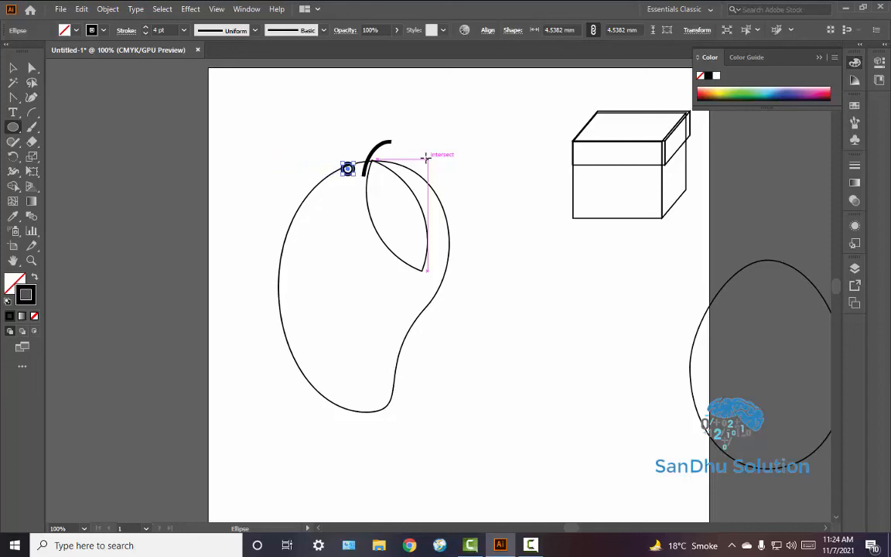
pyautogui.press('Right')
pyautogui.press('Right')
pyautogui.press('Right')
pyautogui.press('Right')
pyautogui.press('Right')
pyautogui.press('Right')
pyautogui.press('Right')
pyautogui.press('Right')
pyautogui.press('Right')
pyautogui.press('Right')
pyautogui.press('Right')
pyautogui.press('Right')
pyautogui.press('Right')
pyautogui.press('Down')
pyautogui.press('Down')
pyautogui.press('Down')
pyautogui.press('Down')
pyautogui.press('Right')
pyautogui.press('Right')
pyautogui.press('Right')
pyautogui.press('Right')
pyautogui.press('Down')
pyautogui.press('Down')
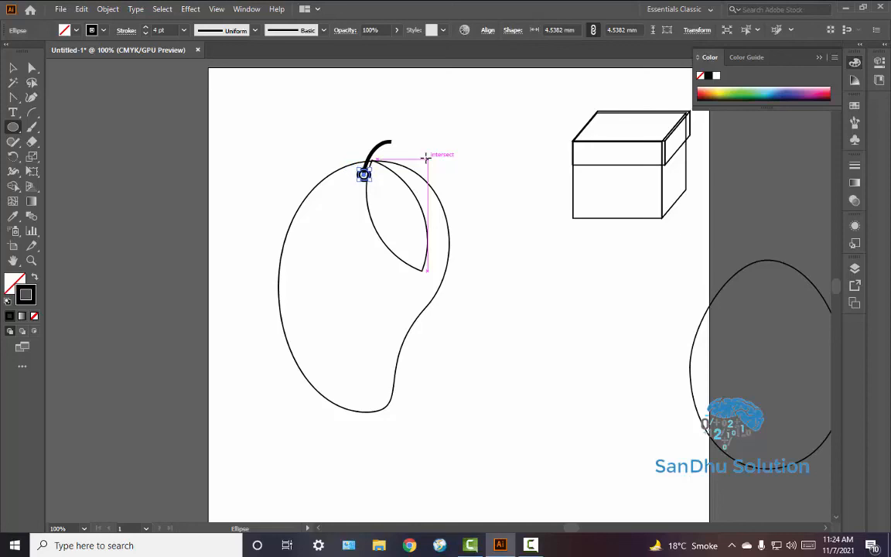
pyautogui.press('Left')
pyautogui.press('Down')
pyautogui.press('Down')
pyautogui.press('Up')
pyautogui.click(468, 140)
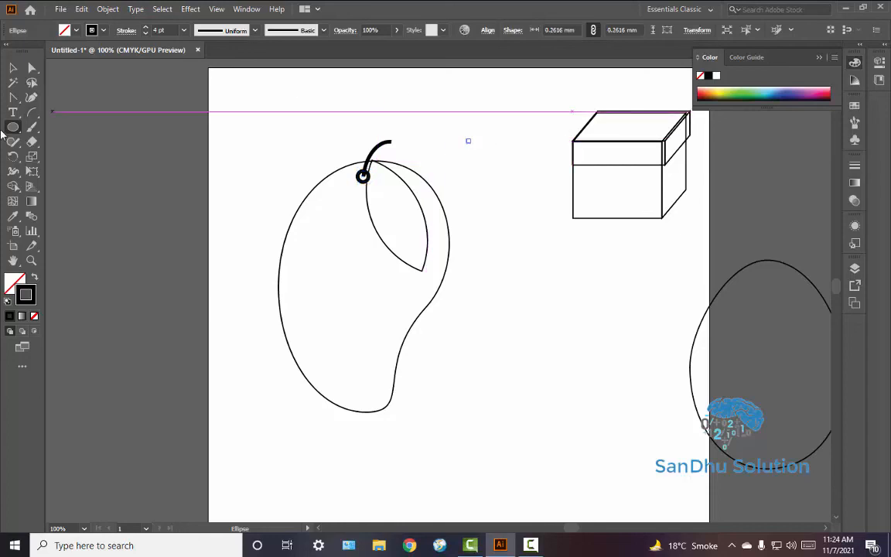
# Shift the small circle slightly down and left so it sits just below the stem's end, and deselect it.
pyautogui.click(5, 71)
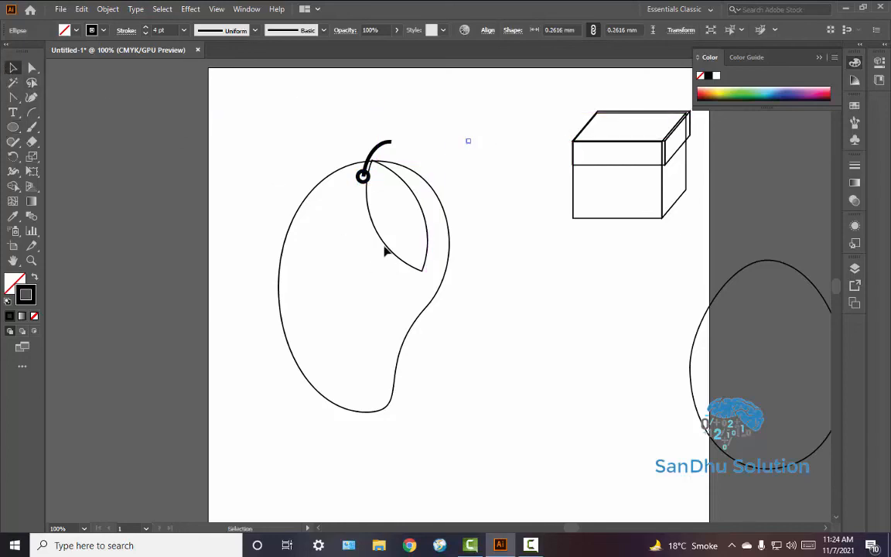
pyautogui.click(363, 176)
pyautogui.press('Left')
pyautogui.press('Left')
pyautogui.press('Down')
pyautogui.press('Down')
pyautogui.press('Down')
pyautogui.press('Right')
pyautogui.click(394, 209)
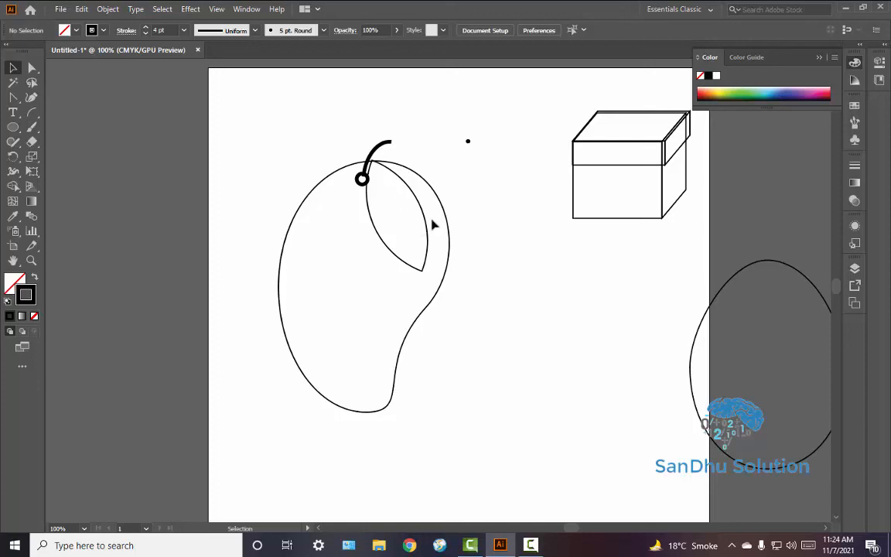
# Nudge the leaf shape slightly up and left so its tip meets the stem, and deselect it.
pyautogui.click(424, 221)
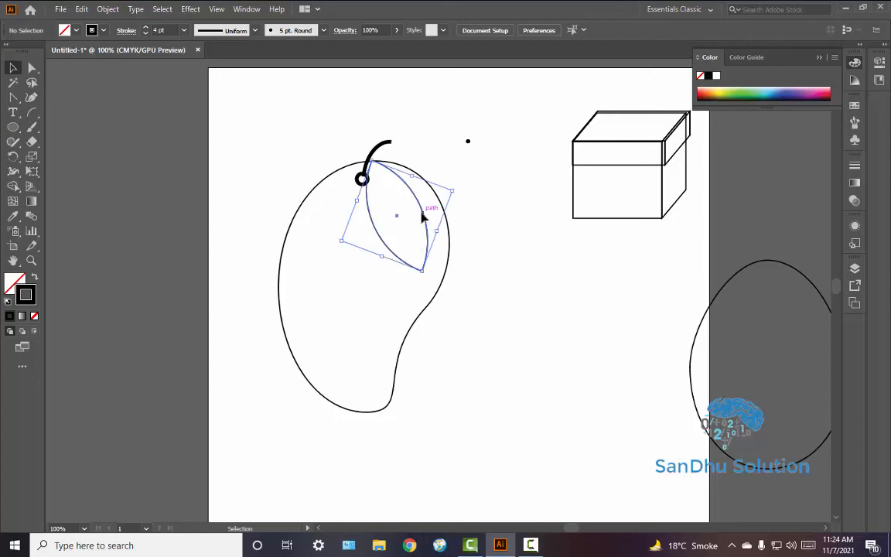
pyautogui.press('Up')
pyautogui.press('Left')
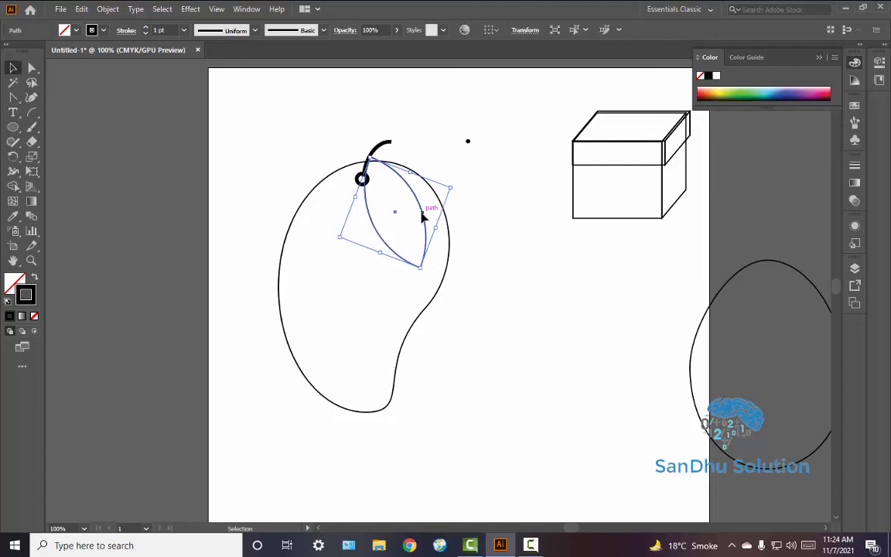
pyautogui.press('Up')
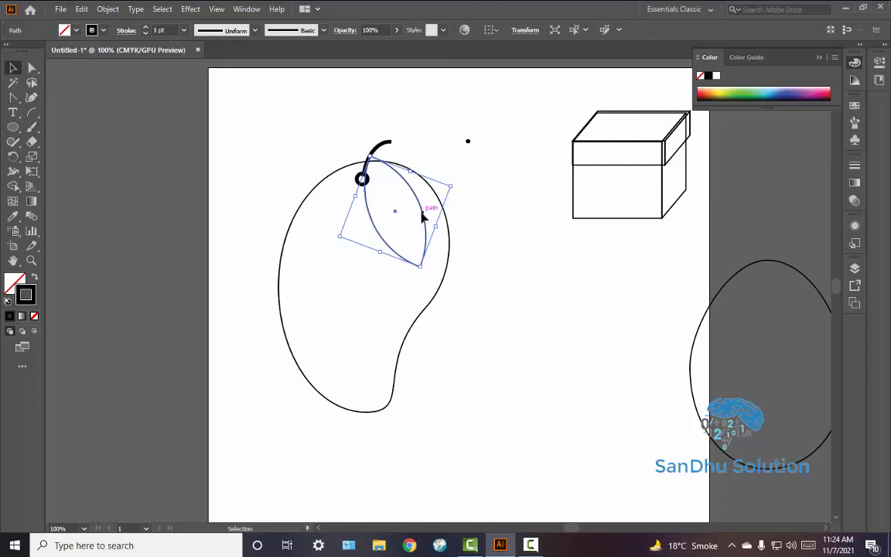
pyautogui.click(473, 226)
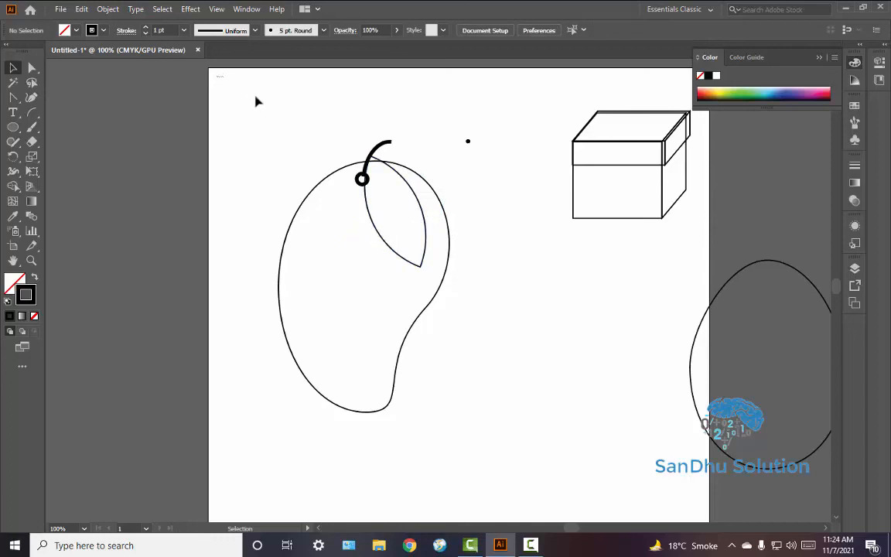
# Group the mango, leaf, stem and small circle, move the group slightly up and right, and deselect it.
pyautogui.moveTo(258, 102); pyautogui.dragTo(496, 478)
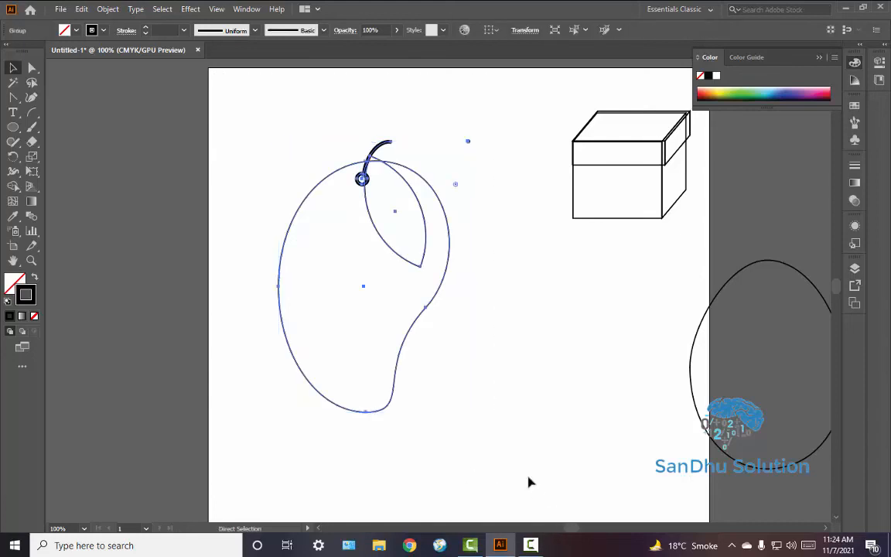
pyautogui.hotkey('ctrl', 'g')
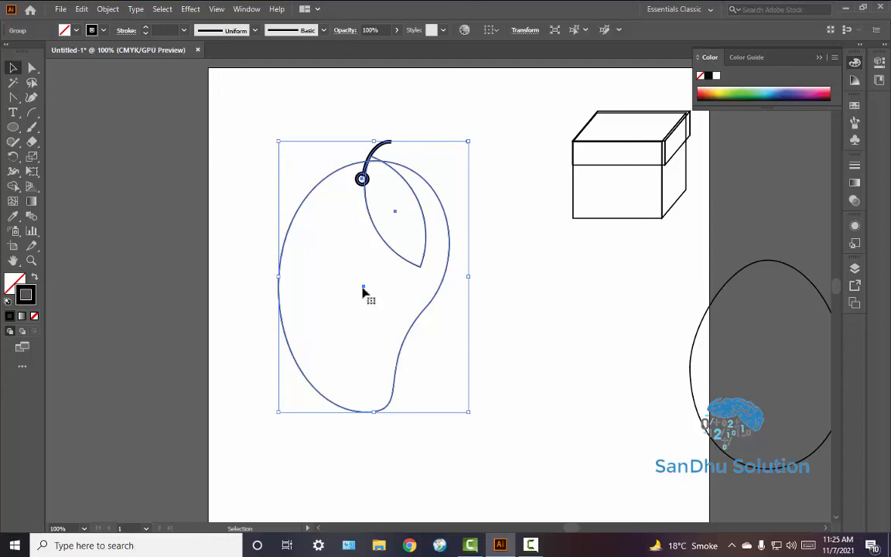
pyautogui.moveTo(366, 290)
pyautogui.mouseDown()
pyautogui.moveTo(488, 289)
pyautogui.moveTo(571, 388)
pyautogui.moveTo(508, 338)
pyautogui.moveTo(313, 243)
pyautogui.moveTo(320, 263)
pyautogui.moveTo(378, 288)
pyautogui.moveTo(374, 283)
pyautogui.mouseUp()
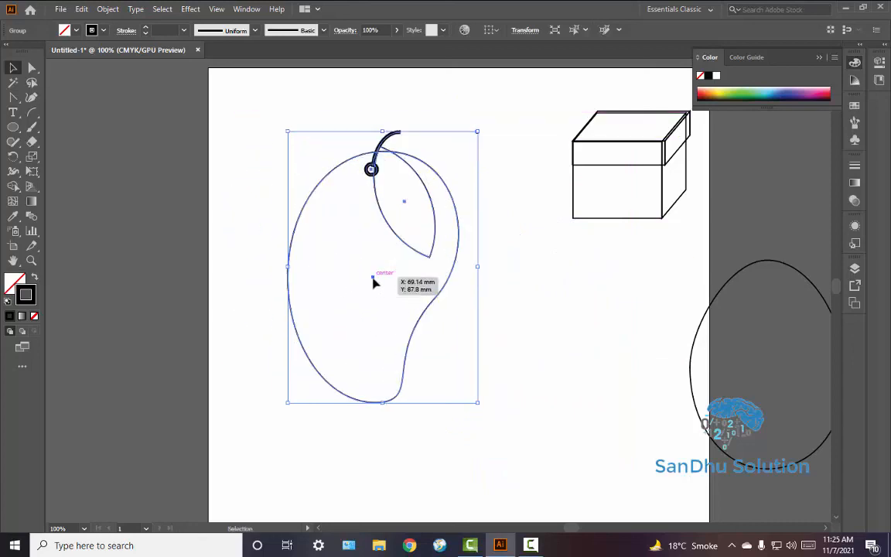
pyautogui.click(534, 291)
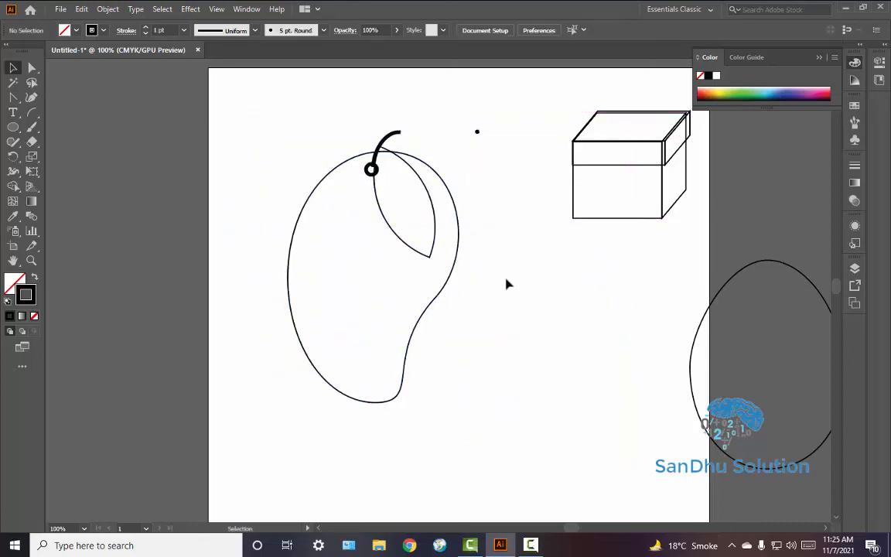